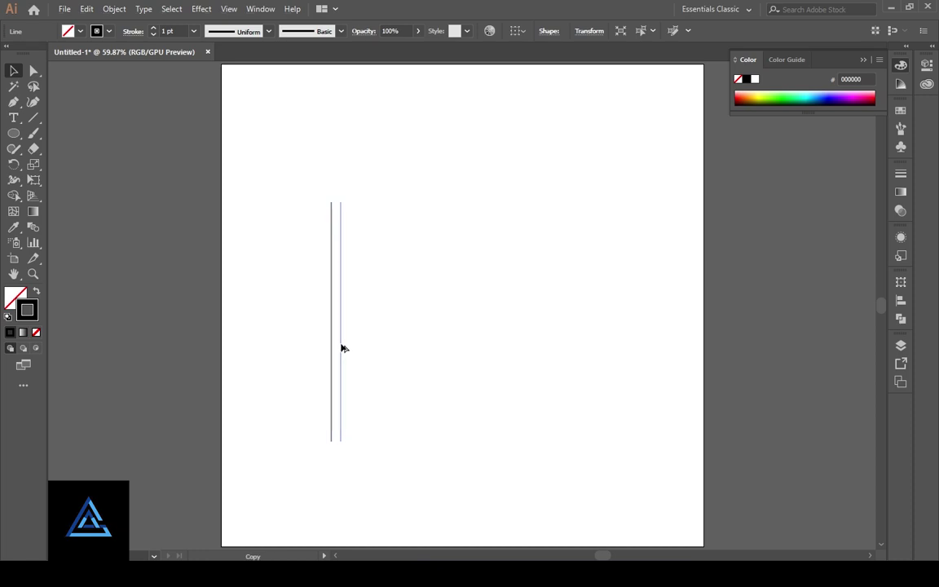
Step: Repeat the line copy until eleven evenly spaced vertical lines stand side by side, and group them
key("ctrl+d")
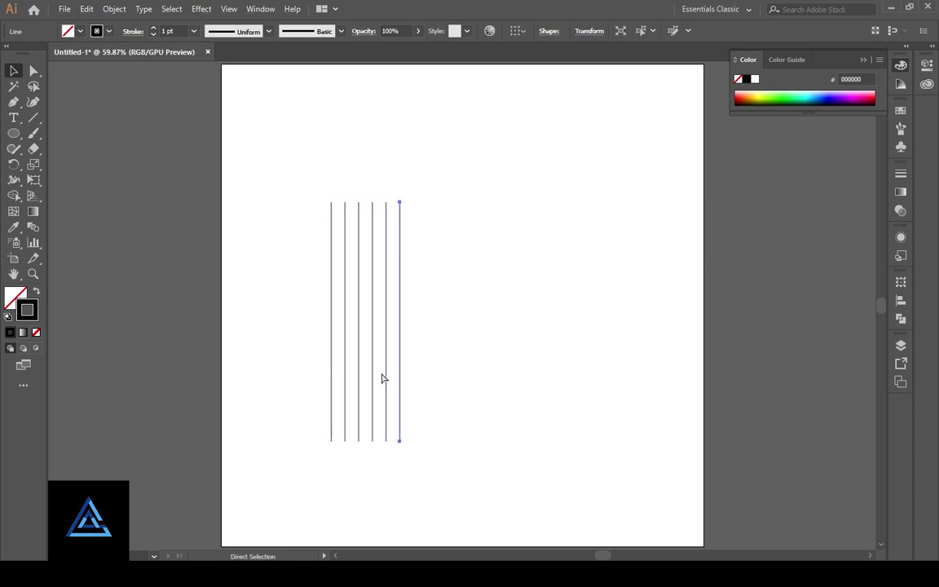
key("ctrl+d")
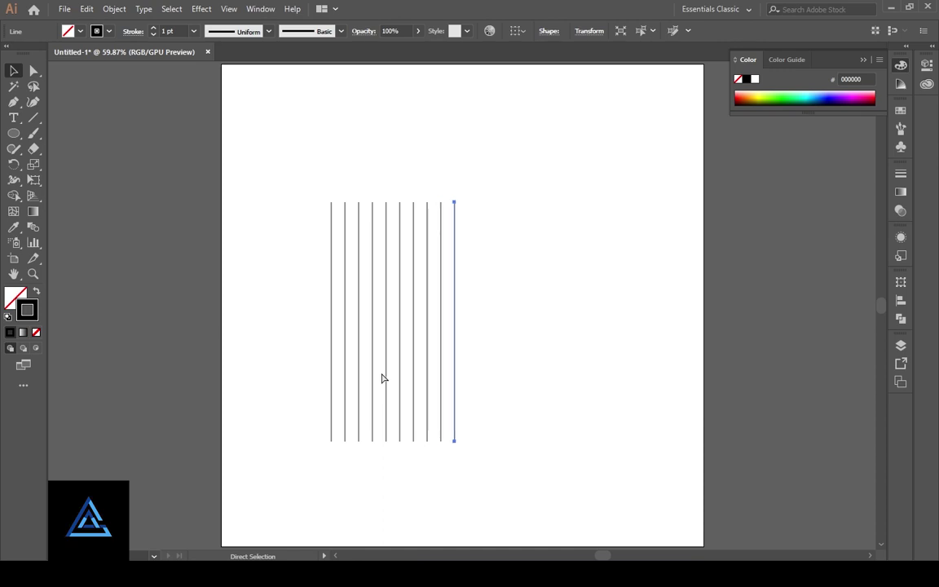
left_click_drag(514, 483, 301, 369)
key("ctrl+g")
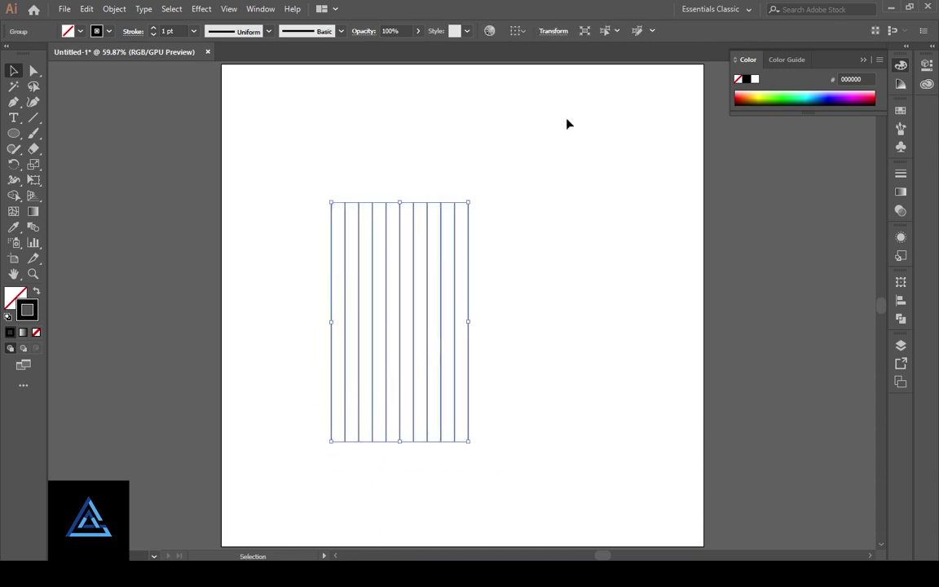
Step: Create a copy of the vertical line group rotated by 34°
left_click(518, 31)
left_click(552, 47)
right_click(455, 402)
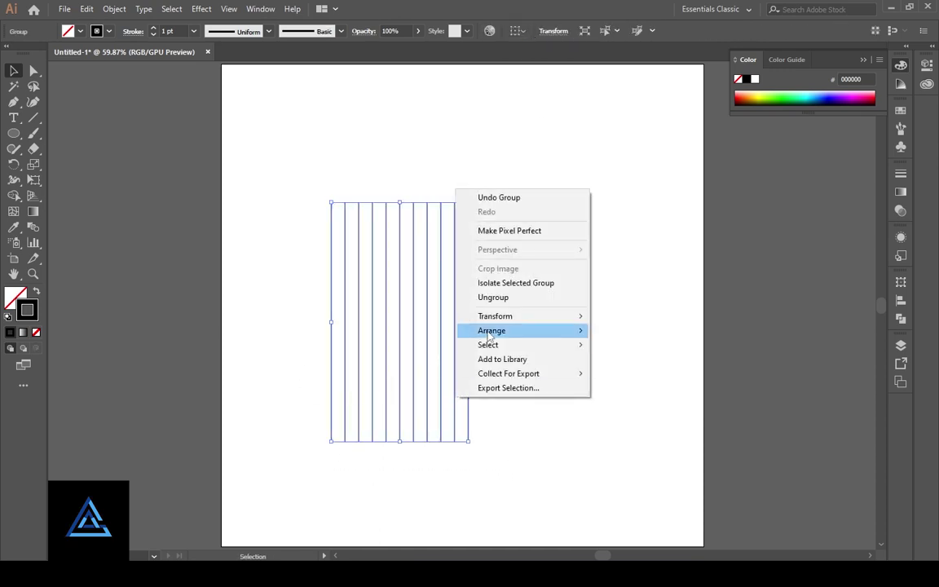
mouse_move(481, 317)
left_click(643, 349)
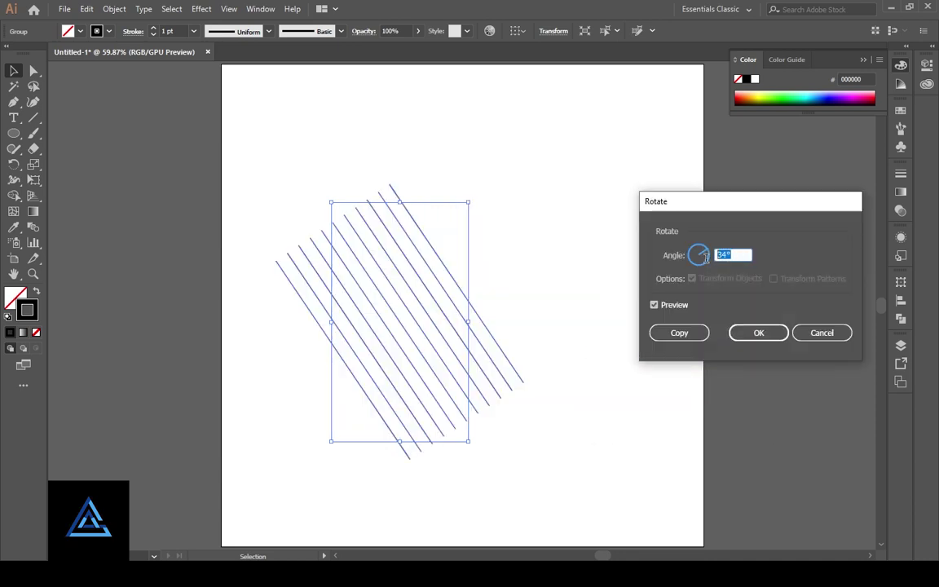
left_click(700, 332)
Step: Reflect a copy of the slanted line group so that the two diagonal sets cross each other
right_click(510, 366)
mouse_move(610, 281)
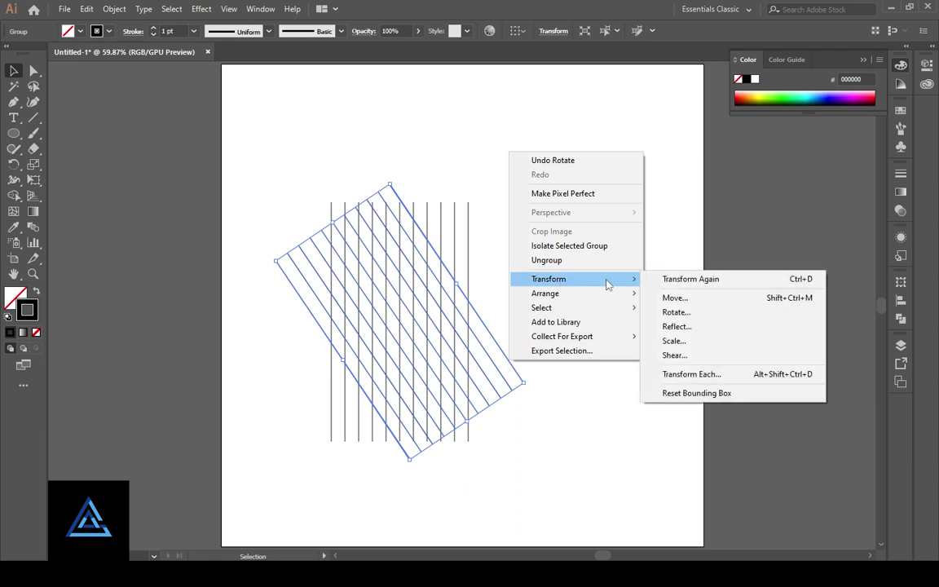
left_click(684, 326)
Step: Add a copy of the vertical line group turned 90° to form the horizontal lines of the grid
left_click(430, 371)
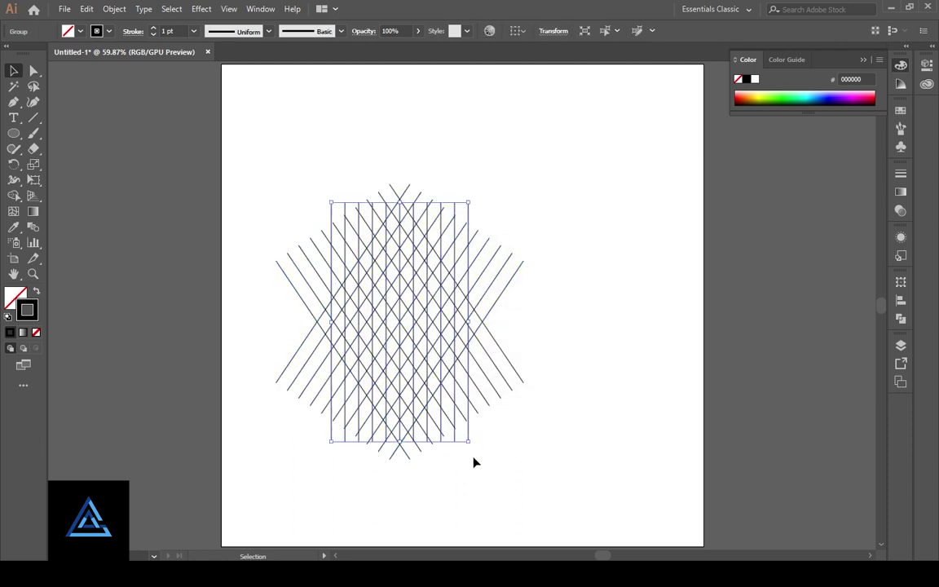
key("v")
left_click_drag(475, 449, 578, 396)
left_click(578, 396)
Step: Draw a circle about 340 px in diameter over the lower part of the line grid
key("ctrl+1")
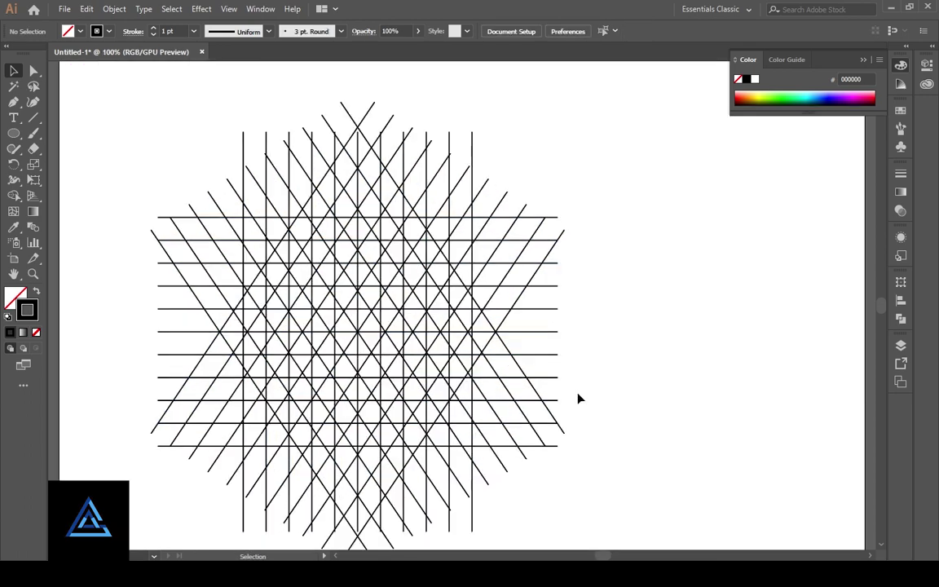
left_click_drag(602, 363, 665, 353)
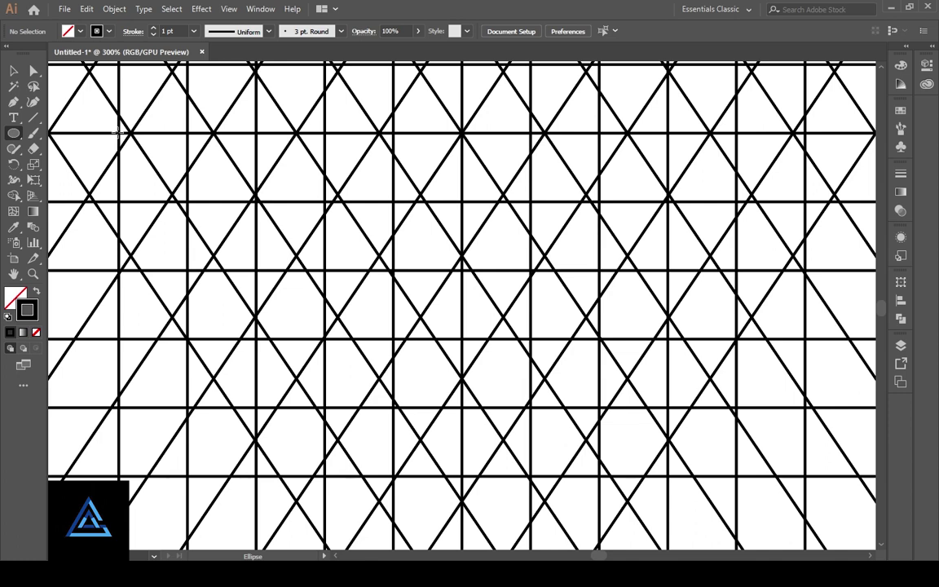
mouse_move(224, 242)
left_mouse_down()
mouse_move(403, 377)
mouse_move(704, 540)
mouse_move(722, 386)
mouse_move(529, 99)
left_mouse_up()
scroll(666, 345, "up", 3)
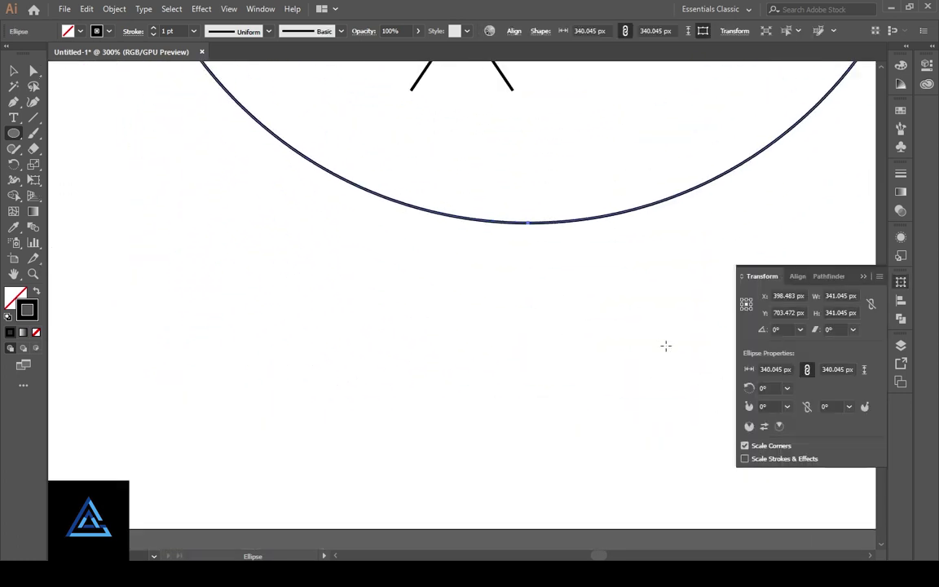
scroll(817, 422, "up", 10)
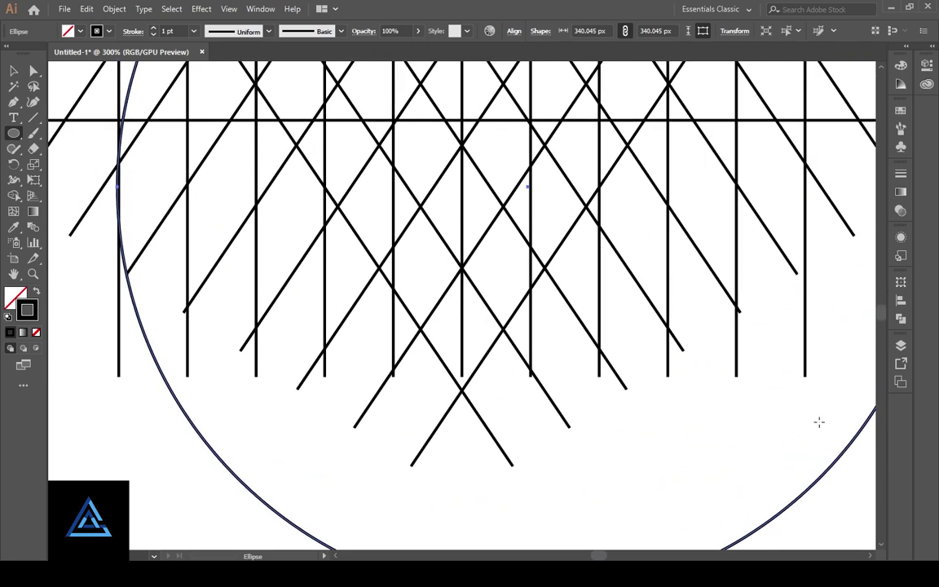
scroll(818, 421, "up", 3)
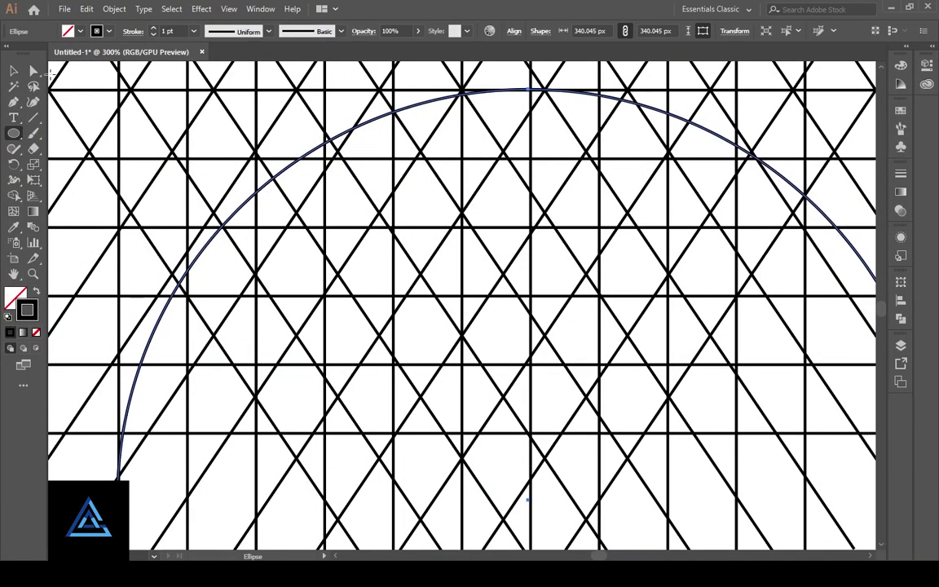
Step: Nudge the circle slightly to the right on the grid and deselect it
key("v")
key("Right")
key("Right")
key("Right")
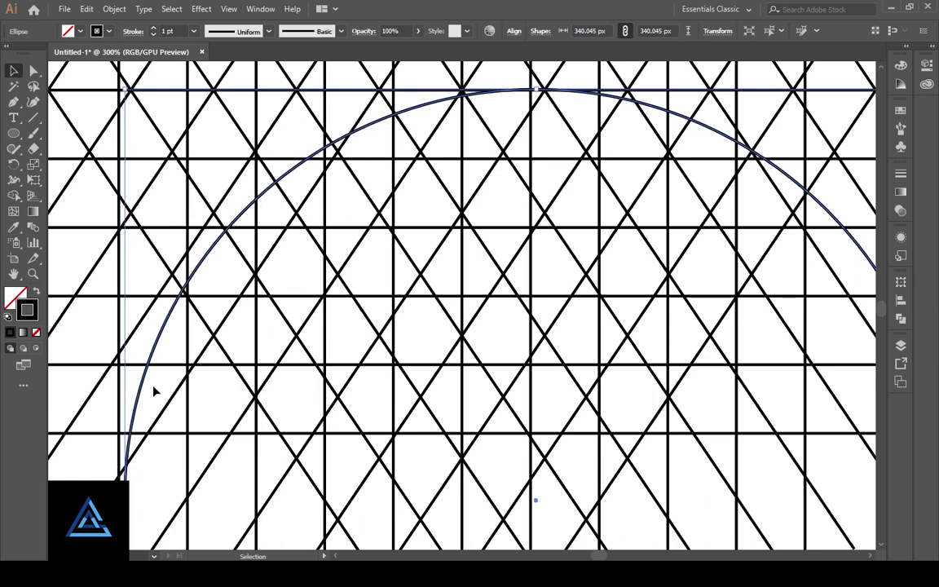
left_click(154, 515)
scroll(662, 201, "up", 2)
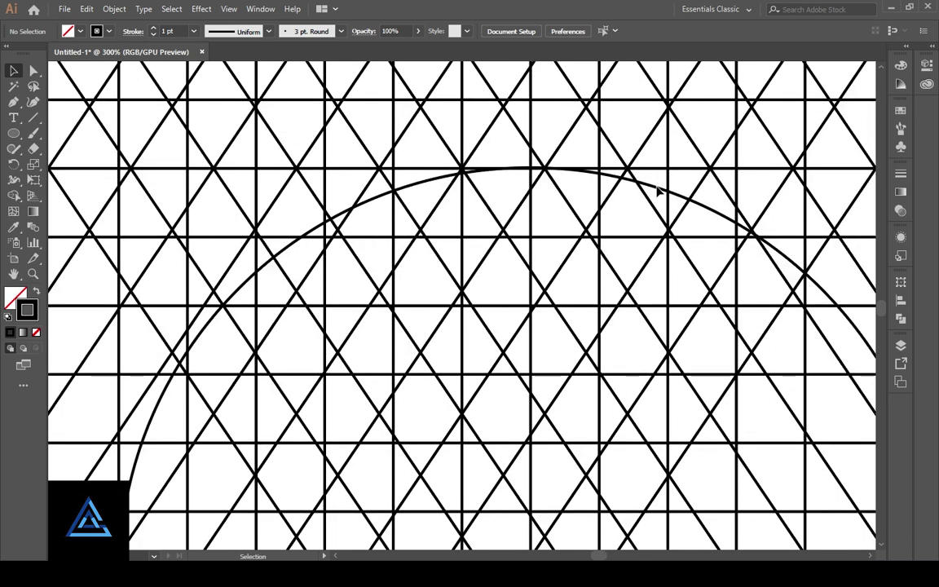
Step: Scale the circle to about 283 px and fit it between the outermost vertical lines, centred on the lowest horizontal line
left_click(658, 190, "shift")
left_click(658, 190, "shift")
left_click(657, 190, "shift")
left_click(656, 190, "shift")
left_click_drag(656, 432, 360, 204)
key("ctrl+minus")
key("ctrl+minus")
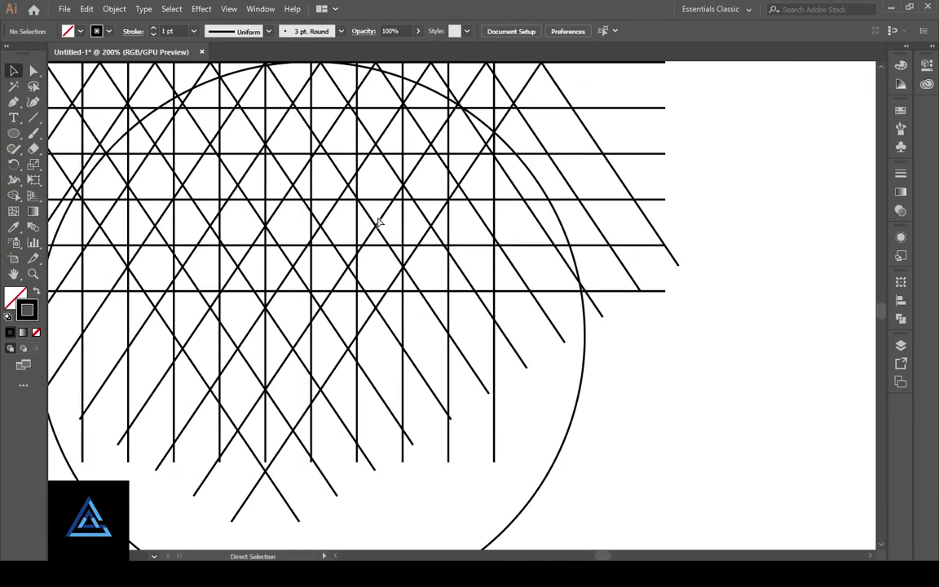
left_click(527, 438)
left_click_drag(555, 534, 485, 493)
left_click(547, 503)
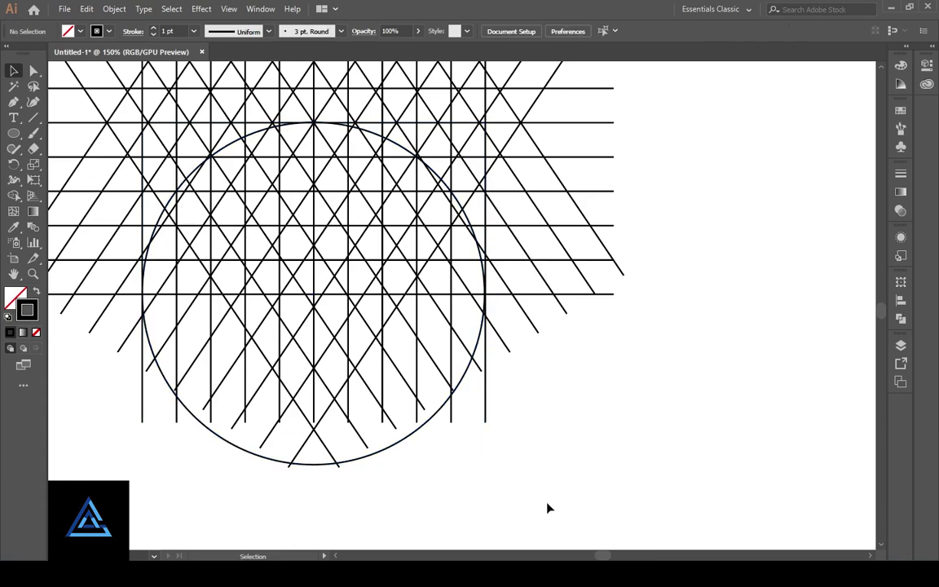
Step: Fine-tune the circle's size to about 283.65 px so its edge meets the outermost vertical line
key("ctrl+plus")
key("ctrl+plus")
left_click_drag(276, 406, 291, 364)
left_click(484, 412)
scroll(570, 493, "down", 2)
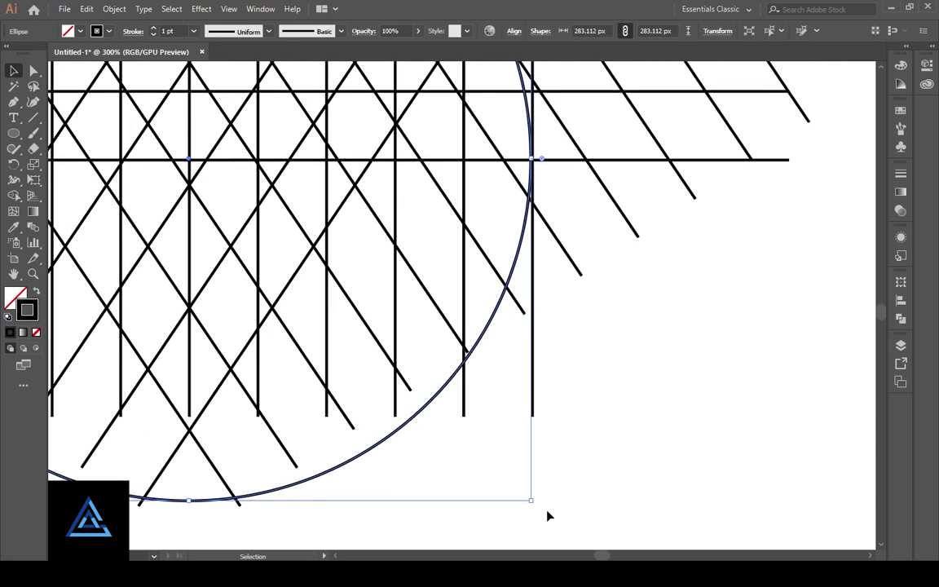
left_click_drag(540, 508, 533, 505)
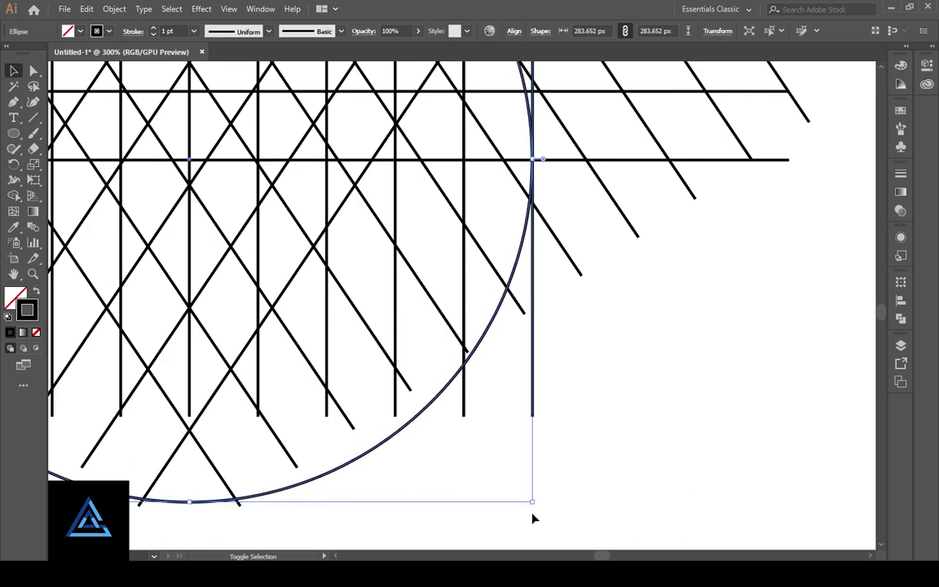
left_click(570, 497)
Step: Create a smaller concentric copy of the circle, one grid spacing inside the original
scroll(571, 497, "up", 4)
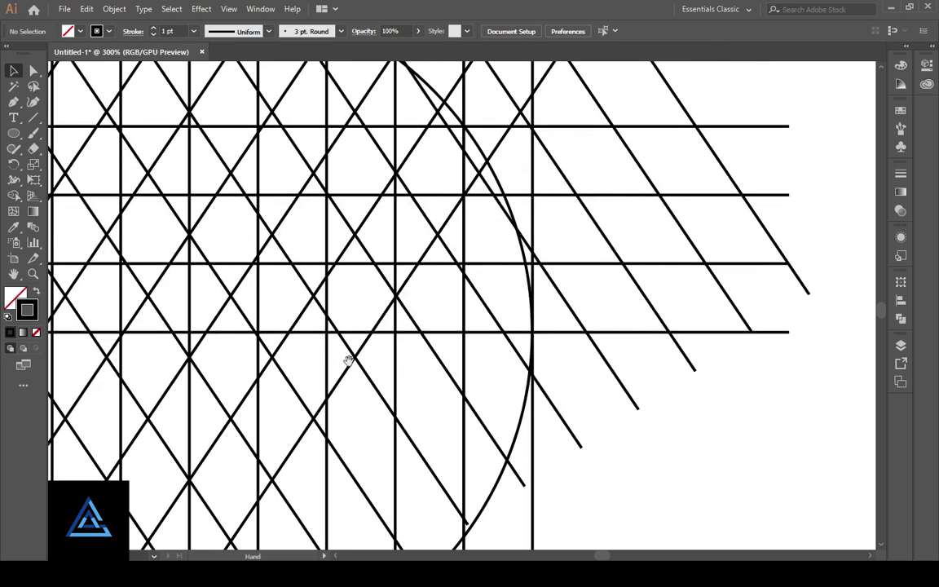
left_click_drag(349, 360, 593, 371)
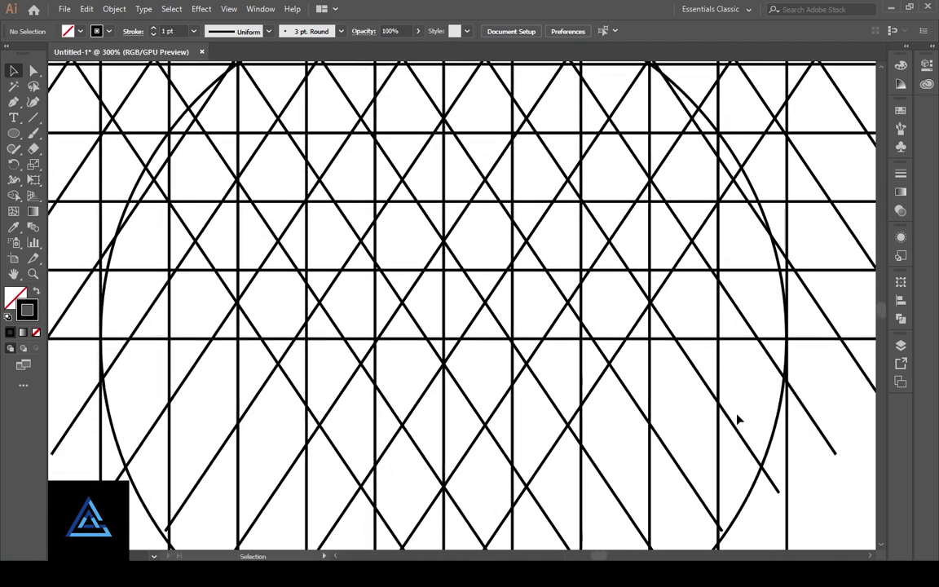
left_click(751, 499)
scroll(781, 502, "down", 3)
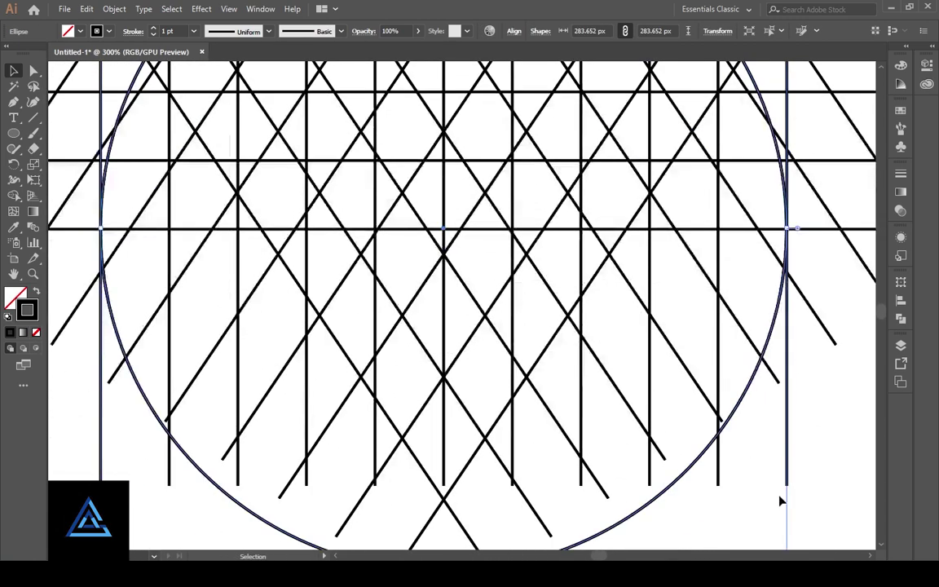
scroll(795, 496, "down", 3)
scroll(803, 486, "up", 9)
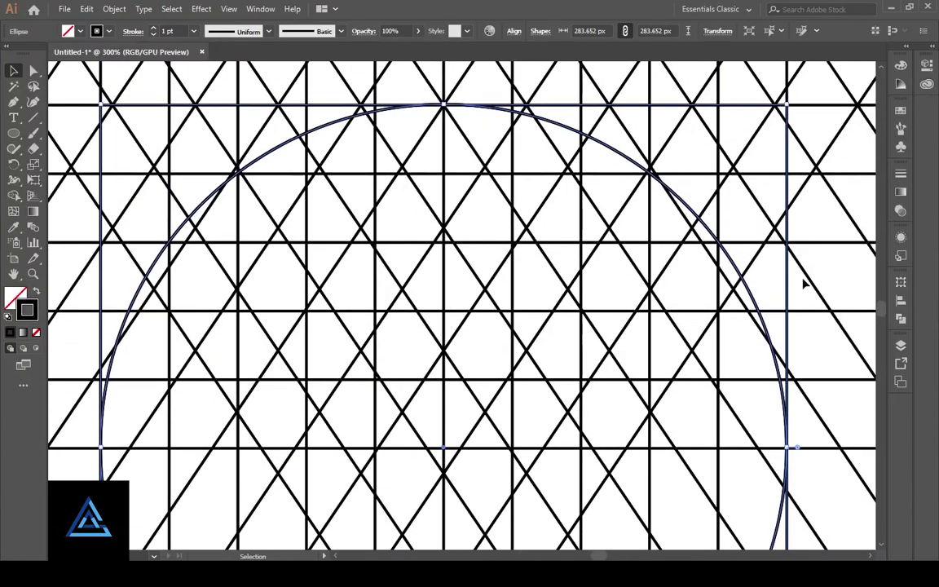
left_click_drag(788, 106, 681, 238)
left_click(539, 277)
key("ctrl+minus")
key("ctrl+minus")
key("ctrl+minus")
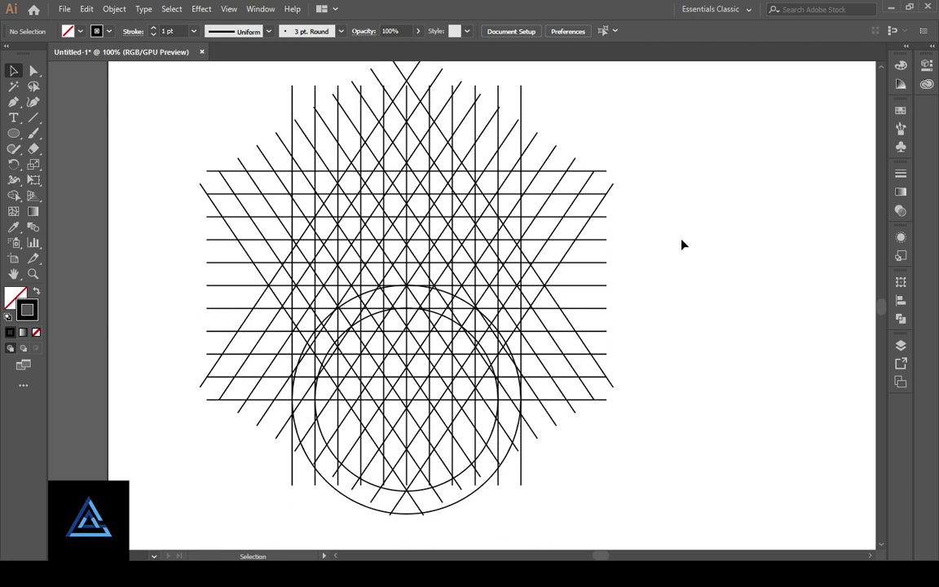
Step: Select all artwork and merge the areas between the two circles above the lowest horizontal line into an arch with the Shape Builder
key("ctrl+plus")
key("ctrl+plus")
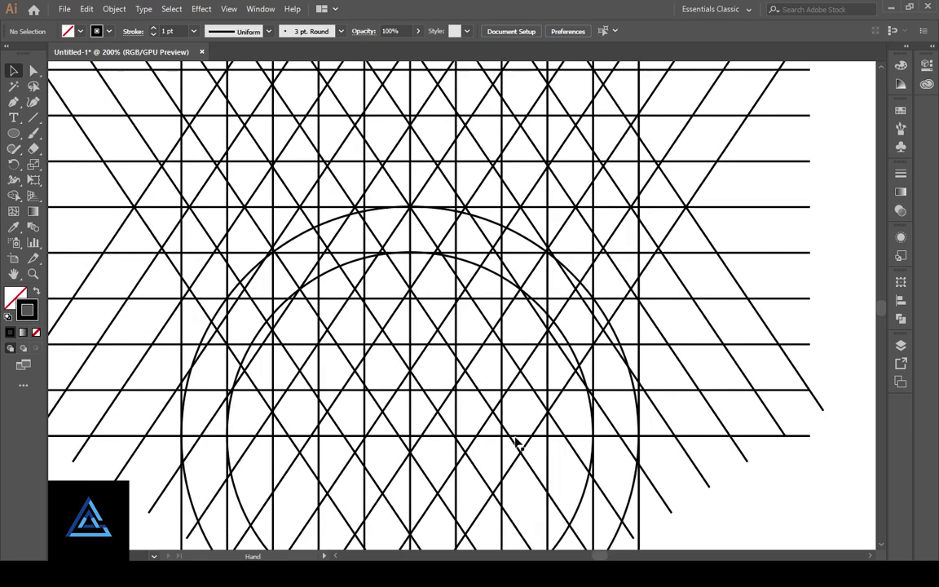
key("ctrl+a")
left_click(14, 194)
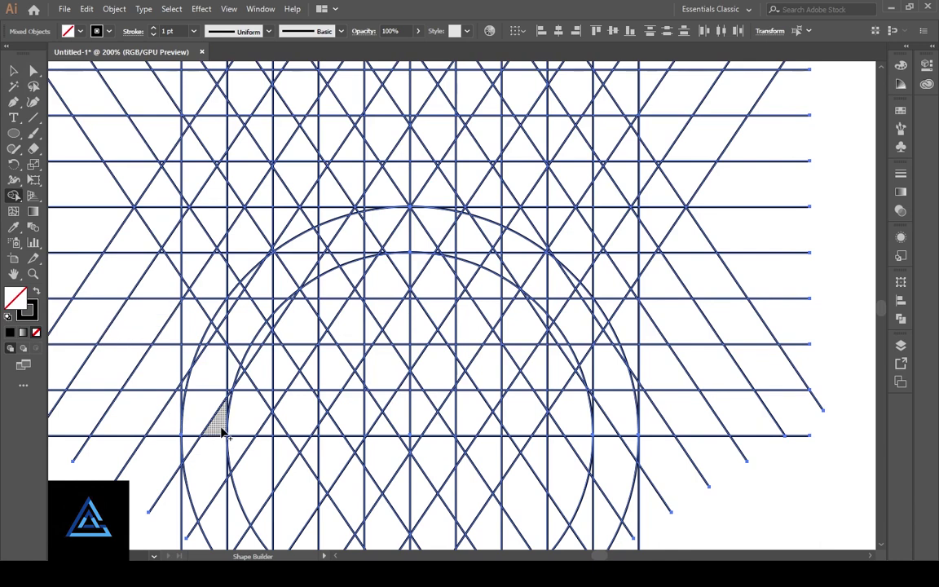
mouse_move(222, 432)
left_mouse_down()
mouse_move(192, 414)
mouse_move(205, 370)
left_mouse_up()
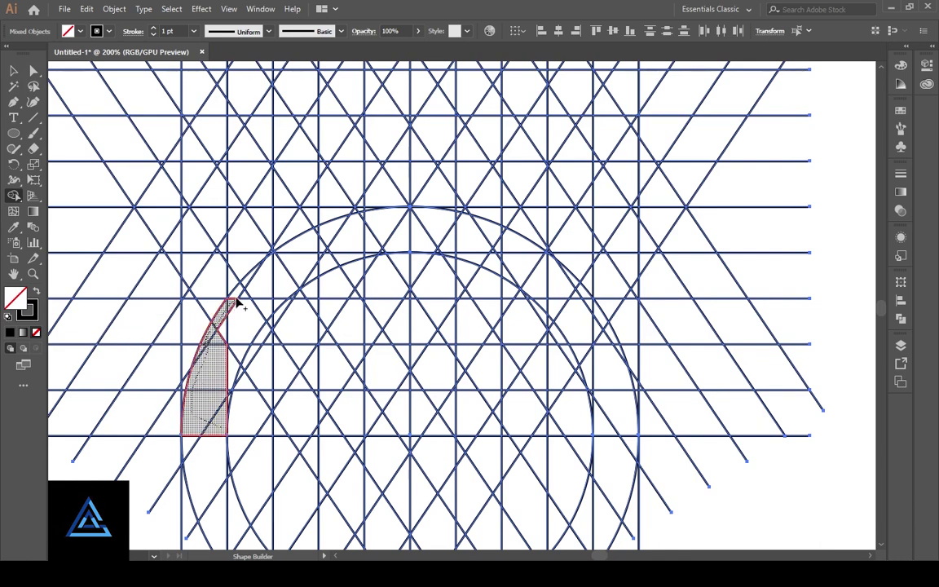
mouse_move(236, 299)
left_mouse_down()
mouse_move(260, 304)
mouse_move(244, 328)
left_mouse_up()
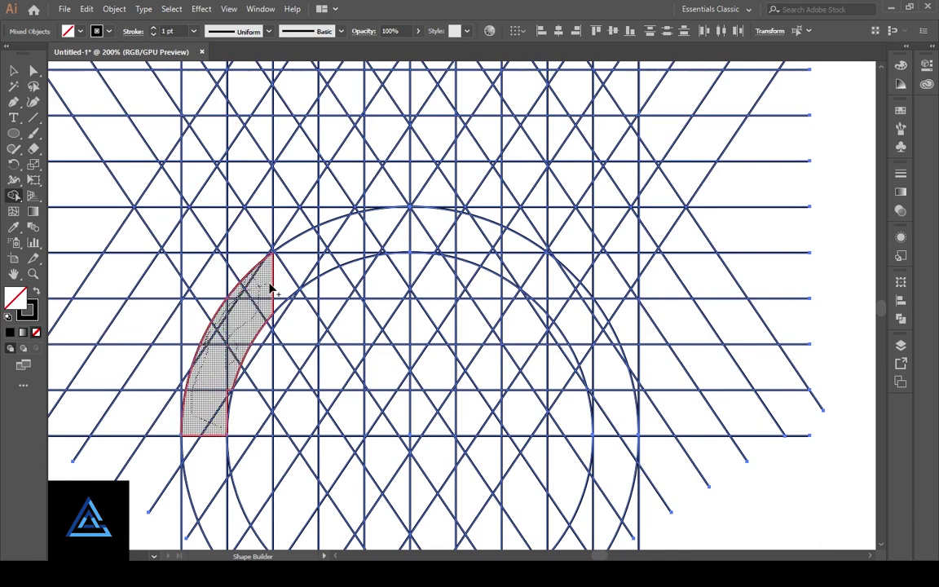
mouse_move(270, 287)
left_mouse_down()
mouse_move(354, 244)
mouse_move(321, 263)
left_mouse_up()
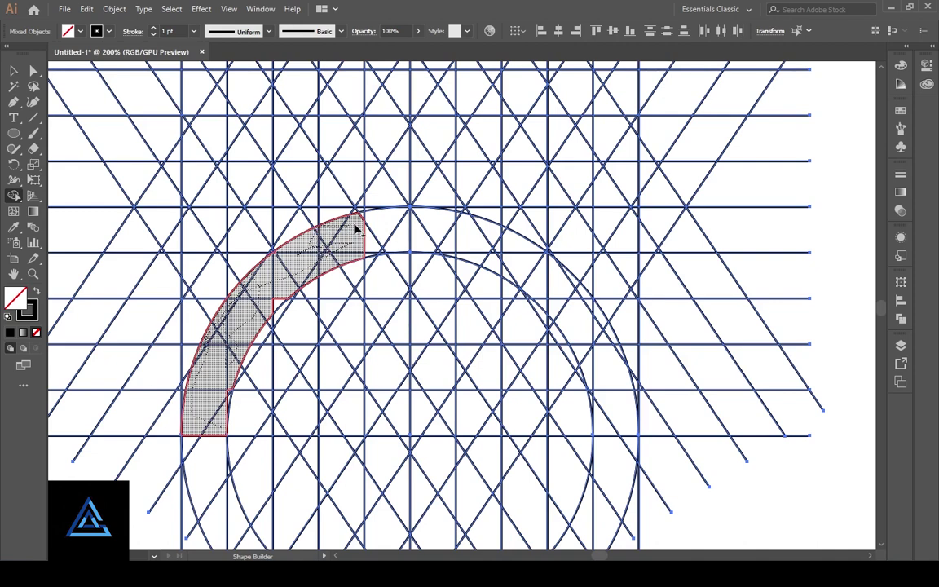
mouse_move(355, 229)
left_mouse_down()
mouse_move(383, 216)
mouse_move(471, 233)
mouse_move(529, 263)
mouse_move(597, 316)
mouse_move(627, 387)
mouse_move(626, 424)
left_mouse_up()
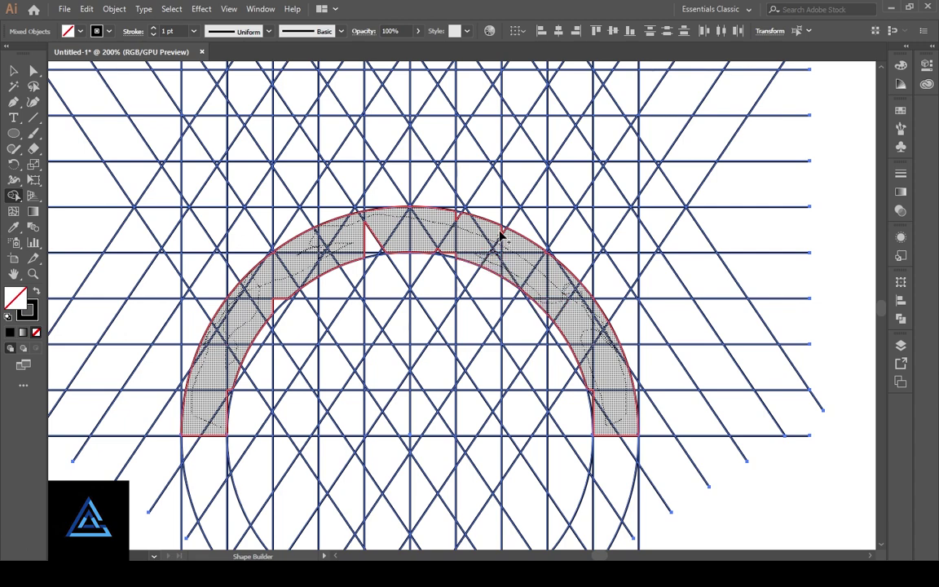
left_click_drag(501, 236, 503, 240)
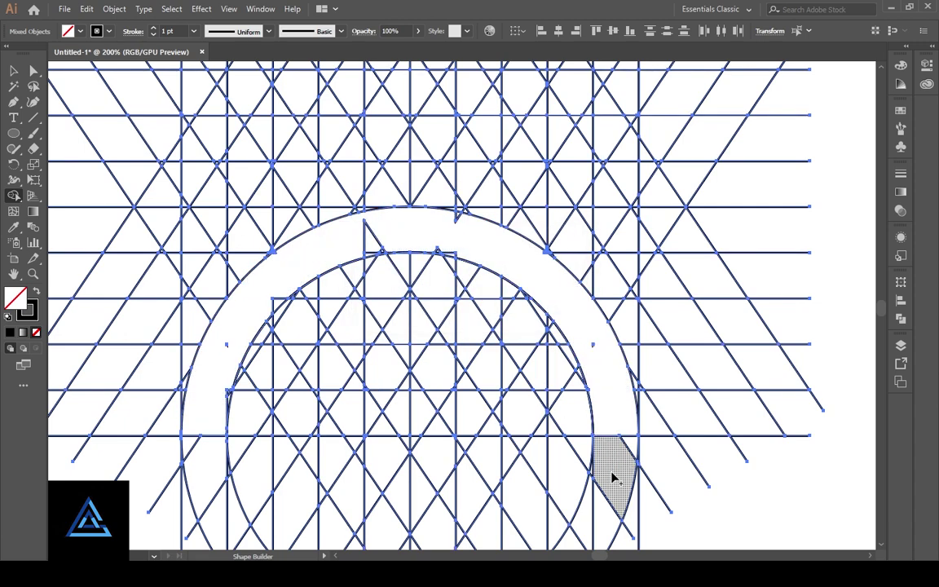
Step: Merge the leftover fragments inside the arch and along its inner edge into the arch shape
left_click_drag(553, 268, 548, 256)
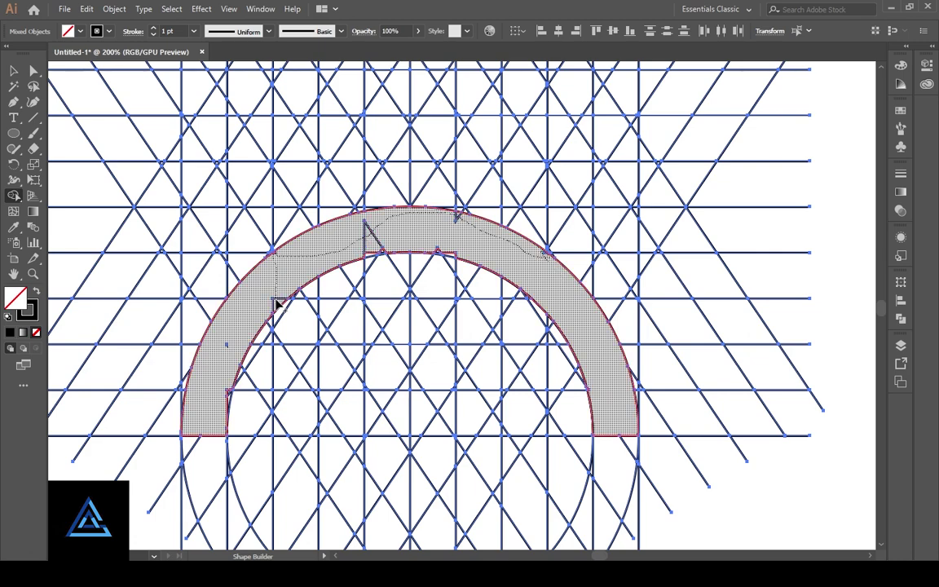
mouse_move(277, 303)
left_mouse_down()
mouse_move(218, 409)
mouse_move(234, 413)
left_mouse_up()
key("ctrl+equal")
key("ctrl+equal")
key("ctrl+equal")
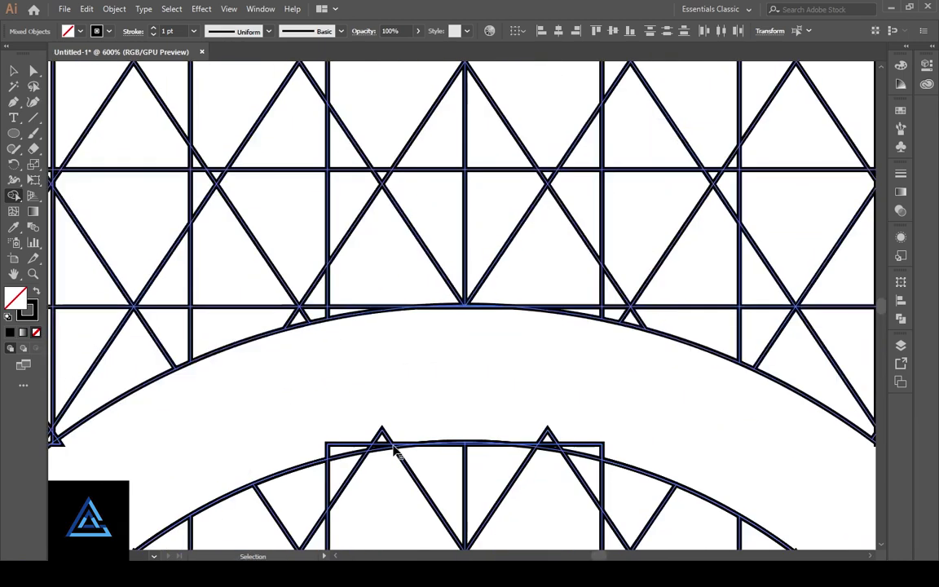
mouse_move(326, 445)
left_mouse_down()
mouse_move(379, 437)
mouse_move(377, 447)
mouse_move(562, 446)
mouse_move(528, 442)
mouse_move(537, 281)
left_mouse_up()
Step: Merge the remaining thin fragments along the top of the inner circle into the arch with the Shape Builder
key("ctrl+equal")
key("ctrl+equal")
key("ctrl+equal")
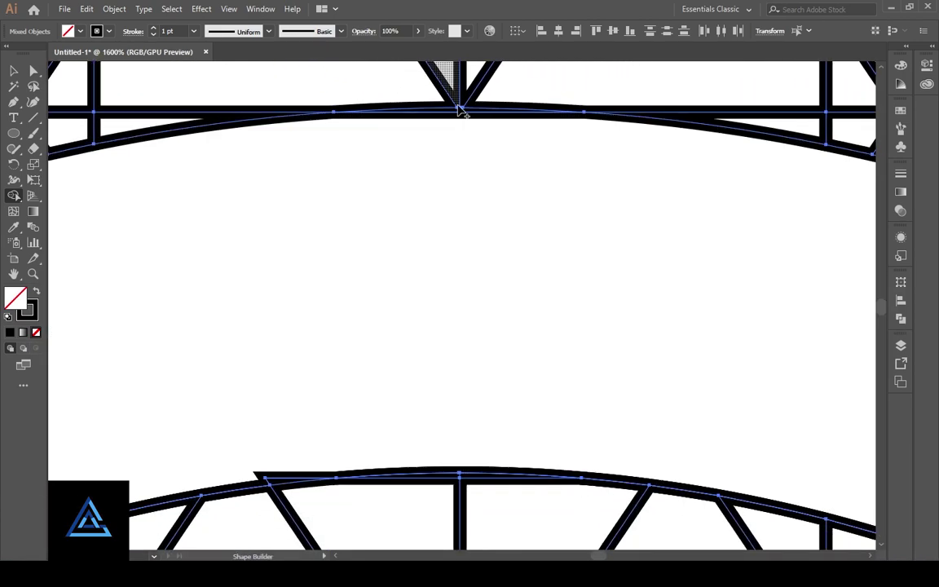
scroll(469, 287, "down", 2)
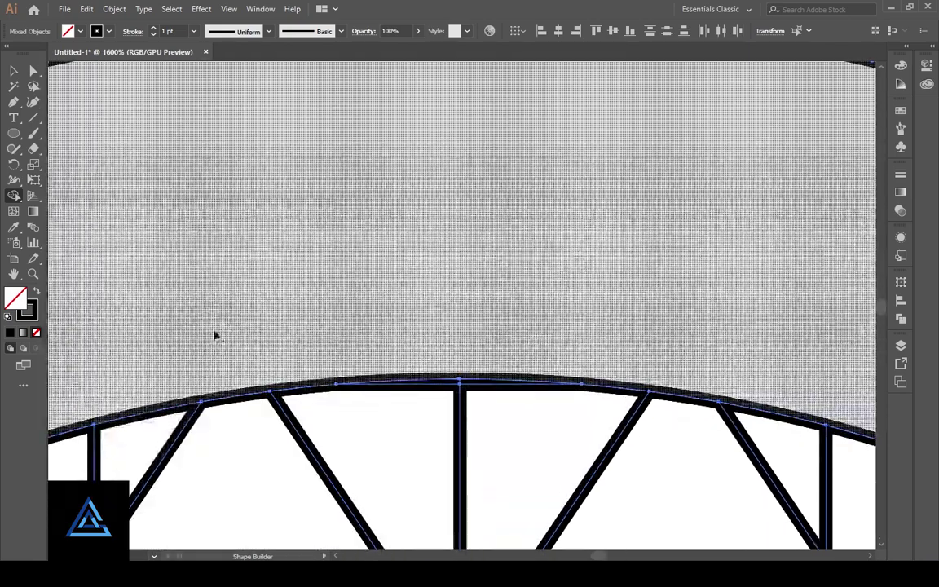
Step: Clean up the small spurs on the outer and inner edges of the arch's left side with the Shape Builder
left_click_drag(213, 333, 665, 190)
left_click_drag(121, 336, 448, 294)
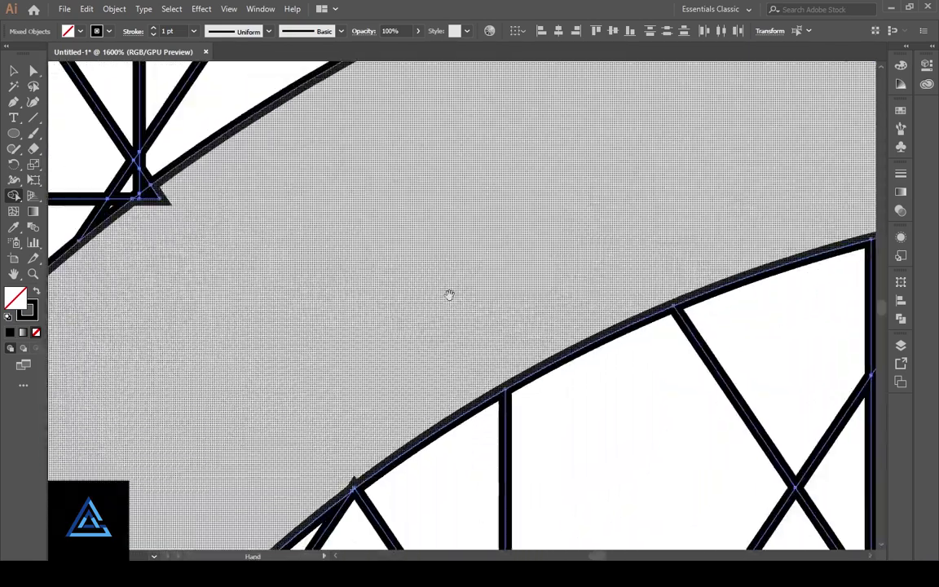
left_click(148, 196, "alt")
left_click_drag(190, 377, 403, 203)
left_click(563, 309, "alt")
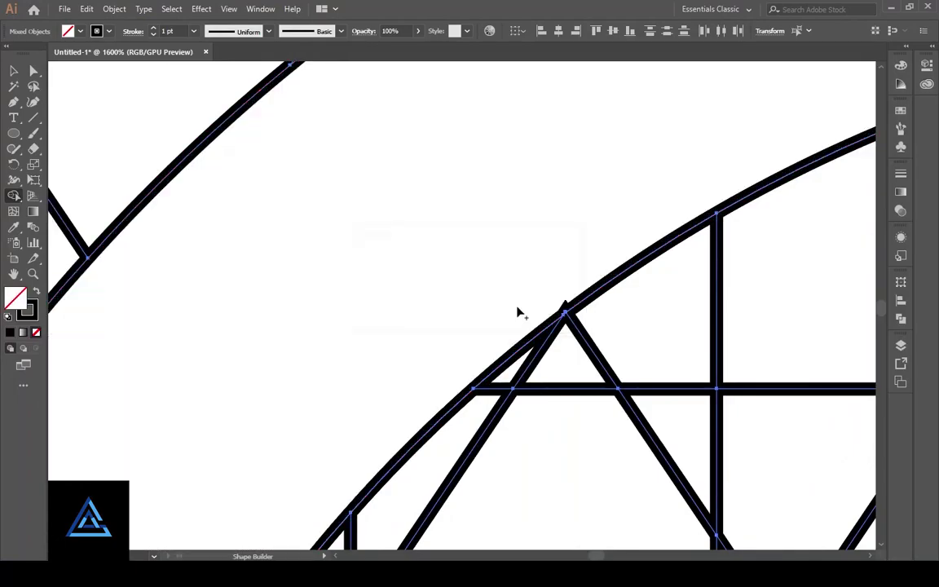
Step: Examine the arch's top edge, inner left edge and lower left end at high magnification for unmerged fragments
scroll(520, 312, "down", 4)
left_click_drag(733, 161, 524, 314)
scroll(524, 314, "up", 6)
left_click_drag(451, 314, 668, 207)
left_click_drag(377, 346, 559, 350)
scroll(412, 229, "down", 4)
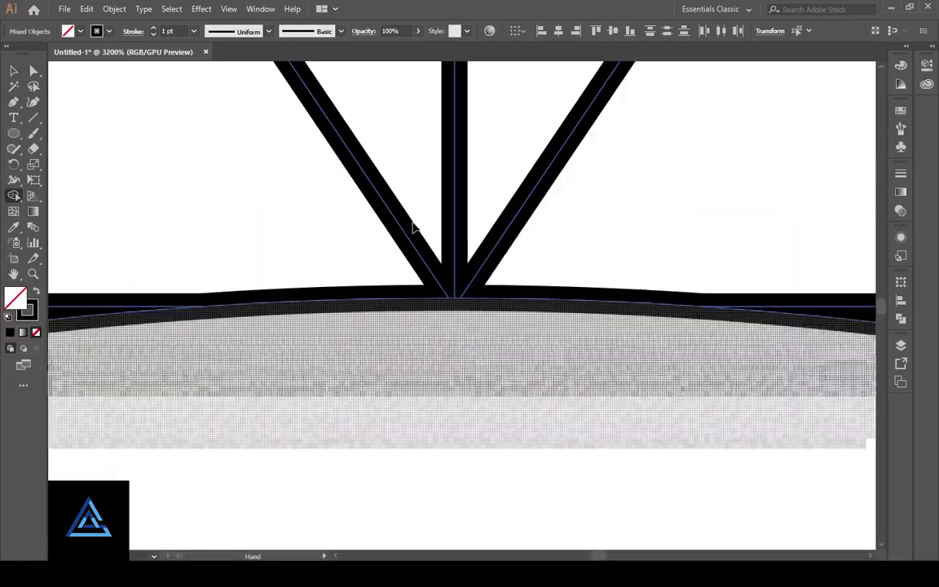
left_click_drag(259, 399, 677, 151)
left_click_drag(196, 399, 558, 130)
scroll(545, 268, "up", 4)
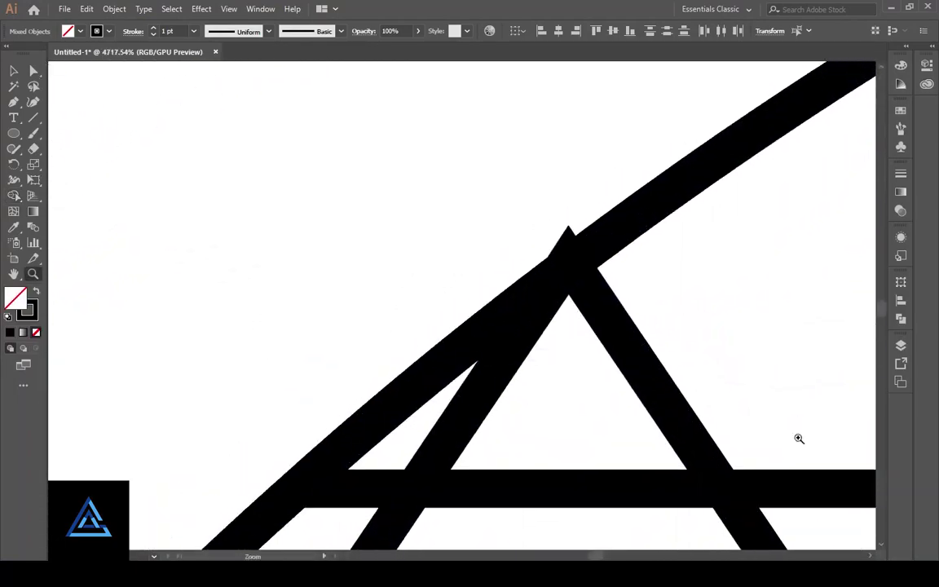
scroll(409, 271, "down", 4)
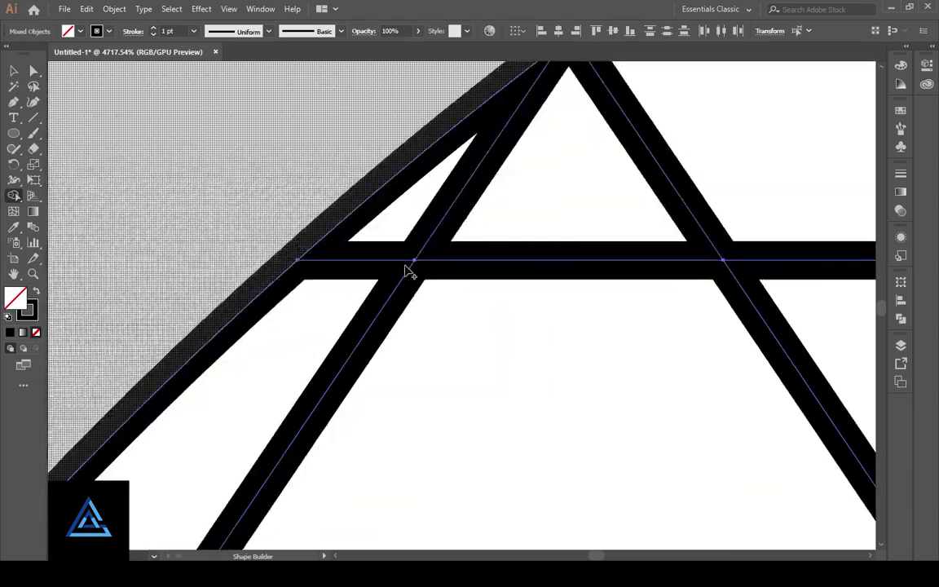
left_click_drag(123, 456, 538, 155)
left_click_drag(155, 521, 481, 163)
left_click_drag(301, 505, 489, 138)
left_click_drag(261, 522, 431, 205)
left_click_drag(310, 530, 394, 258)
scroll(393, 257, "down", 5)
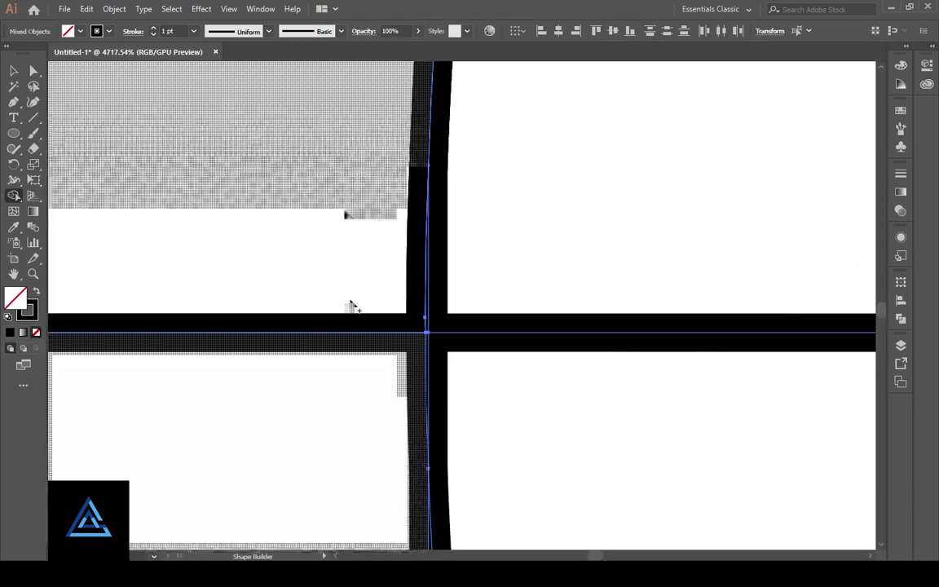
scroll(218, 113, "down", 3)
scroll(333, 140, "up", 5)
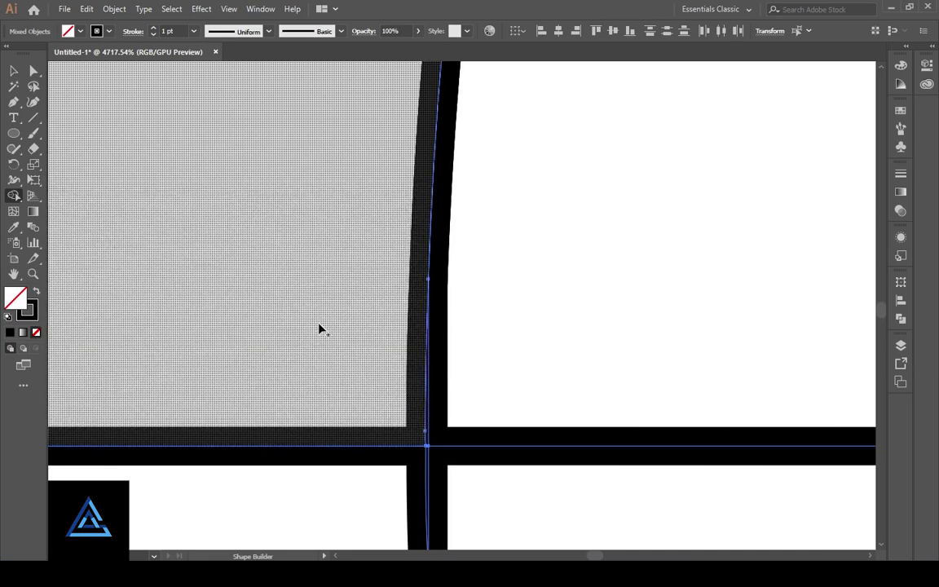
scroll(320, 326, "down", 8)
Step: Merge the tiny leftover triangle inside the arch's left side into the arch shape
left_click_drag(475, 195, 601, 62)
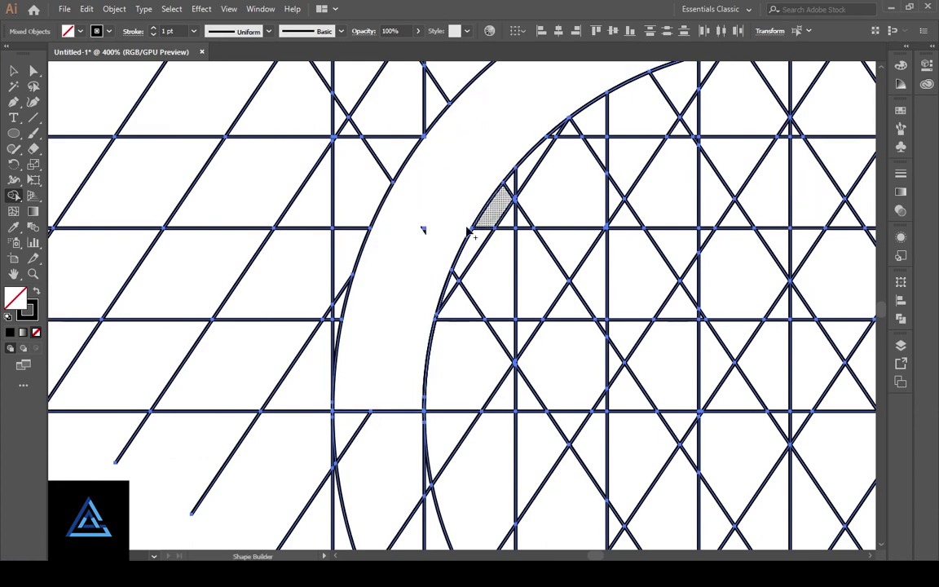
left_click_drag(425, 235, 428, 236)
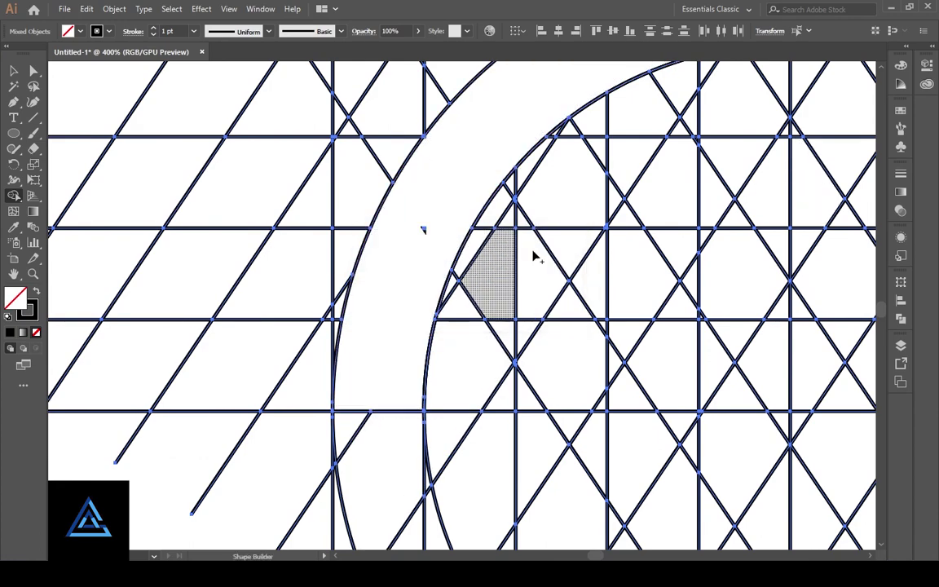
left_click_drag(783, 106, 359, 296)
mouse_move(754, 515)
left_mouse_down()
mouse_move(421, 295)
mouse_move(404, 143)
mouse_move(462, 244)
left_mouse_up()
left_click_drag(429, 235, 412, 244)
left_click_drag(433, 181, 511, 309)
left_click_drag(443, 202, 493, 265)
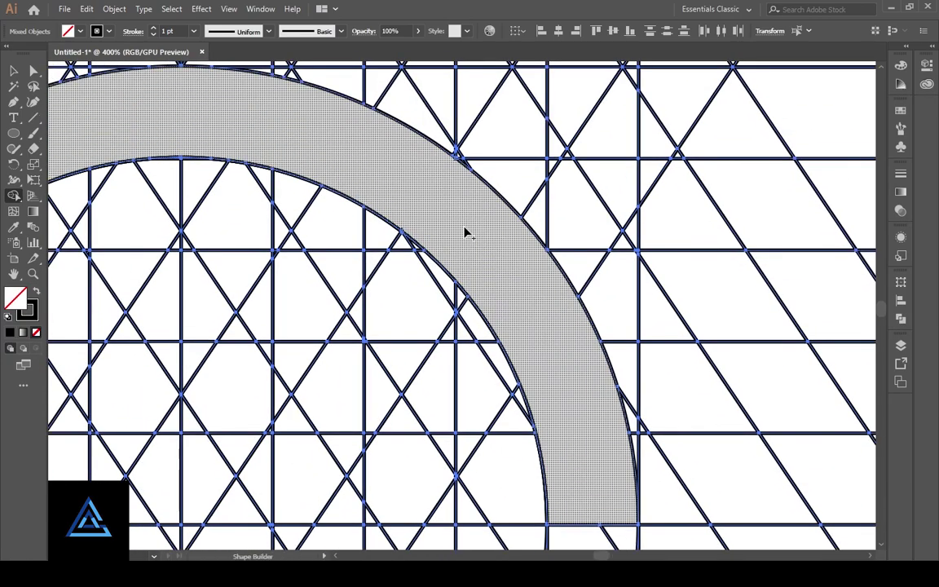
Step: Merge the small leftover fragments on the outer and inner edges of the arch's right side into the arch
scroll(464, 233, "up", 6)
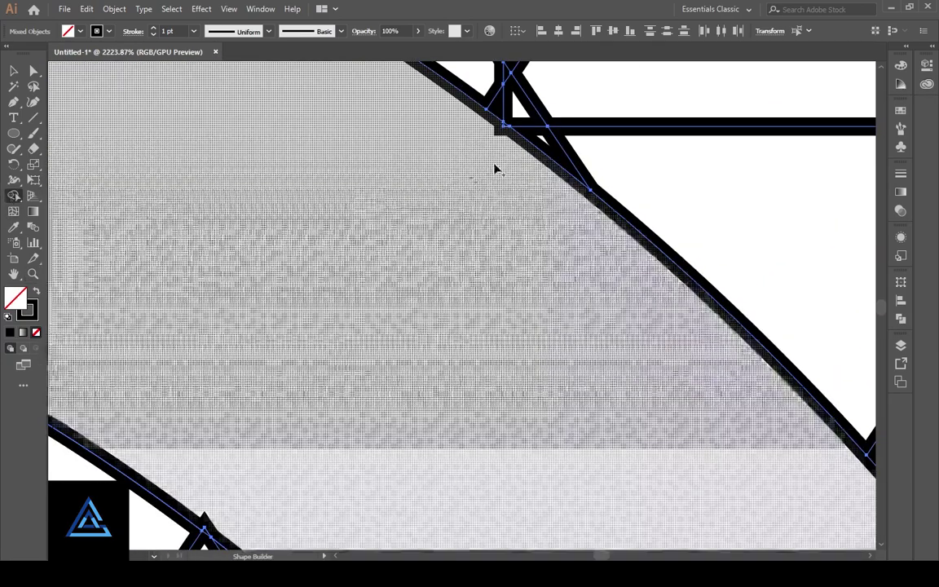
left_click_drag(505, 126, 499, 140)
left_click_drag(313, 472, 409, 274)
left_click_drag(303, 334, 314, 328)
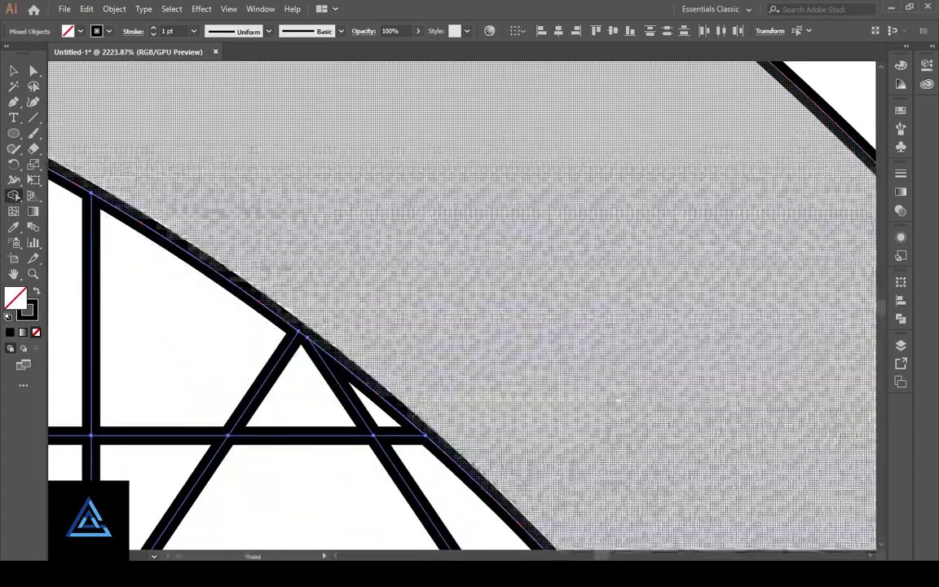
left_click_drag(617, 400, 432, 244)
left_click_drag(692, 506, 459, 331)
left_click_drag(683, 107, 680, 118)
mouse_move(664, 348)
left_mouse_down()
mouse_move(502, 164)
mouse_move(566, 300)
mouse_move(496, 325)
mouse_move(511, 408)
mouse_move(478, 286)
mouse_move(471, 157)
left_mouse_up()
left_click_drag(498, 356, 503, 149)
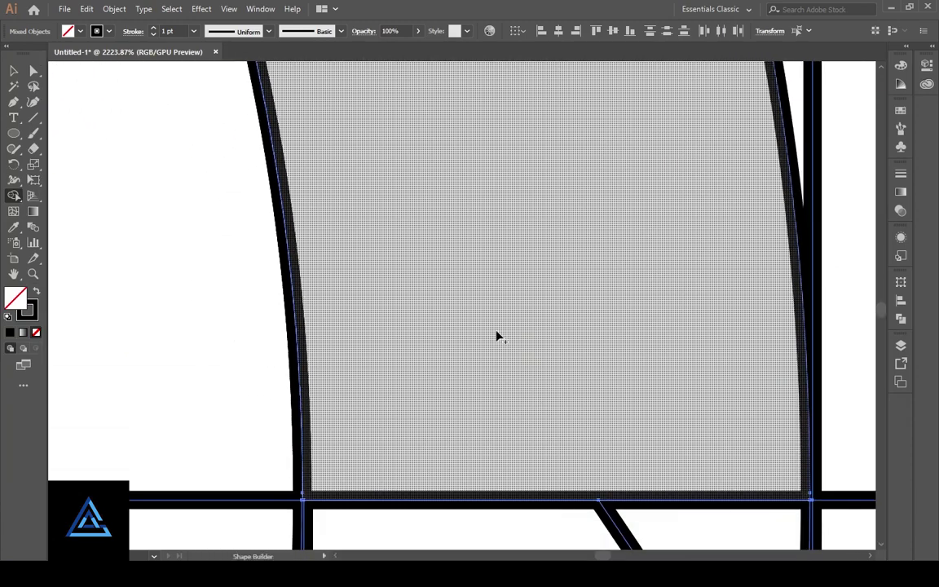
Step: Examine the arch closely from its lower right end across the top to its left side for remaining fragments
left_click_drag(437, 160, 497, 327)
left_click_drag(408, 155, 499, 364)
left_click_drag(247, 170, 455, 305)
left_click_drag(155, 132, 405, 300)
left_click_drag(180, 233, 438, 326)
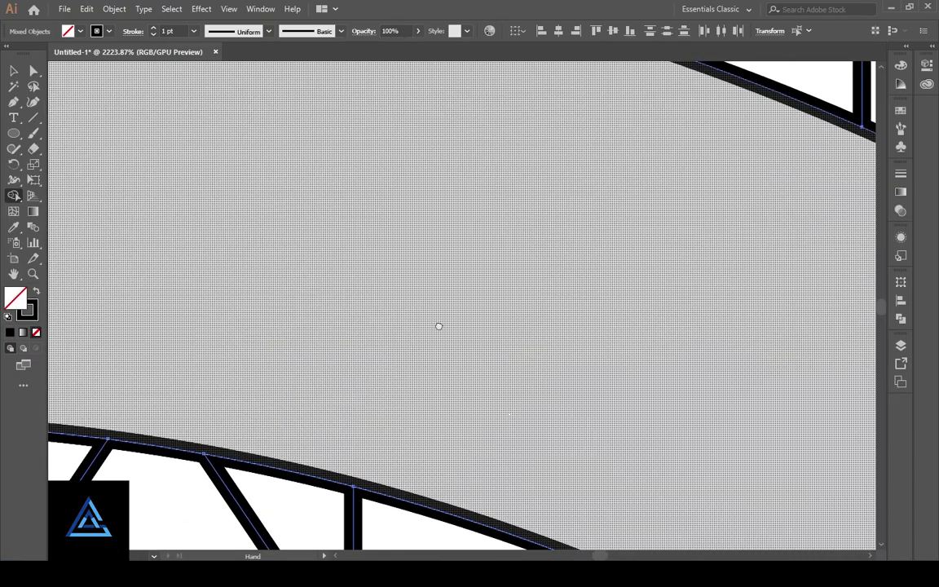
left_click_drag(190, 260, 510, 375)
left_click_drag(155, 331, 494, 367)
left_click_drag(131, 363, 463, 308)
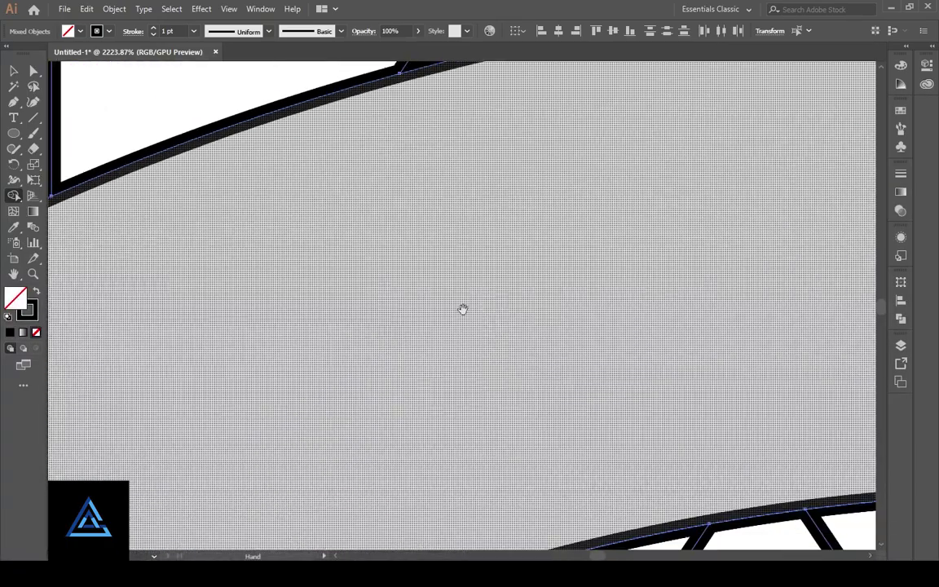
left_click_drag(147, 424, 456, 265)
left_click_drag(207, 482, 551, 123)
Step: Clean up the arch's left outer edge and merge the thin sliver at its lower left end with the Shape Builder
left_click(161, 254, "alt")
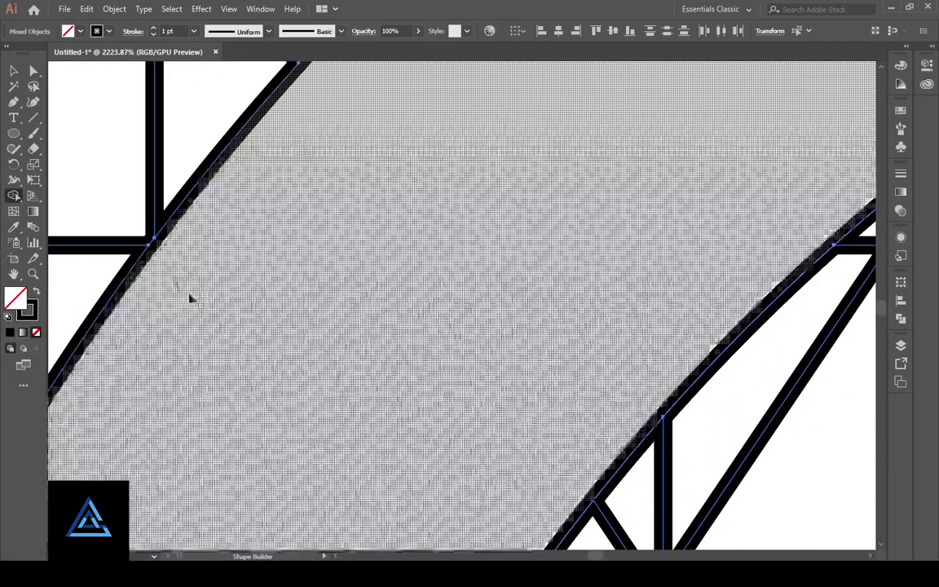
left_click_drag(195, 326, 326, 180)
left_click_drag(321, 487, 445, 245)
key("z")
left_click_drag(646, 429, 908, 489)
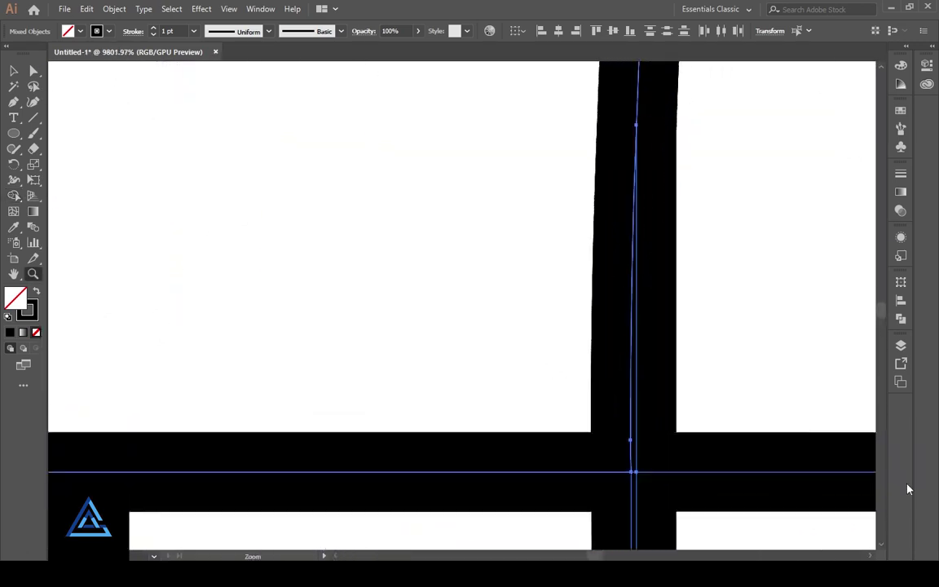
mouse_move(672, 542)
left_mouse_down()
mouse_move(603, 316)
mouse_move(588, 51)
mouse_move(610, 298)
mouse_move(664, 543)
left_mouse_up()
key("shift+m")
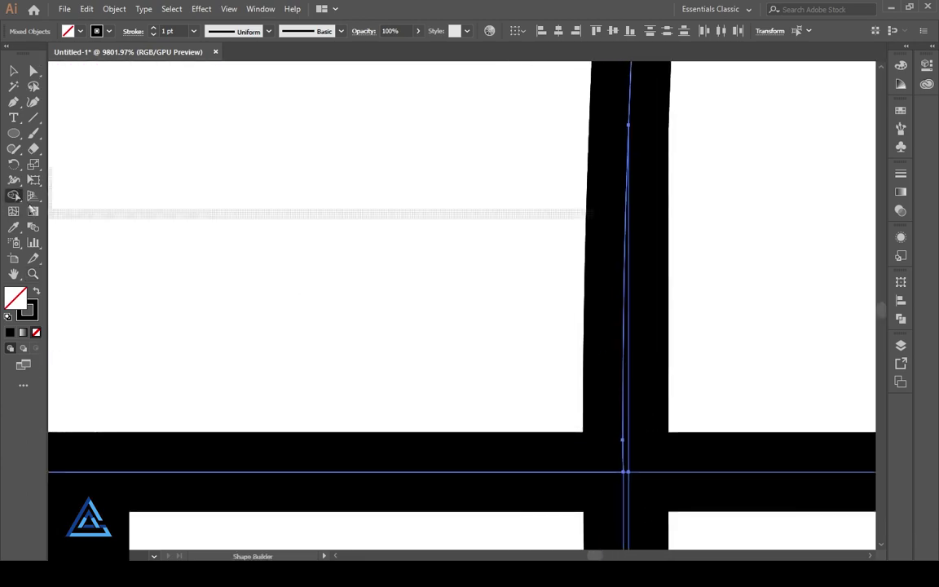
left_click_drag(571, 371, 625, 381)
scroll(489, 339, "up", 5)
scroll(489, 345, "down", 8)
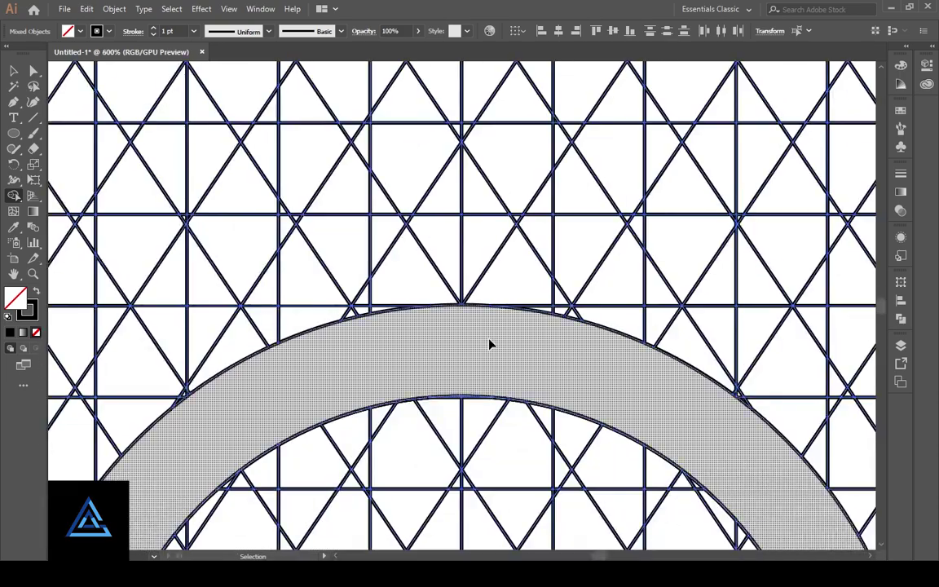
Step: Try to merge the grid areas of the lowest row inside the arch into a horizontal bar joined to its left leg
left_click_drag(398, 491, 561, 220)
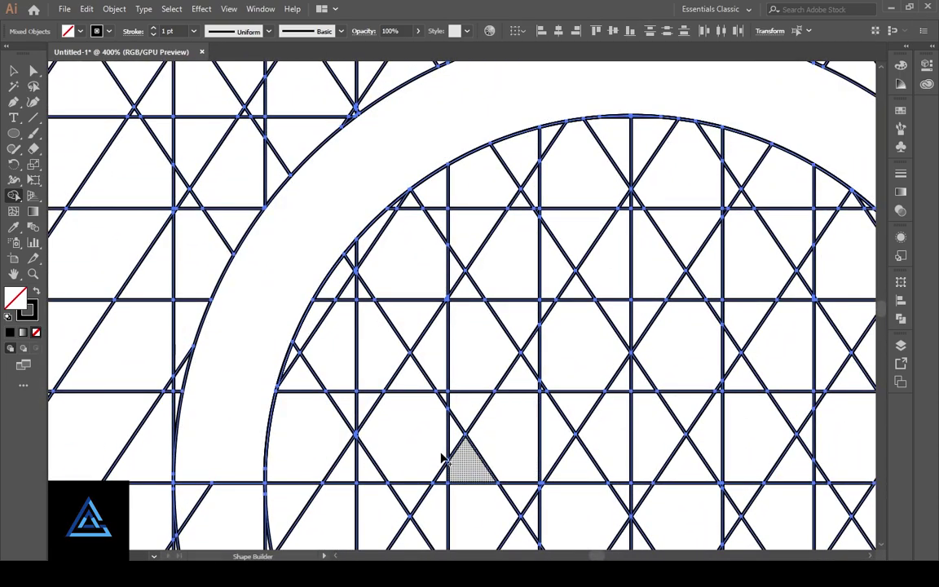
left_click_drag(715, 434, 694, 379)
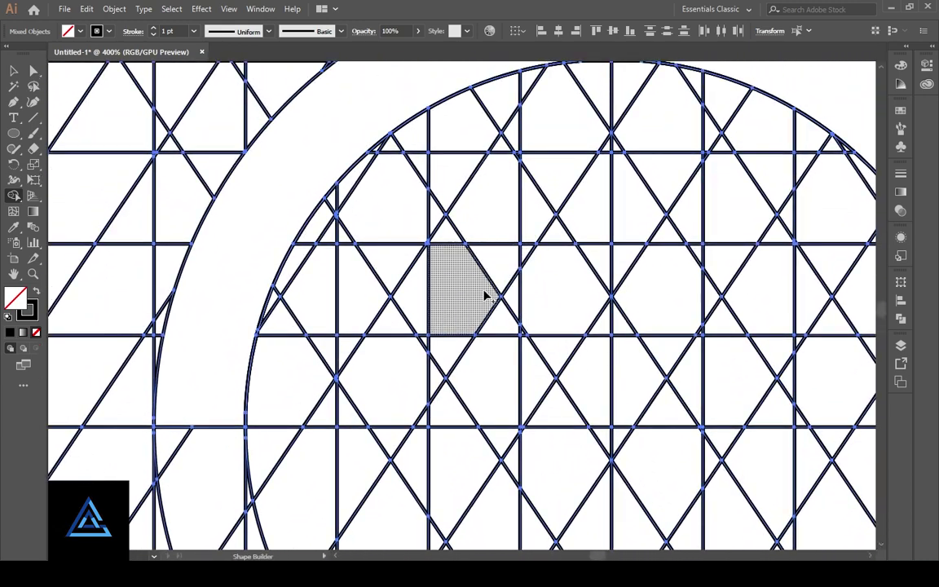
mouse_move(222, 378)
left_mouse_down()
mouse_move(326, 369)
mouse_move(487, 414)
mouse_move(434, 376)
mouse_move(400, 399)
left_mouse_up()
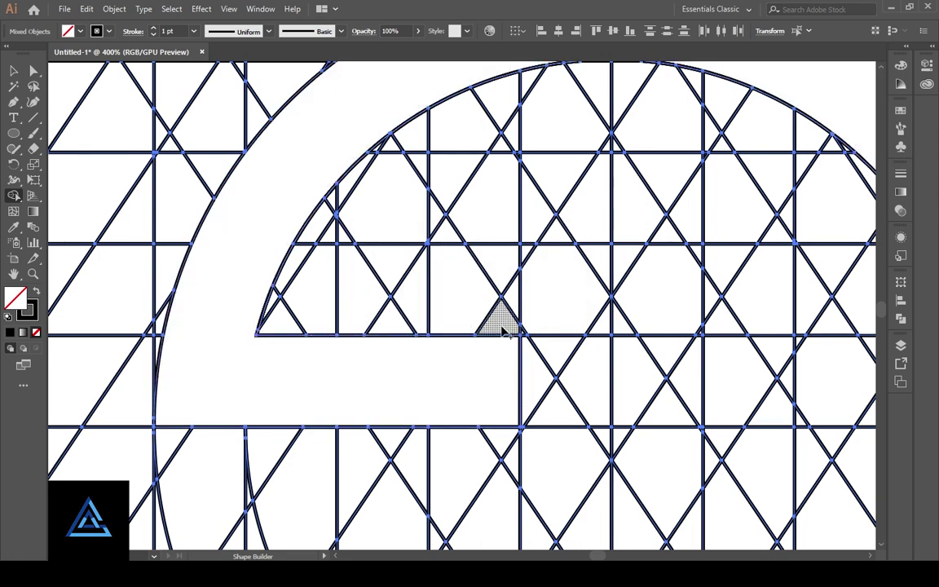
Step: Try to merge a horizontal bar in the right half of the lowest row with a diagonal band rising to the upper left
scroll(502, 330, "right", 3)
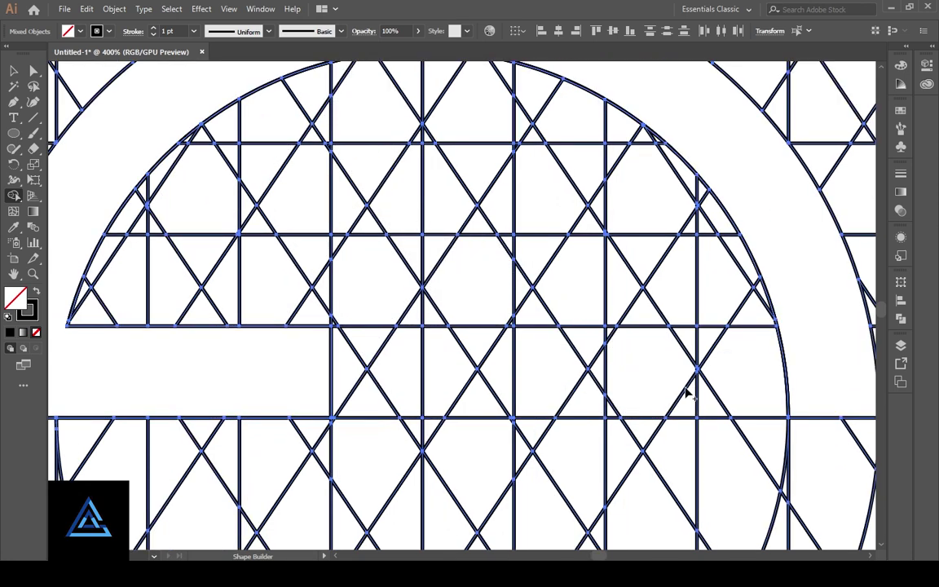
left_click_drag(687, 394, 692, 348)
mouse_move(610, 406)
left_mouse_down()
mouse_move(593, 367)
mouse_move(598, 377)
left_mouse_up()
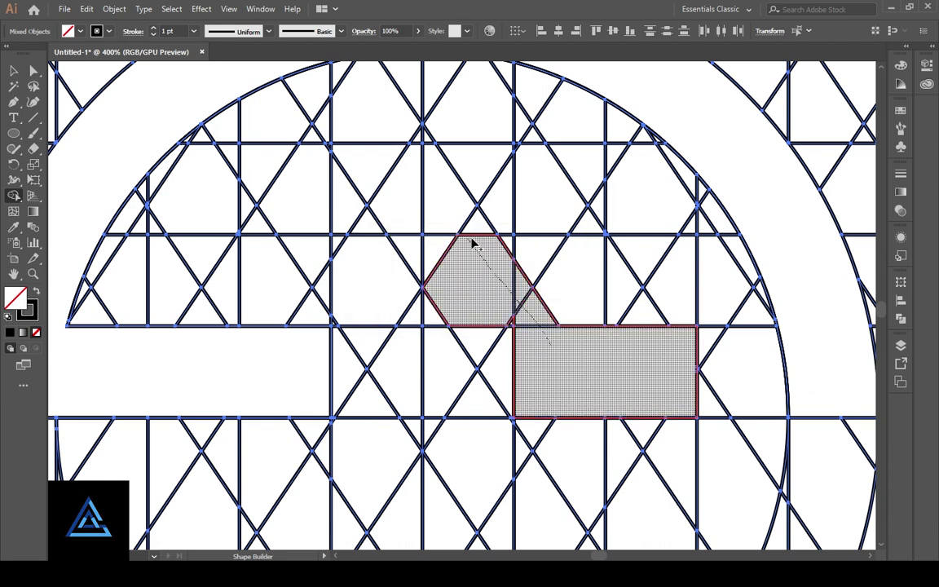
left_click_drag(473, 243, 461, 208)
mouse_move(528, 387)
left_mouse_down()
mouse_move(410, 252)
mouse_move(352, 167)
left_mouse_up()
left_click_drag(510, 301, 633, 361)
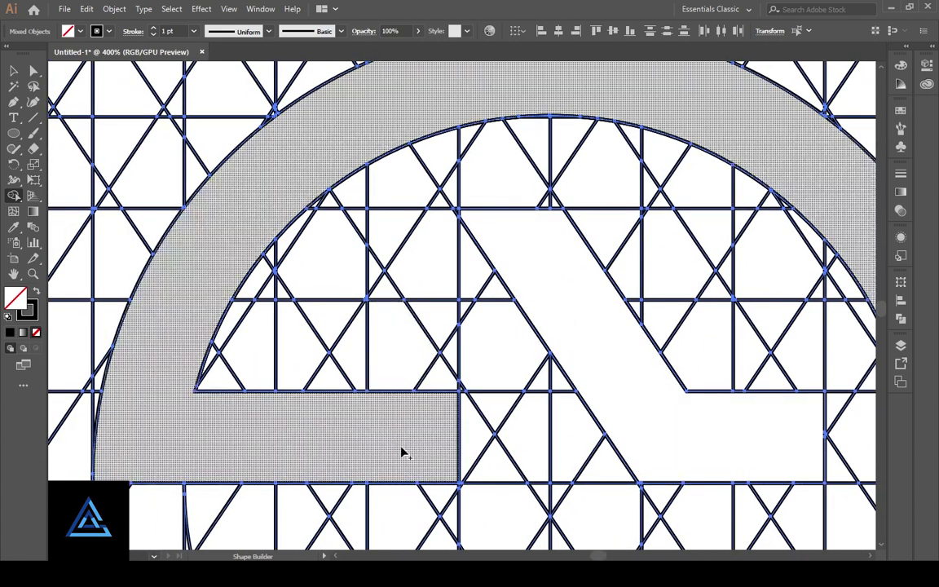
Step: Undo the bar and diagonal band merges inside the arch
key("ctrl+z")
key("ctrl+z")
key("ctrl+z")
key("ctrl+z")
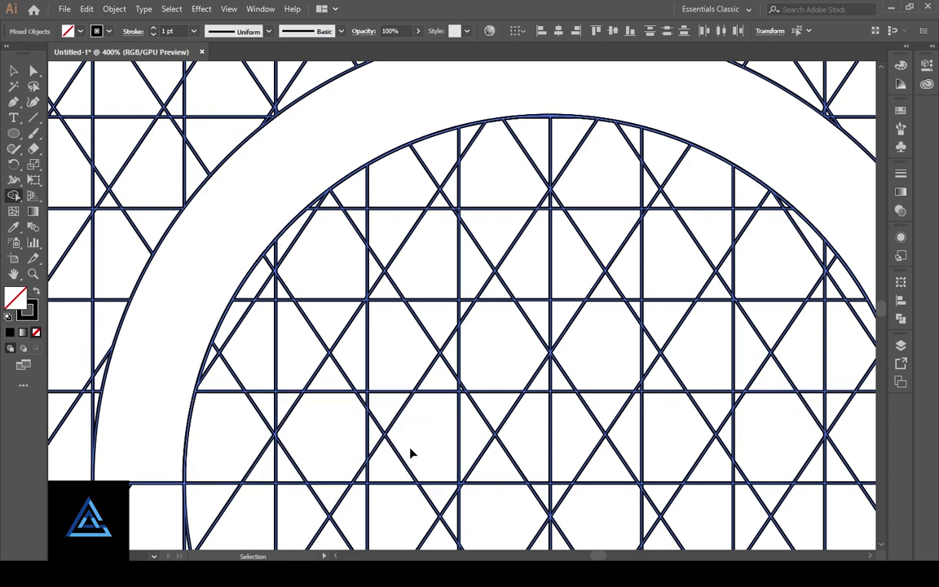
Step: Merge the lowest row's right-hand areas and the diagonal band rising to the upper left into one shape inside the arch
left_click_drag(805, 453, 725, 431)
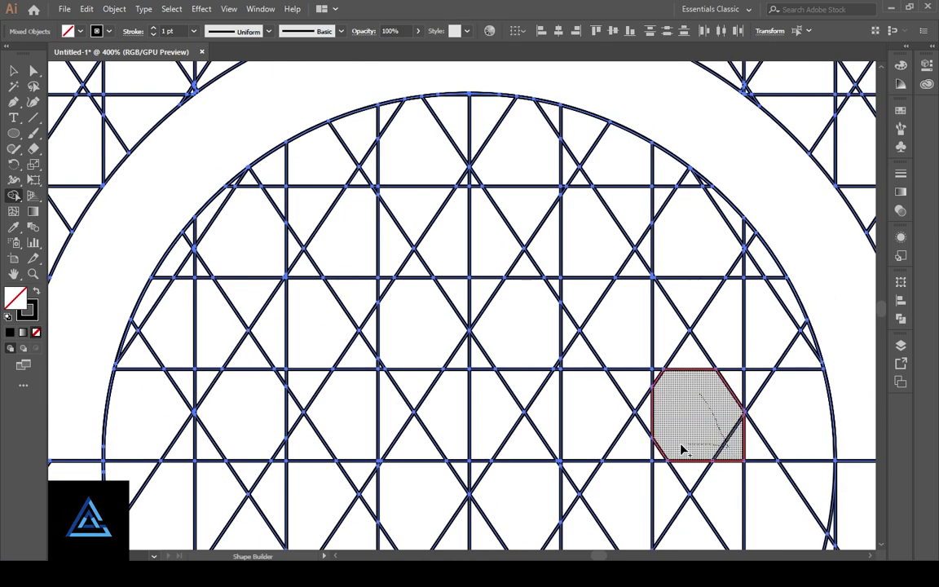
mouse_move(683, 449)
left_mouse_down()
mouse_move(608, 442)
mouse_move(564, 419)
mouse_move(516, 373)
mouse_move(412, 216)
mouse_move(442, 213)
mouse_move(515, 266)
mouse_move(597, 386)
left_mouse_up()
left_click_drag(660, 417, 608, 399)
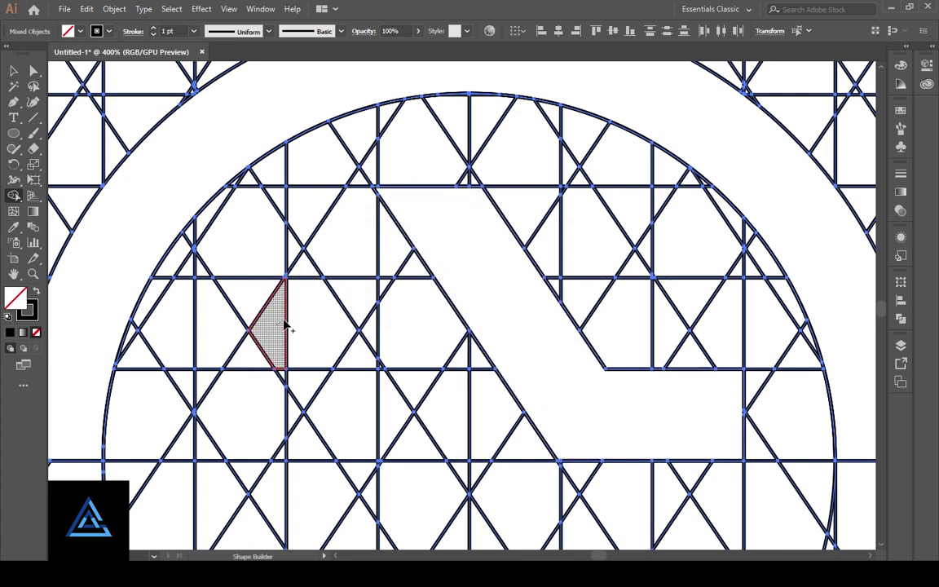
Step: Merge the pointed area left of the diagonal band and the horizontal bar beneath it into the arch's left leg
mouse_move(284, 326)
left_mouse_down()
mouse_move(303, 271)
mouse_move(316, 306)
left_mouse_up()
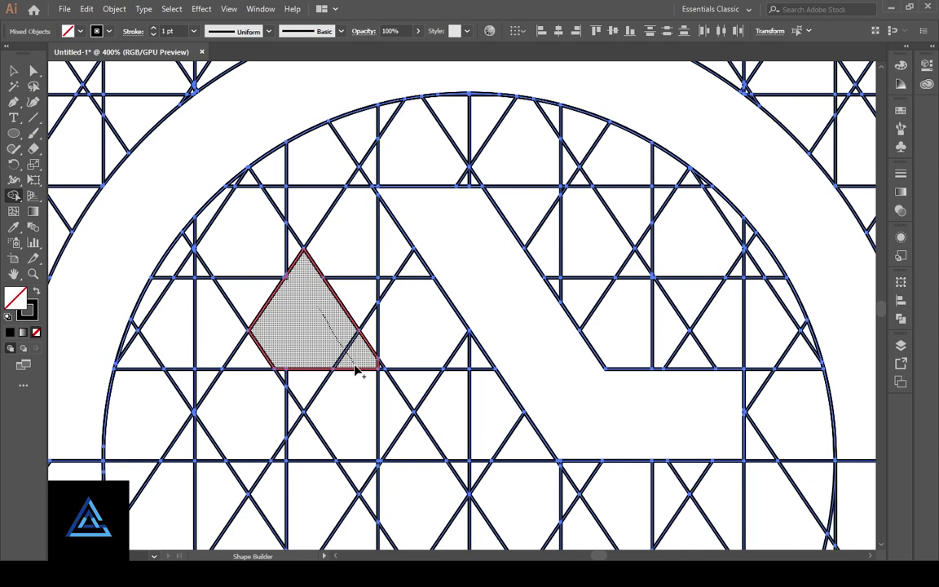
mouse_move(356, 371)
left_mouse_down()
mouse_move(359, 396)
mouse_move(314, 406)
mouse_move(262, 443)
mouse_move(88, 432)
left_mouse_up()
left_click_drag(279, 394, 281, 395)
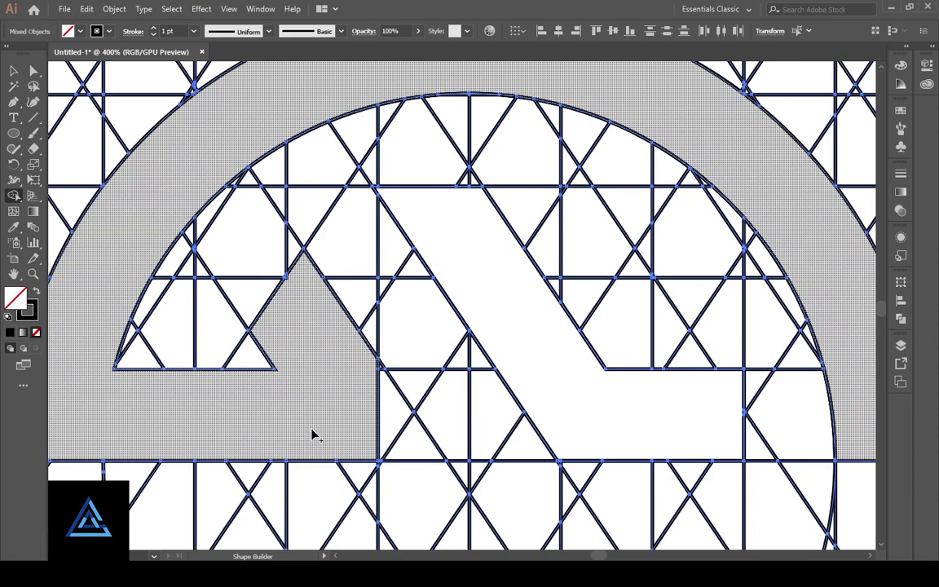
Step: Merge the grid areas above the arch's left side into one diagonal band rising to the upper left
left_click_drag(315, 435, 431, 436)
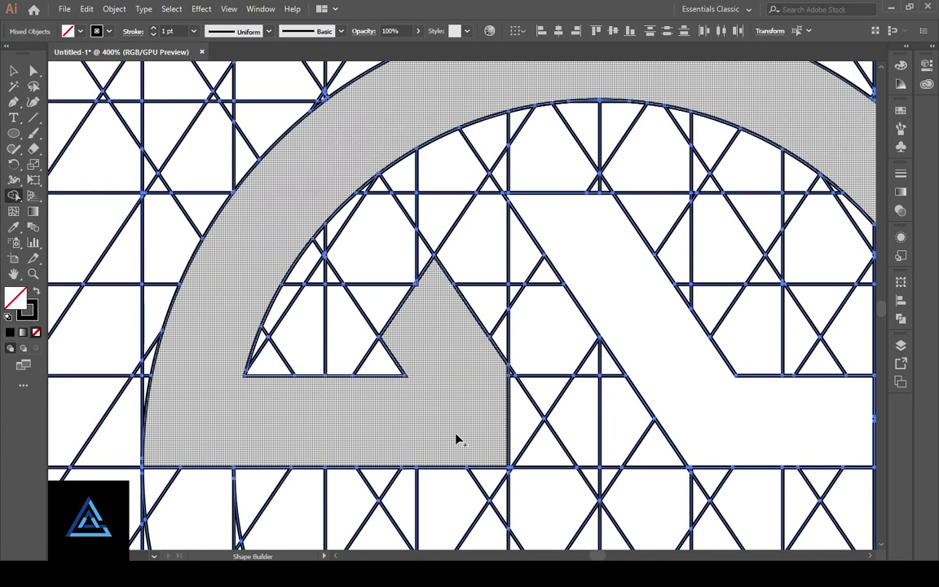
scroll(470, 432, "up", 1)
mouse_move(659, 394)
left_mouse_down()
mouse_move(454, 396)
mouse_move(370, 289)
mouse_move(535, 524)
left_mouse_up()
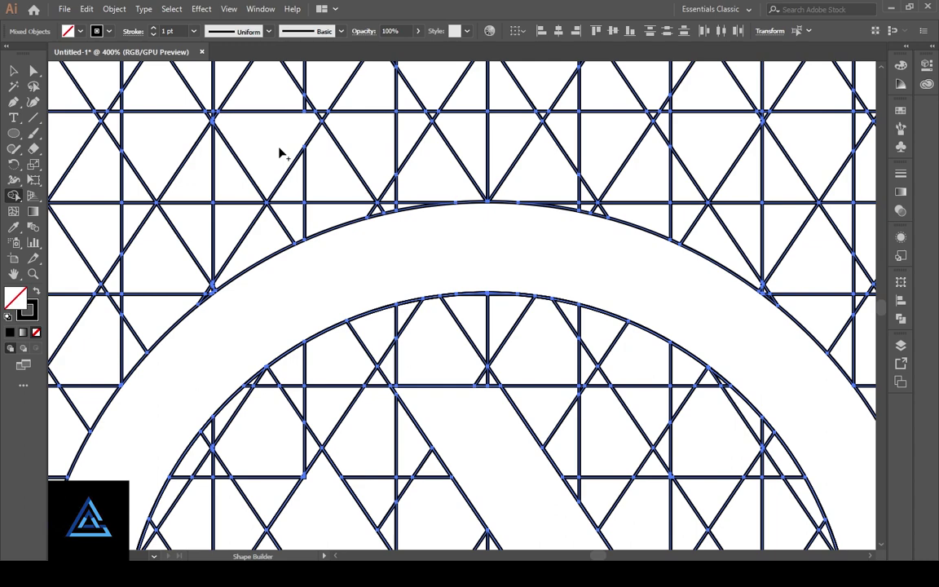
left_click_drag(279, 148, 463, 392)
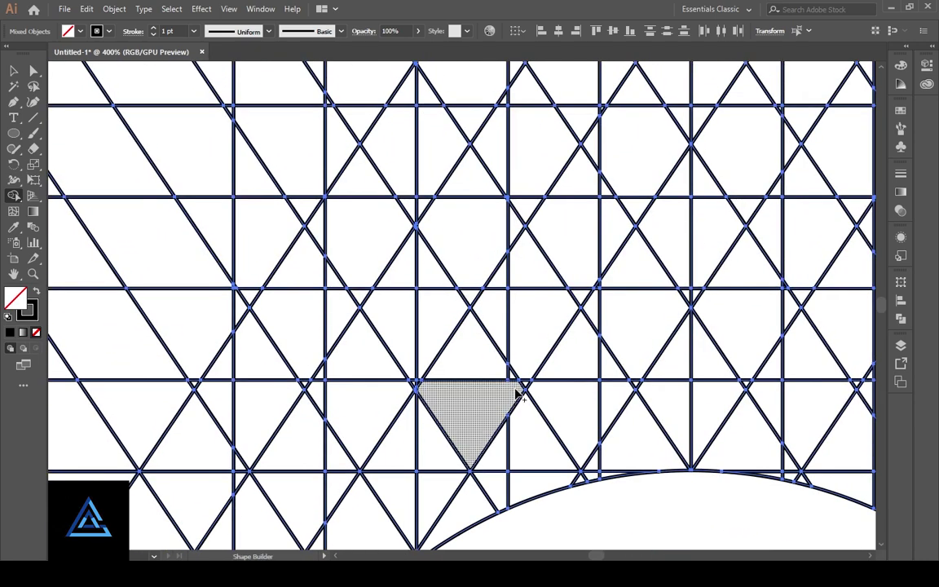
mouse_move(522, 391)
left_mouse_down()
mouse_move(426, 280)
mouse_move(332, 219)
mouse_move(375, 308)
left_mouse_up()
left_click_drag(423, 392, 441, 400)
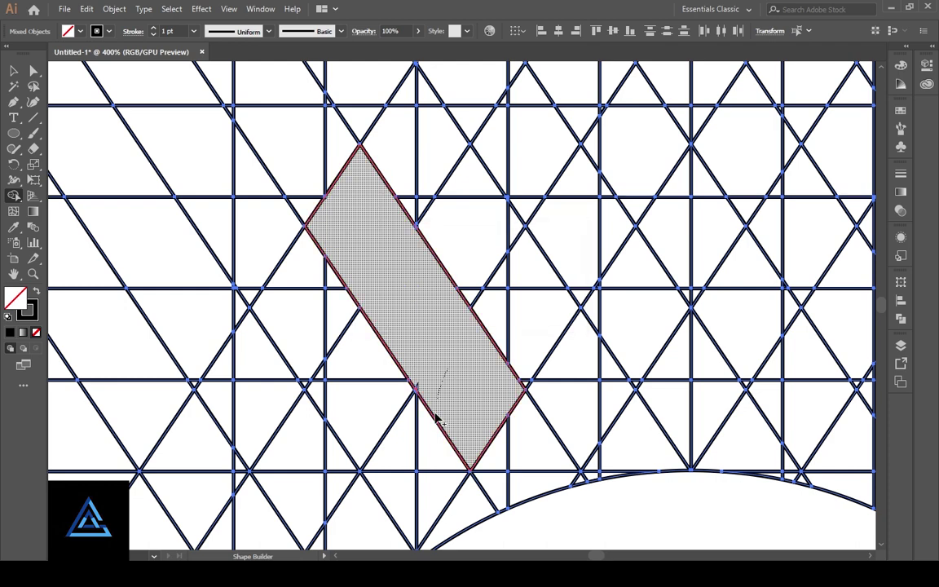
left_click_drag(355, 254, 277, 174)
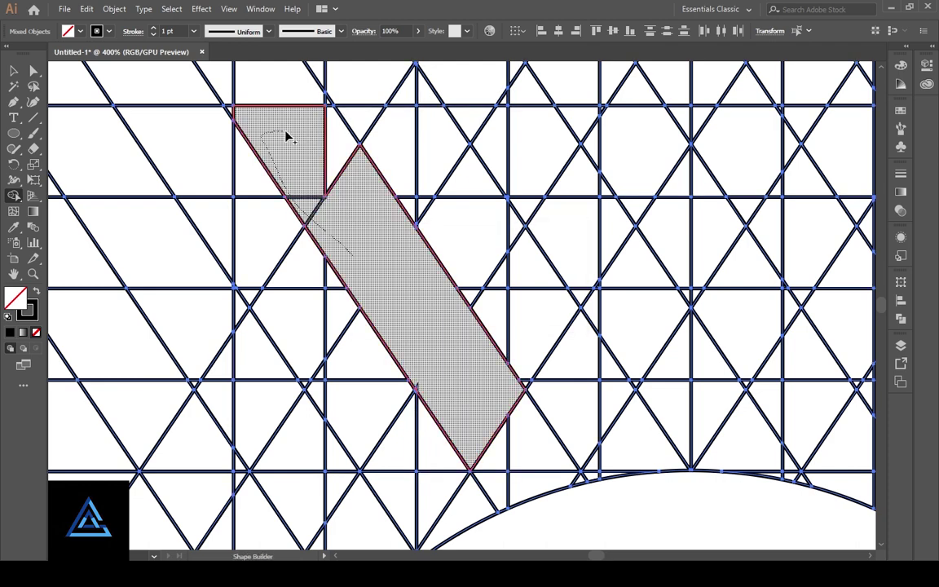
mouse_move(287, 136)
left_mouse_down()
mouse_move(349, 153)
mouse_move(342, 204)
left_mouse_up()
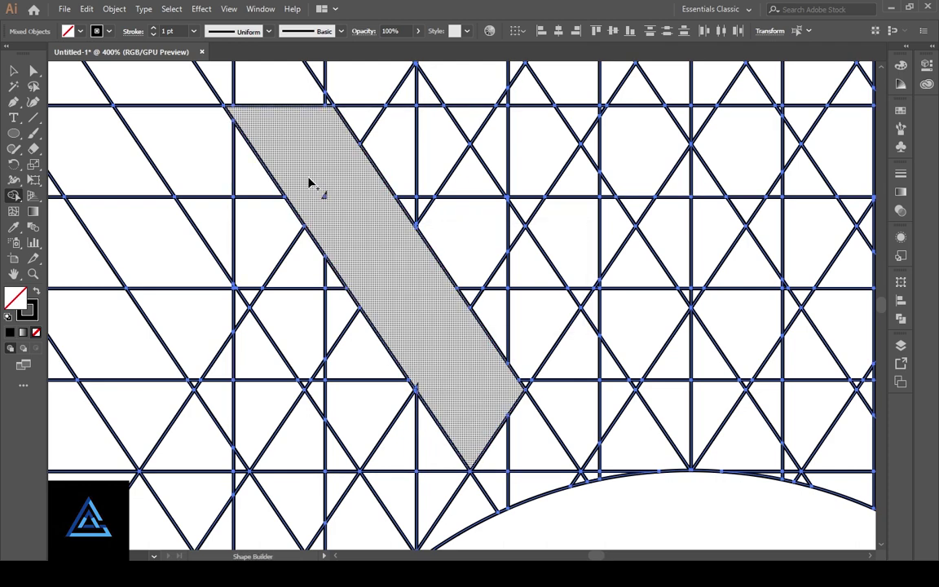
Step: Try to merge a long horizontal bar onto the upper end of the diagonal band, and undo the merge
key("ctrl+minus")
key("ctrl+minus")
key("ctrl+minus")
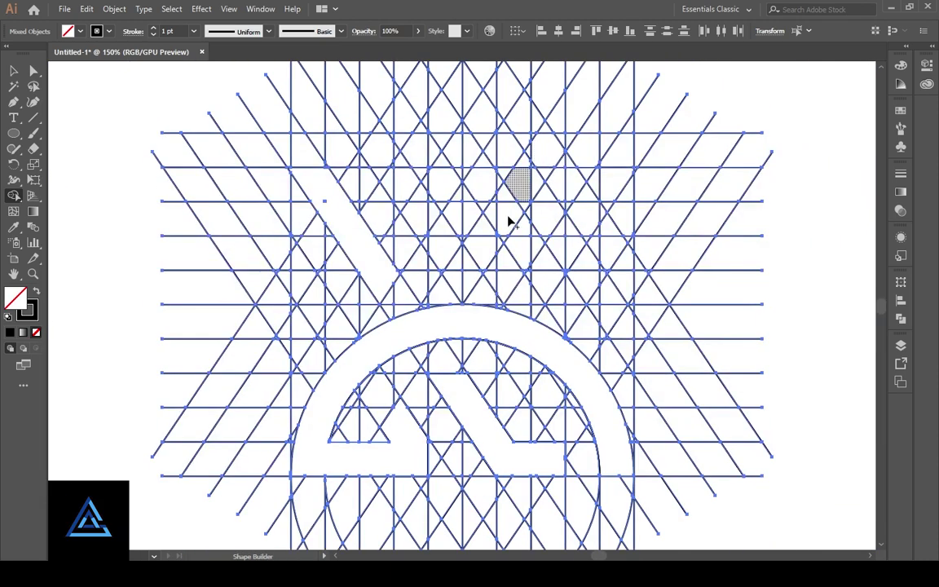
mouse_move(292, 161)
left_mouse_down()
mouse_move(406, 163)
mouse_move(515, 161)
mouse_move(487, 142)
left_mouse_up()
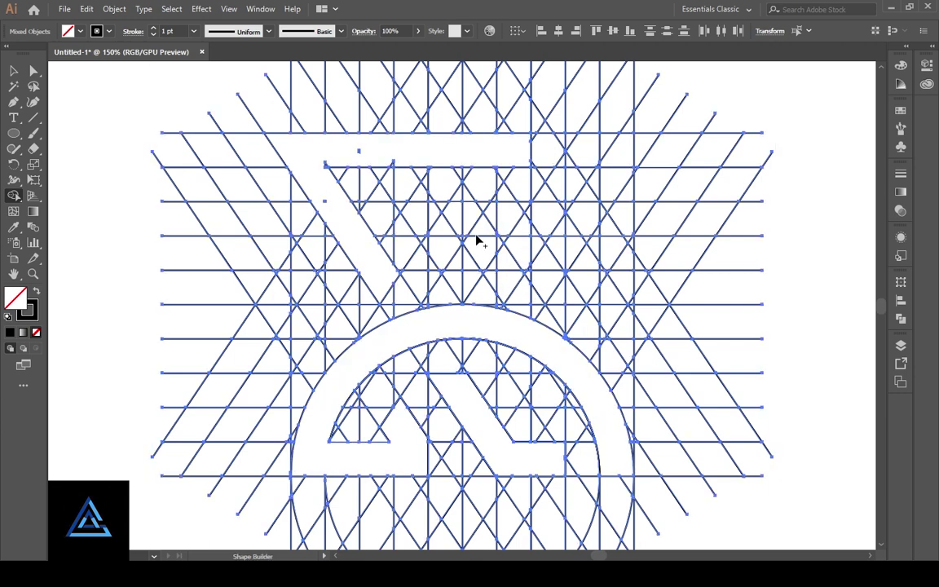
key("ctrl+z")
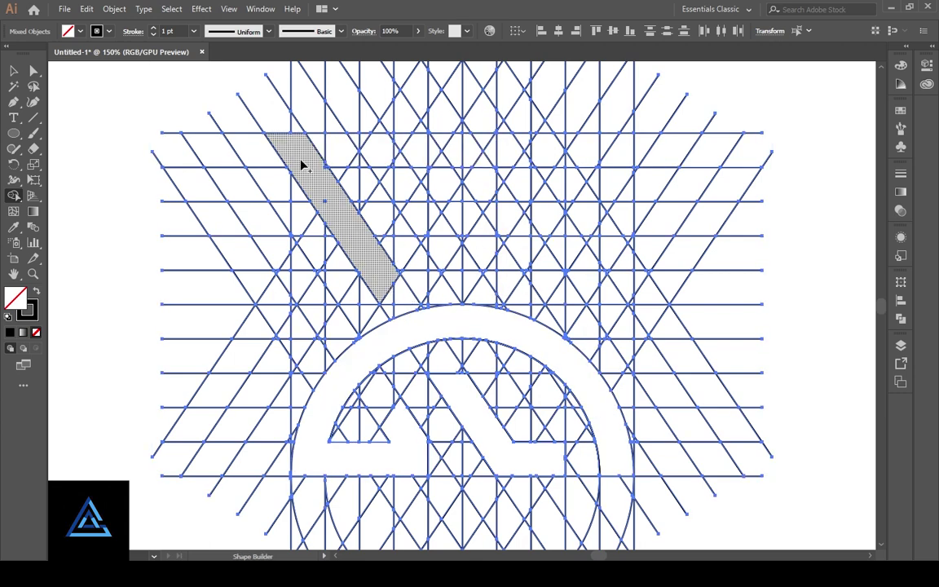
Step: Merge a shorter horizontal bar and a second parallel diagonal band with the first band into an open-bottomed slanted frame
mouse_move(290, 147)
left_mouse_down()
mouse_move(438, 161)
mouse_move(342, 159)
mouse_move(437, 176)
mouse_move(514, 280)
mouse_move(457, 231)
mouse_move(425, 177)
left_mouse_up()
left_click_drag(505, 259, 463, 188)
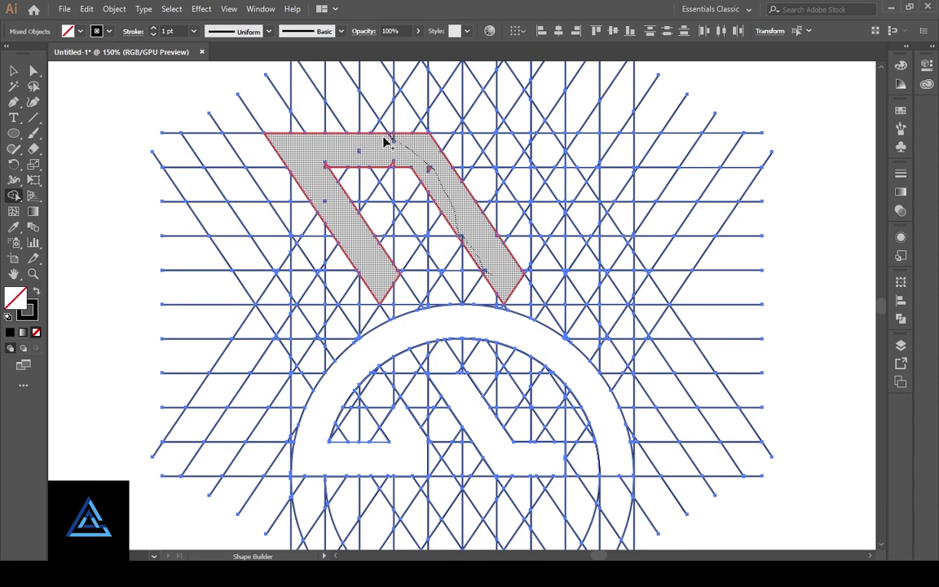
left_click_drag(386, 143, 386, 142)
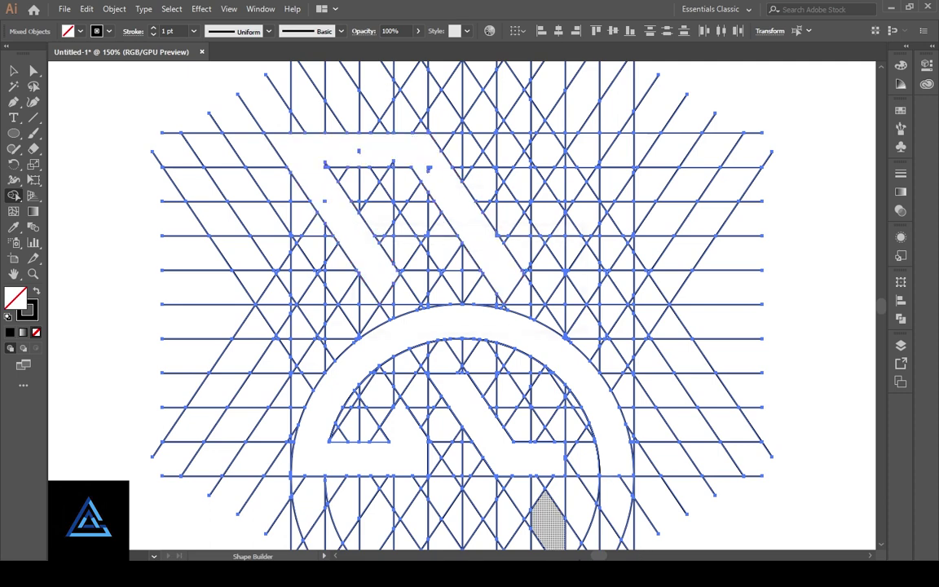
Step: Swap fill and stroke, and fill the arch, the inner diagonal shape and the slanted frame with black
mouse_move(310, 464)
left_mouse_down()
mouse_move(594, 394)
mouse_move(629, 456)
left_mouse_up()
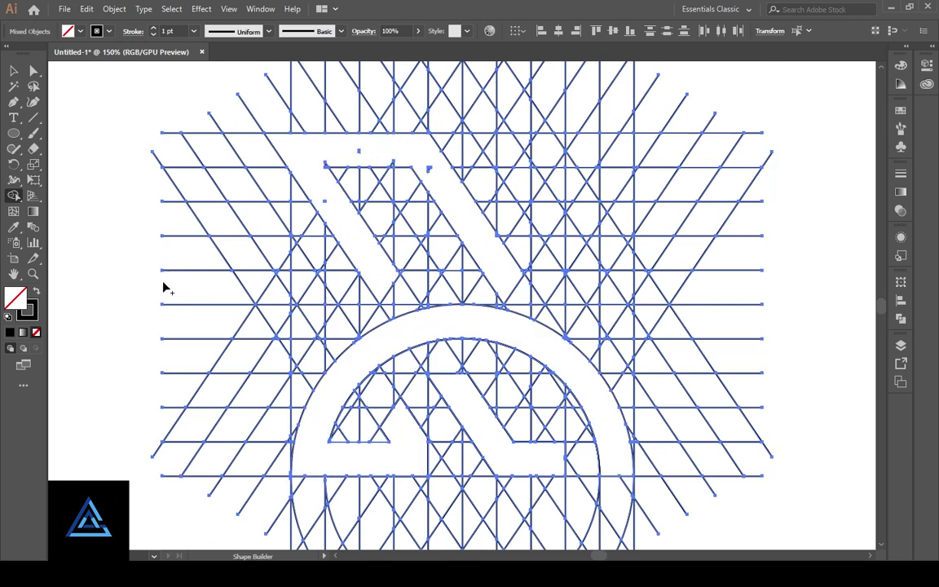
left_click(37, 291)
left_click(336, 396)
left_click(489, 434)
left_click(373, 272)
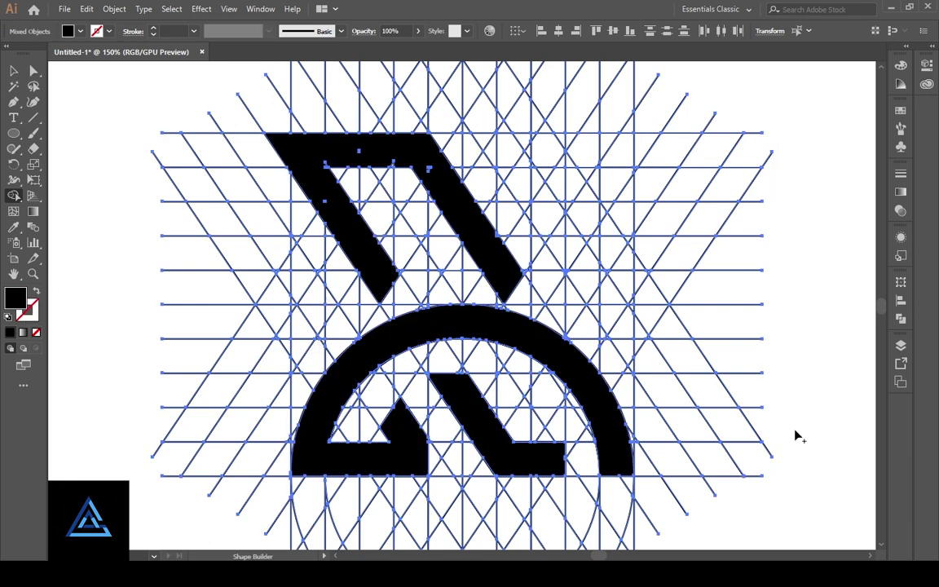
Step: Merge the triangle at the left band's lower end into the slanted frame to give the band a flat base
key("v")
key("ctrl+plus")
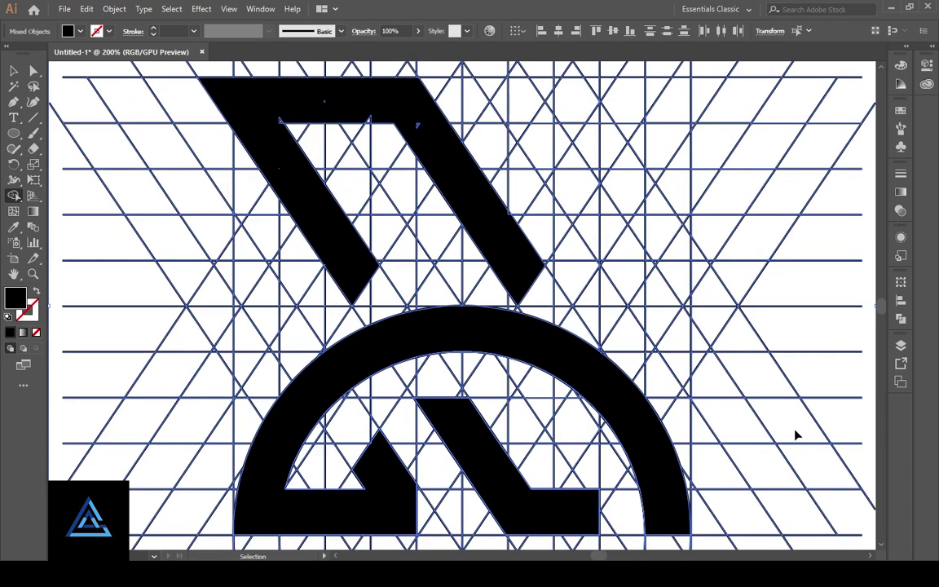
key("ctrl+plus")
key("ctrl+plus")
key("ctrl+plus")
key("space")
left_click_drag(595, 529, 733, 449)
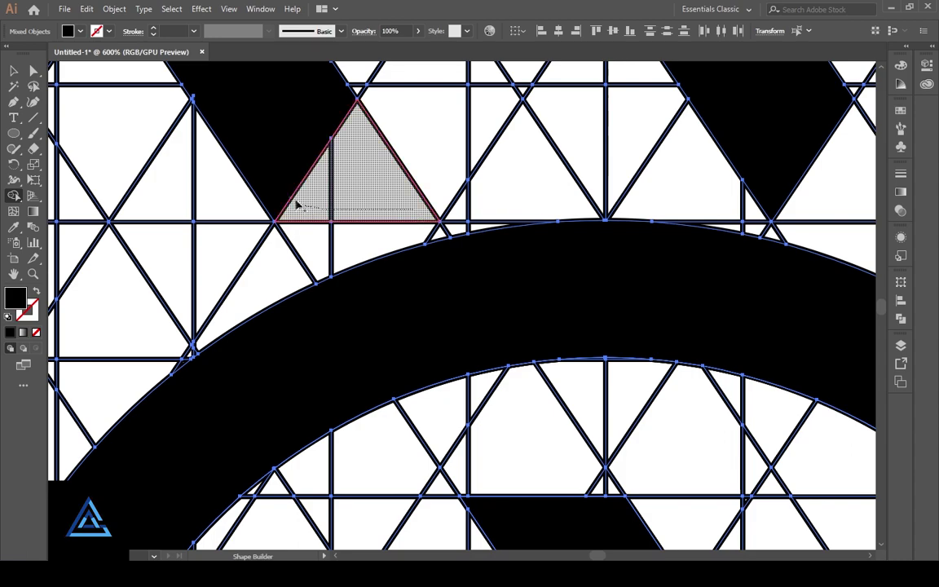
left_click(297, 204)
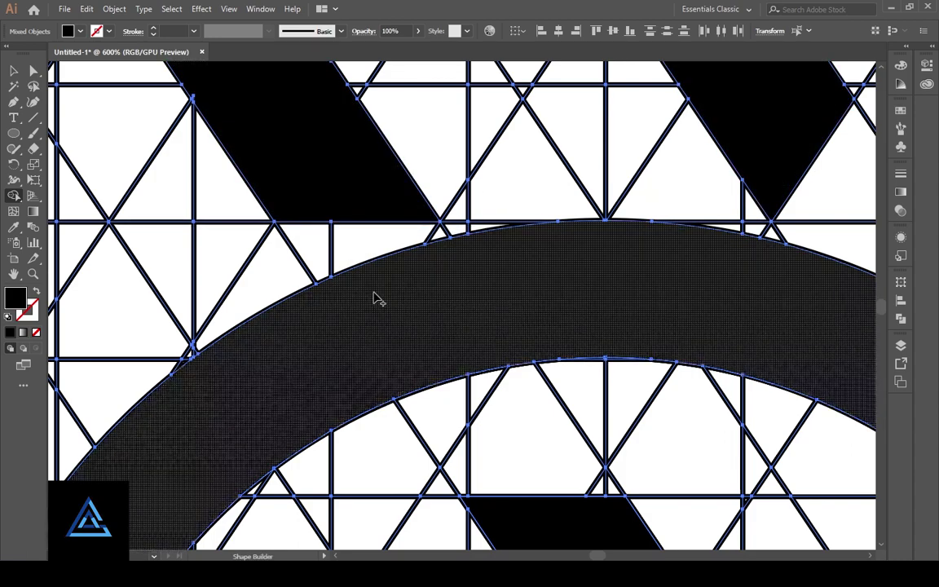
Step: Merge the triangle at the right band's lower end into the slanted frame to give it a matching flat base
left_click(375, 298)
scroll(628, 402, "down", 3)
scroll(630, 406, "up", 2)
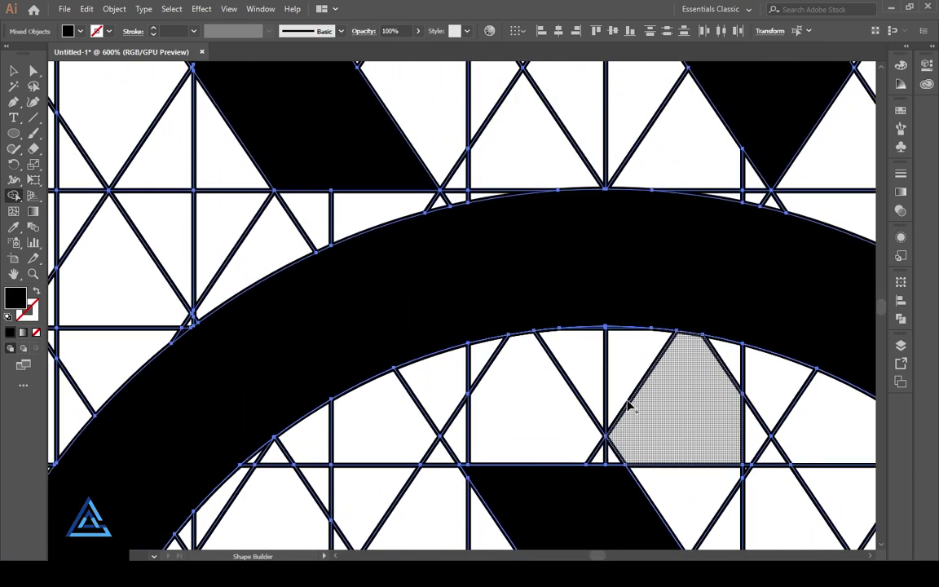
scroll(628, 403, "up", 3)
left_click_drag(794, 326, 446, 263)
mouse_move(444, 307)
left_mouse_down()
mouse_move(453, 261)
mouse_move(471, 277)
left_mouse_up()
Step: Merge the tiny leftover triangles around the slanted frame's horizontal bar into the frame
left_click_drag(442, 212, 726, 374)
left_click_drag(510, 76, 643, 259)
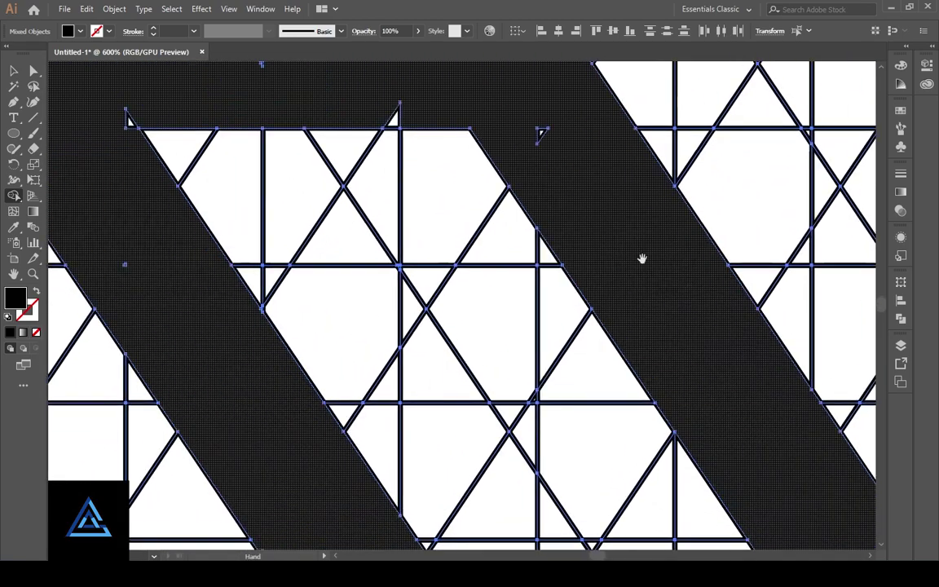
left_click_drag(453, 123, 395, 120)
left_click_drag(303, 105, 451, 193)
left_click_drag(312, 185, 277, 211)
mouse_move(235, 172)
left_mouse_down()
mouse_move(373, 193)
mouse_move(280, 106)
left_mouse_up()
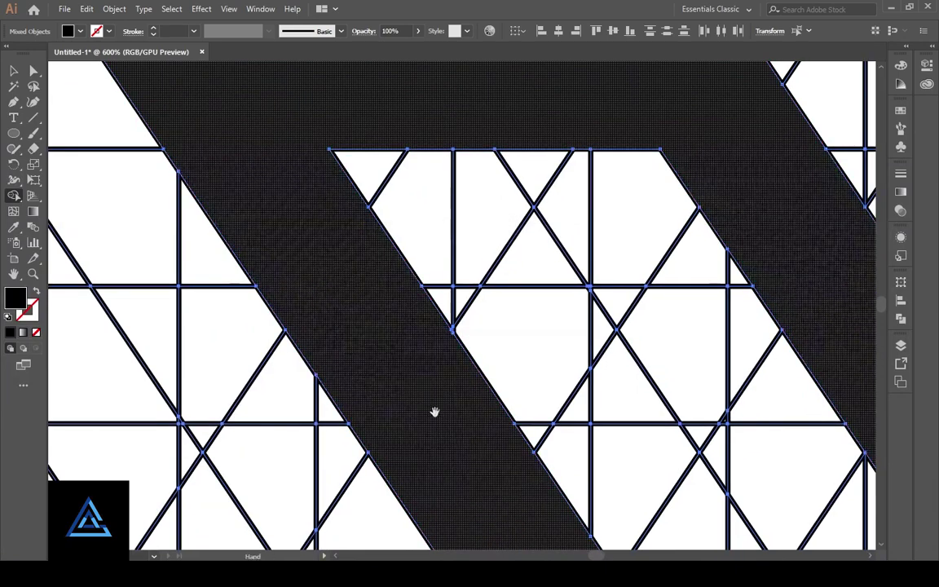
Step: Merge the small sliver on the outer edge of the frame's left band into the frame
left_click_drag(434, 411, 419, 263)
key("ctrl+plus")
key("ctrl+plus")
left_click_drag(299, 280, 930, 363)
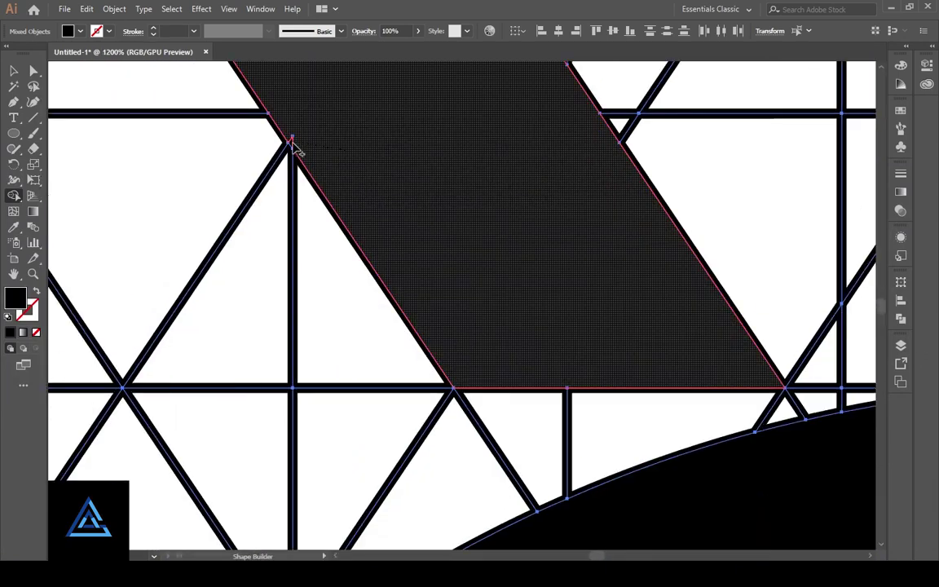
left_click_drag(293, 140, 297, 150)
Step: Examine the slanted frame's outline along both bands and the horizontal bar for leftover slivers
left_click_drag(497, 204, 709, 498)
left_click_drag(424, 138, 699, 456)
left_click_drag(477, 96, 536, 543)
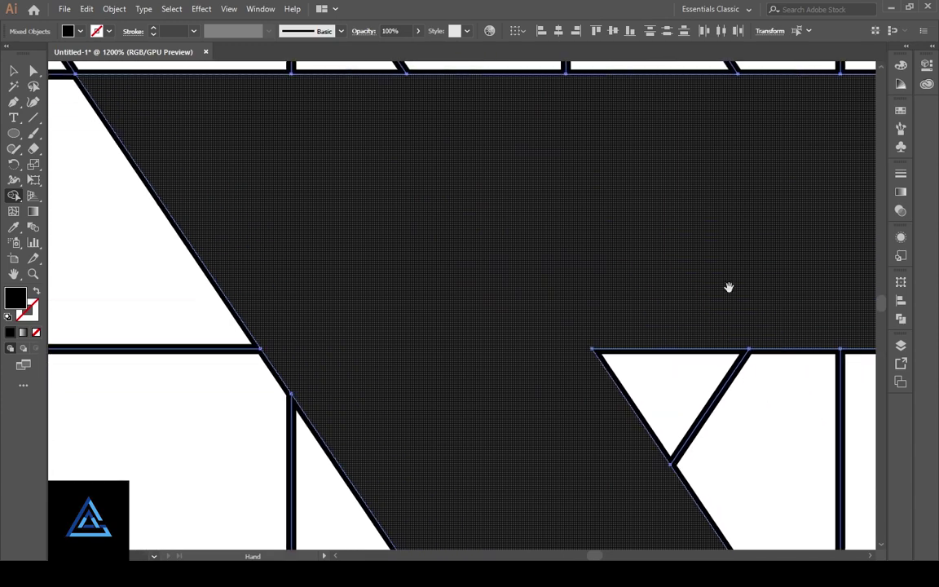
left_click_drag(758, 285, 204, 286)
left_click_drag(814, 280, 548, 305)
left_click_drag(660, 413, 482, 146)
left_click_drag(757, 516, 473, 91)
left_click_drag(731, 529, 460, 134)
key("ctrl+minus")
key("ctrl+minus")
key("ctrl+minus")
key("ctrl+minus")
key("ctrl+minus")
key("ctrl+minus")
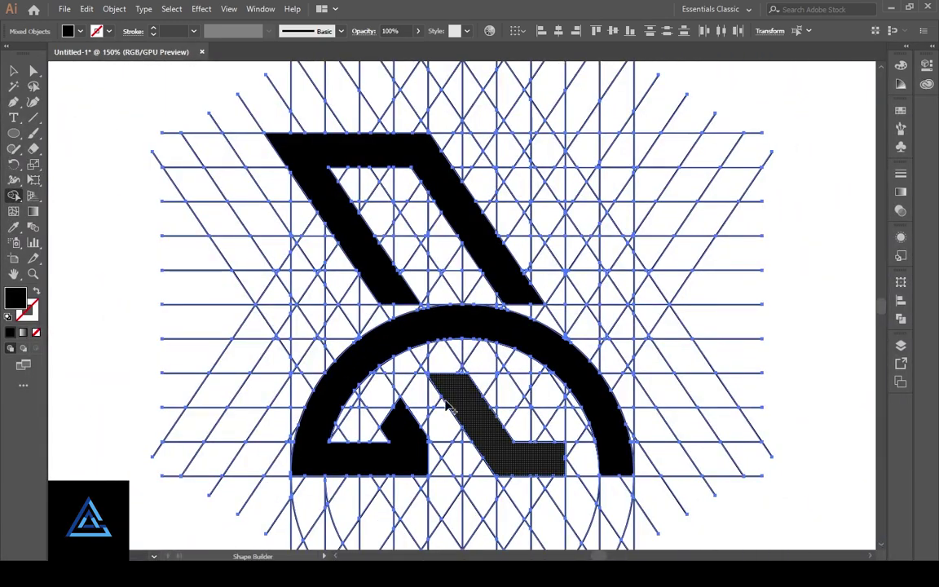
Step: Try to extend the pointed band of the arch's left leg up toward the arch's inner edge, and undo it
left_click(388, 404)
key("ctrl+plus")
key("ctrl+plus")
key("ctrl+plus")
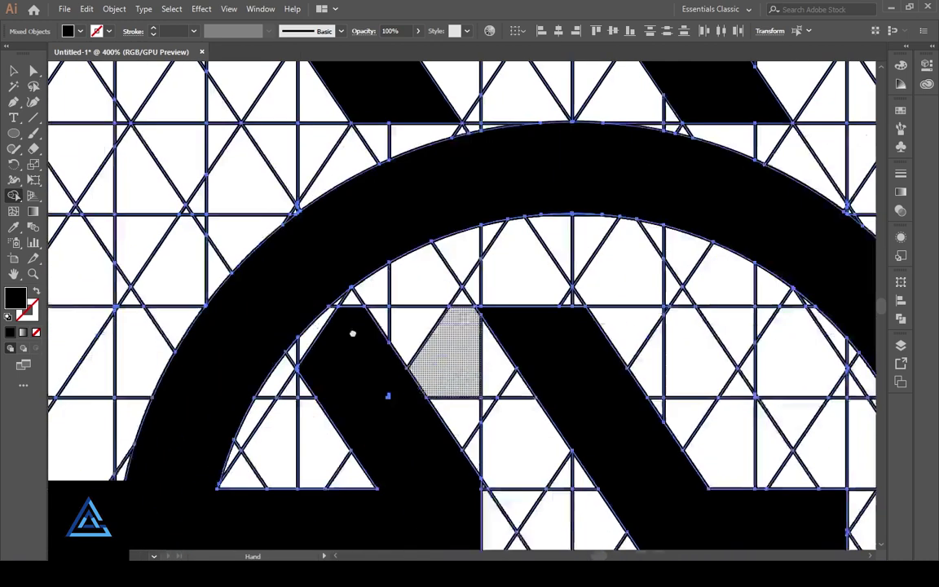
left_click_drag(352, 334, 446, 242)
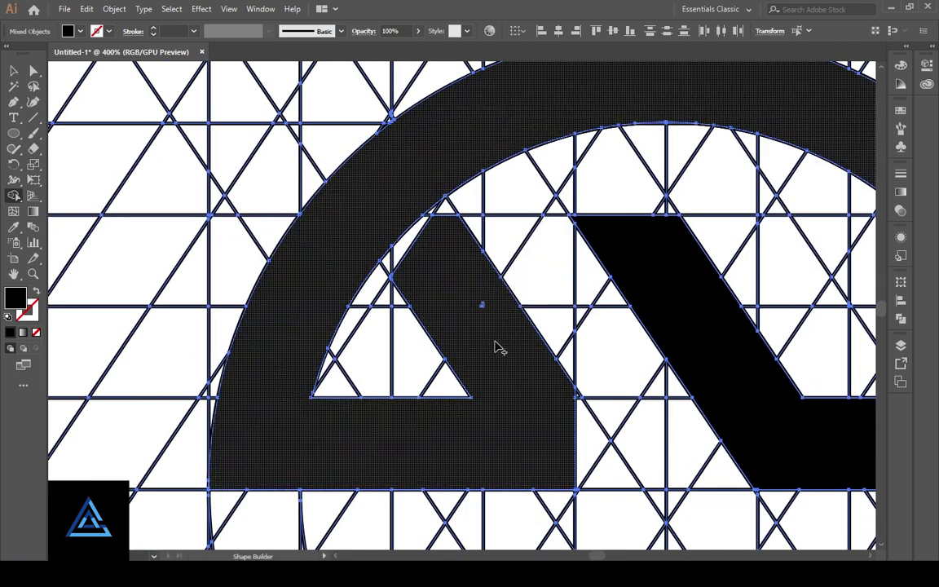
key("ctrl+z")
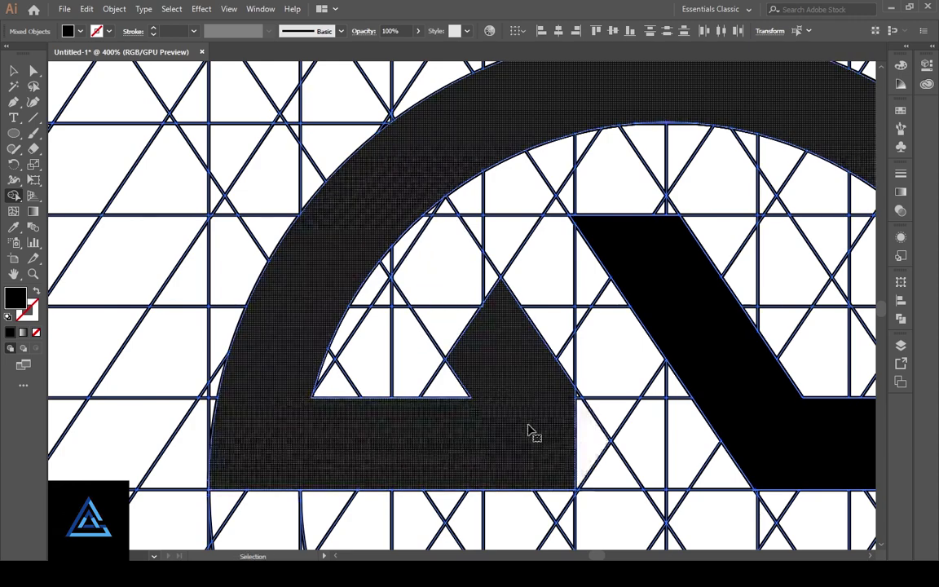
Step: Examine the pointed tip of the arch's left leg for leftover slivers
key("ctrl+plus")
key("ctrl+plus")
key("ctrl+plus")
key("ctrl+plus")
left_click_drag(343, 481, 733, 123)
left_click_drag(350, 522, 538, 106)
left_click_drag(417, 461, 432, 212)
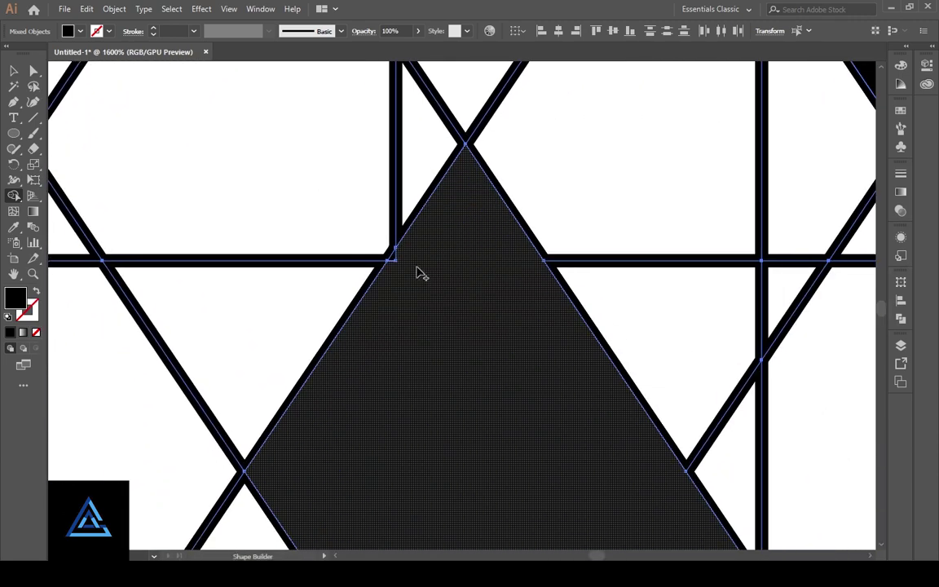
key("ctrl+minus")
key("ctrl+minus")
key("ctrl+minus")
key("ctrl+minus")
key("ctrl+minus")
key("ctrl+minus")
key("ctrl+minus")
key("ctrl+minus")
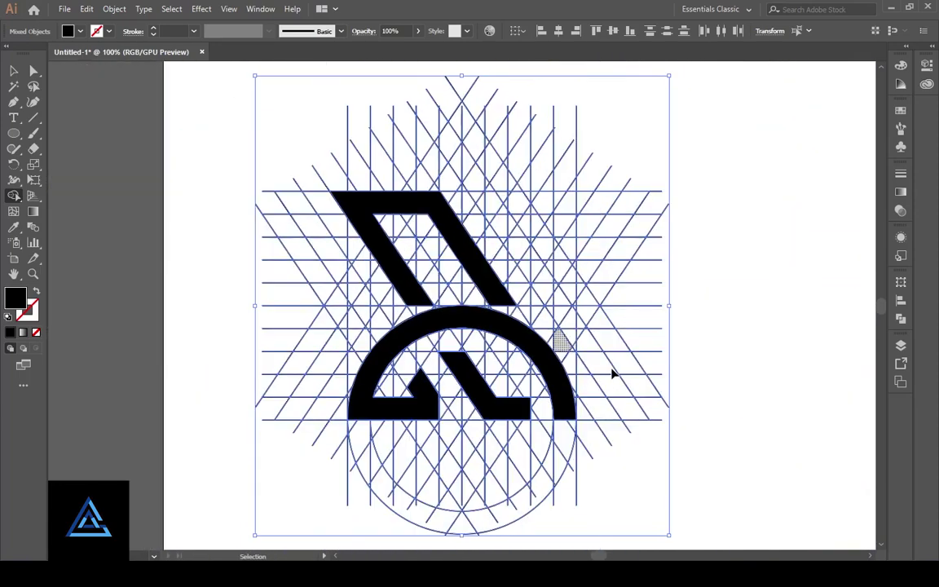
key("ctrl+minus")
Step: Cut the black shapes, delete the remaining grid lines and circles, and paste the shapes back in place in front
left_click(14, 71)
left_click(613, 320)
key("ctrl+plus")
key("ctrl+plus")
left_click(611, 435)
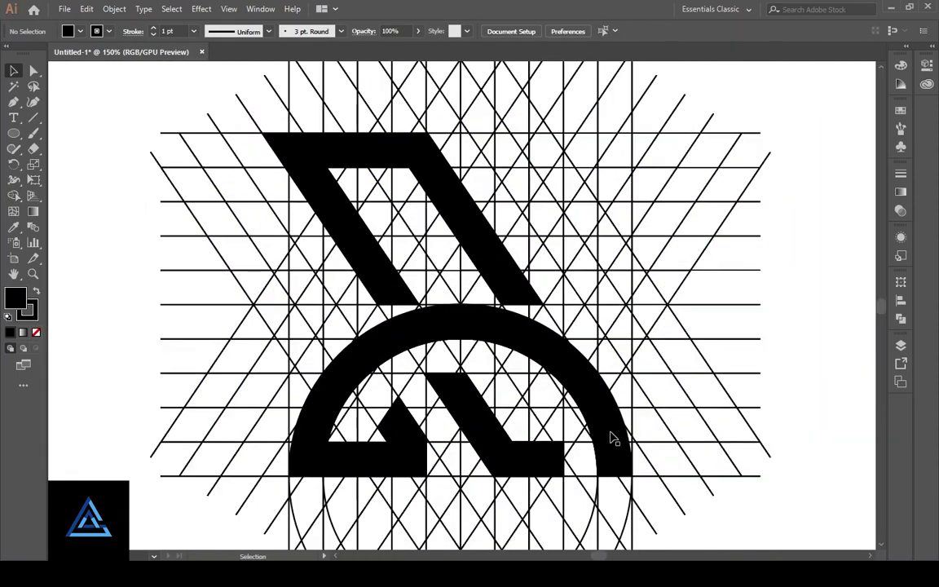
left_click(489, 453)
left_click(380, 465, "shift")
left_click(378, 284, "shift")
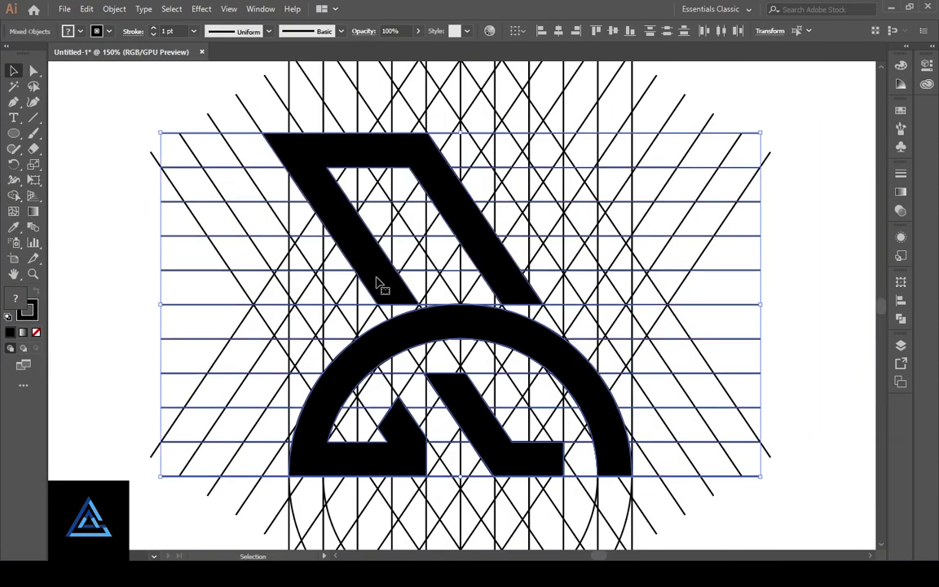
key("ctrl+x")
key("ctrl+minus")
key("ctrl+minus")
key("ctrl+minus")
left_click_drag(338, 186, 608, 416)
key("Delete")
key("ctrl+f")
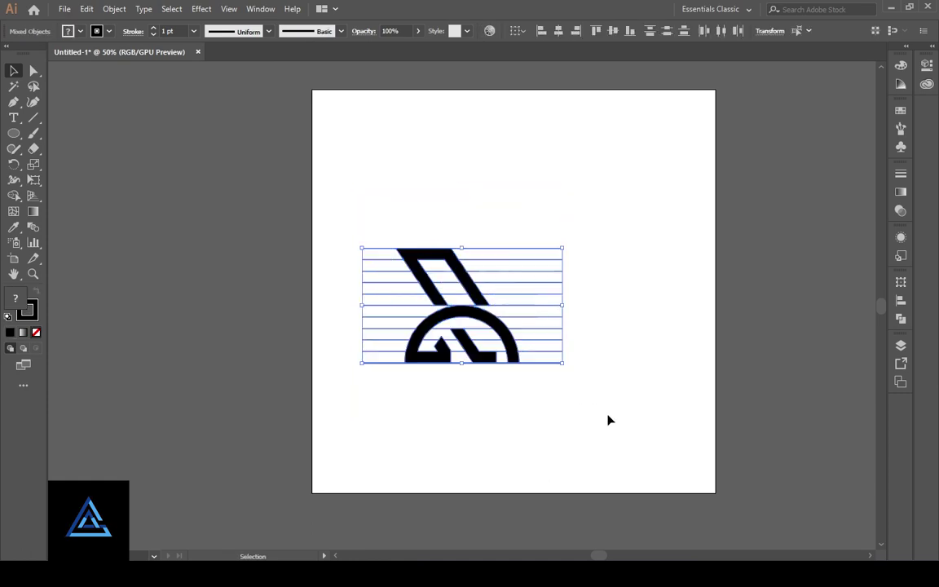
Step: Try to separate the black shapes from the horizontal lines by cutting the artwork and pasting it in front
left_click(578, 248)
left_click_drag(575, 221, 553, 396)
key("ctrl+x")
key("ctrl+plus")
key("ctrl+plus")
key("ctrl+plus")
key("ctrl+f")
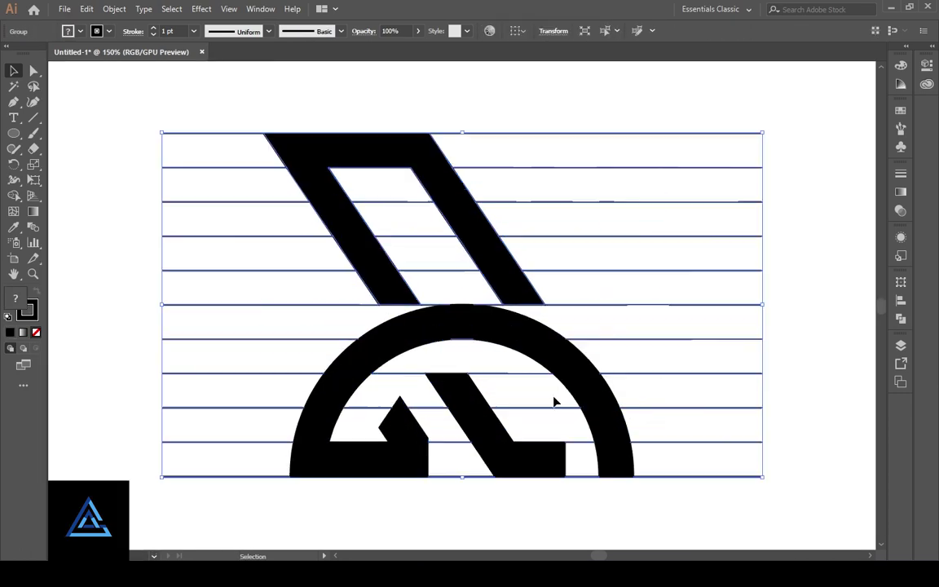
Step: Cut only the black shapes out of the group, delete the remaining horizontal lines, and paste the shapes back in front
left_click(552, 279)
left_click(530, 294)
left_click(477, 430, "shift")
key("ctrl+x")
key("ctrl+minus")
key("ctrl+minus")
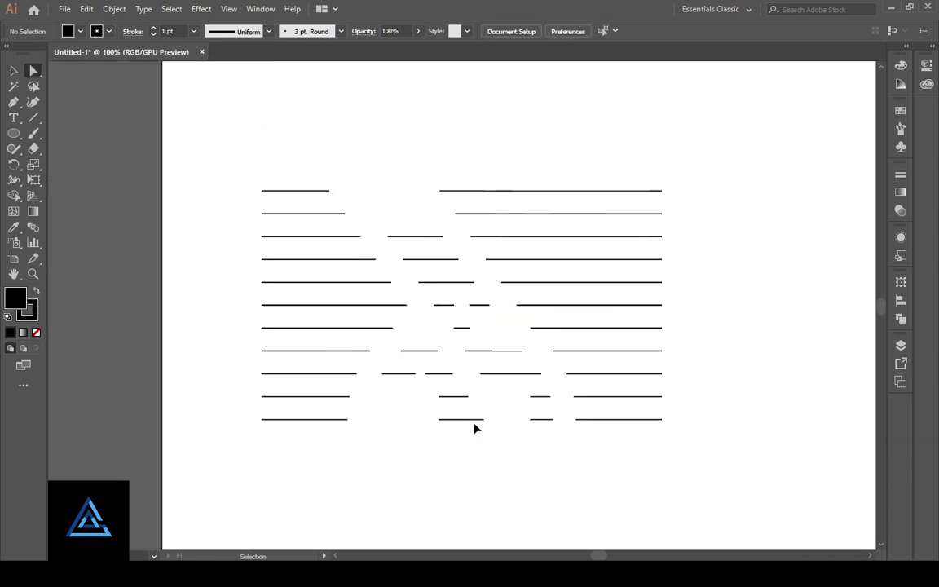
left_click(14, 71)
left_click_drag(308, 184, 638, 439)
key("Delete")
key("ctrl+f")
left_click(636, 436)
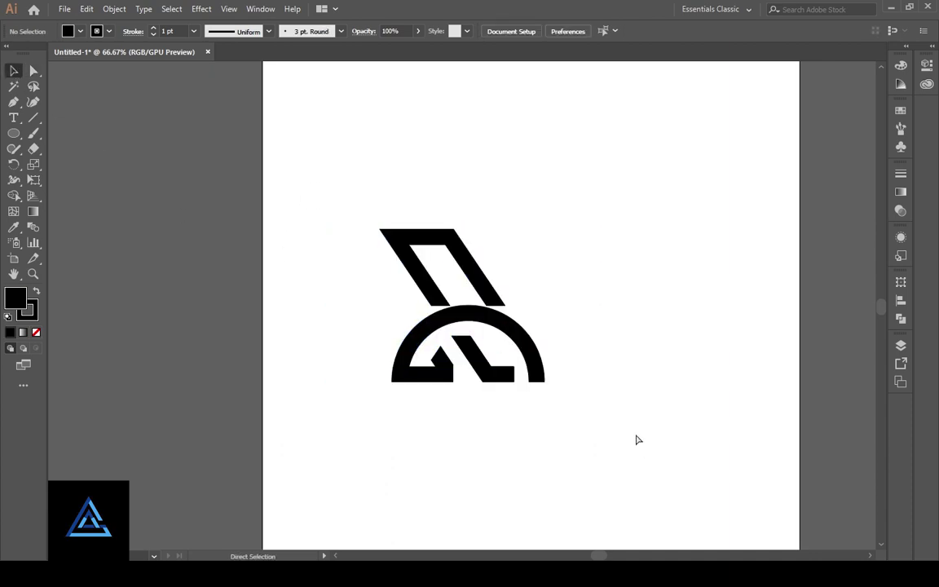
Step: Draw an unfilled, black-outlined circle about 244 px in diameter and place it over the arch
key("ctrl+plus")
key("ctrl+plus")
key("ctrl+plus")
left_click_drag(581, 456, 584, 355)
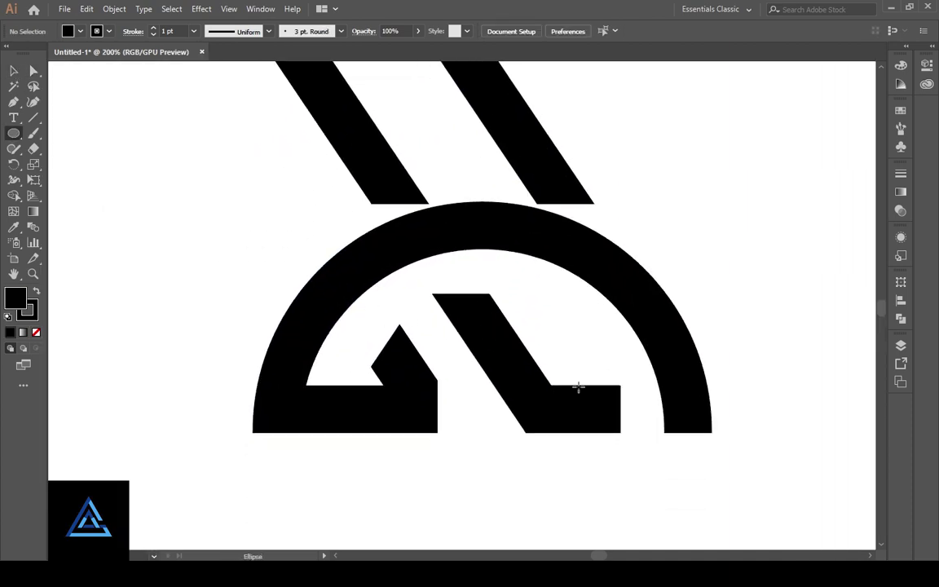
left_click_drag(515, 530, 475, 514)
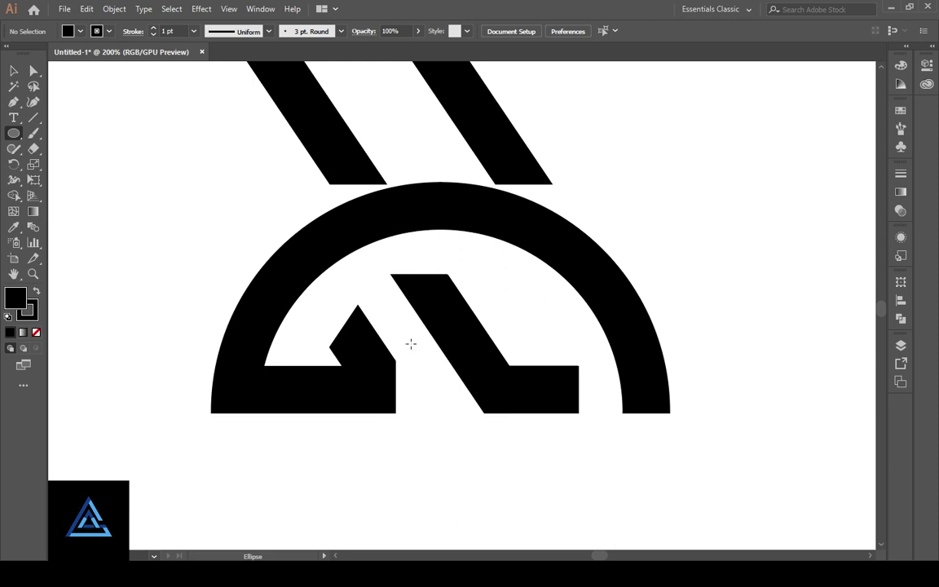
left_click_drag(509, 394, 73, 140)
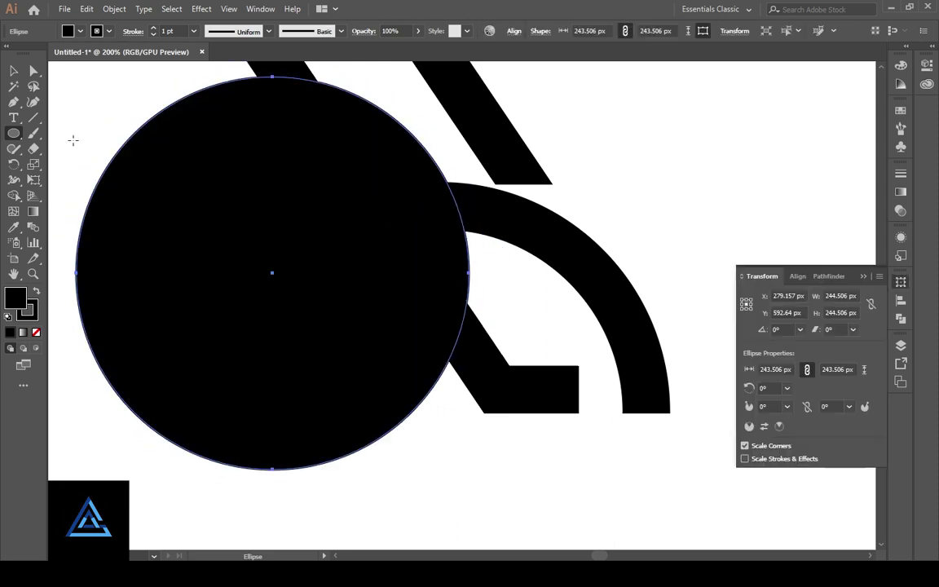
key("v")
left_click_drag(247, 289, 387, 405)
left_click(37, 334)
left_click(449, 430)
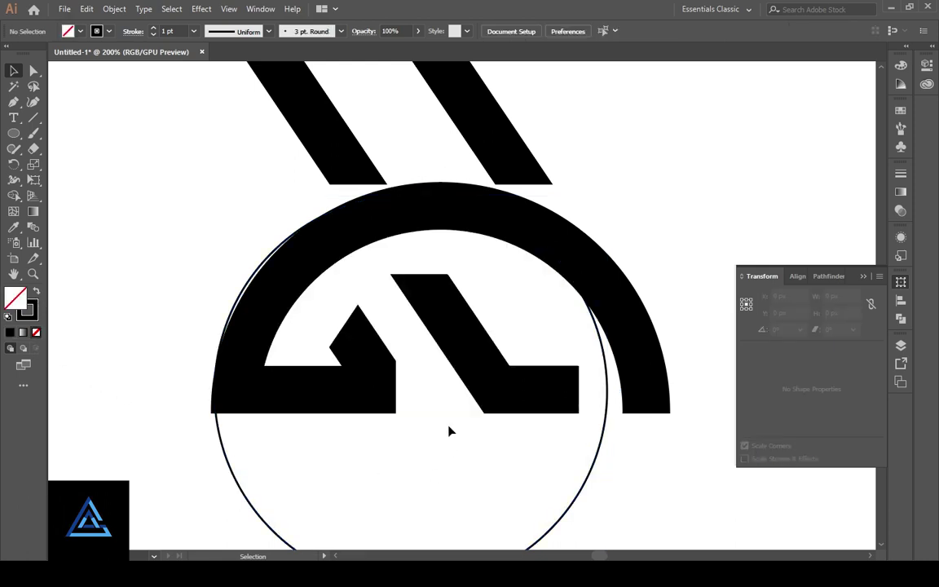
Step: Nudge the circle down and left until its centre is about level with the arch's base line
left_click(590, 471)
key("Down")
key("Down")
key("Down")
key("Down")
key("Down")
key("Down")
key("Down")
key("Down")
key("Down")
key("Down")
key("Down")
key("Down")
key("Left")
key("Left")
key("Left")
key("Left")
key("Left")
key("Left")
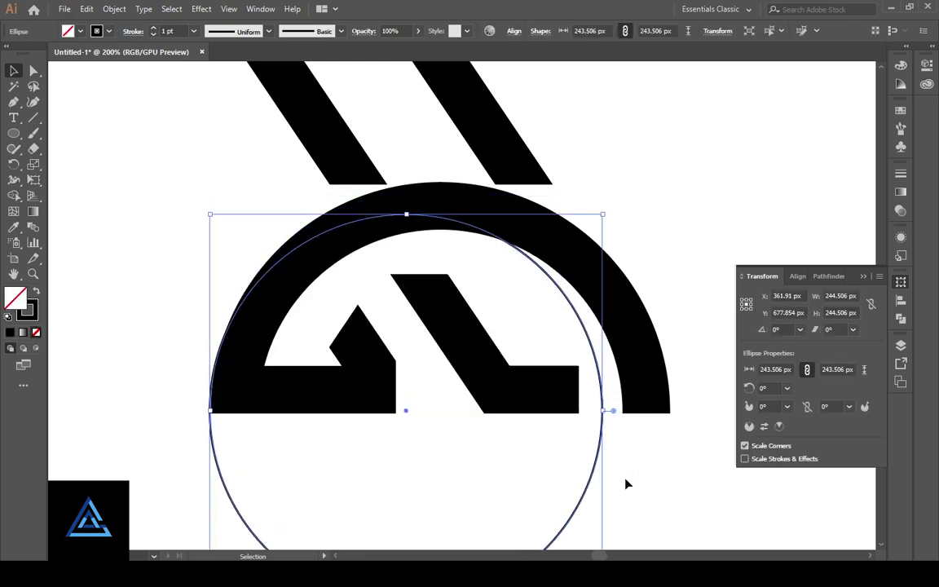
Step: Move the circle so its leftmost point snaps to the lower-left corner of the arch
key("ctrl+=")
key("ctrl+=")
key("ctrl+=")
left_click_drag(349, 422, 590, 452)
left_click(865, 277)
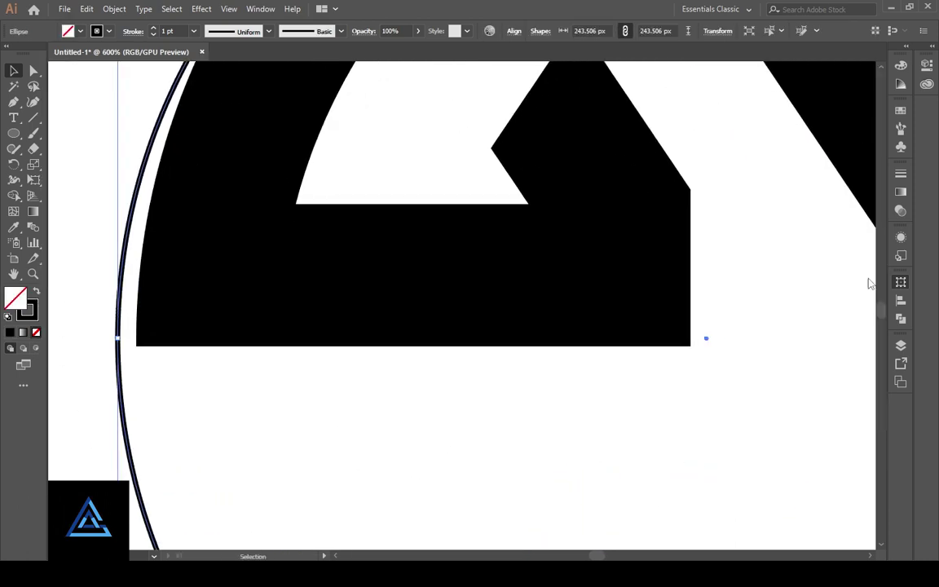
left_click_drag(707, 342, 724, 349)
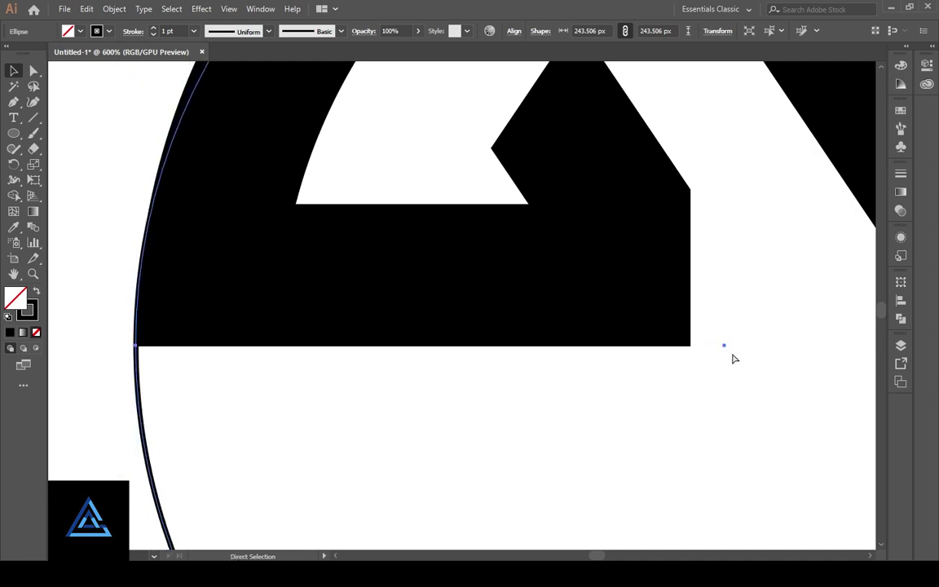
Step: Scale the circle up proportionally to about 282 px, keeping its left edge at the arch's outer corner
key("ctrl+minus")
key("ctrl+minus")
key("ctrl+minus")
left_click_drag(660, 110, 789, 90)
left_click(805, 375)
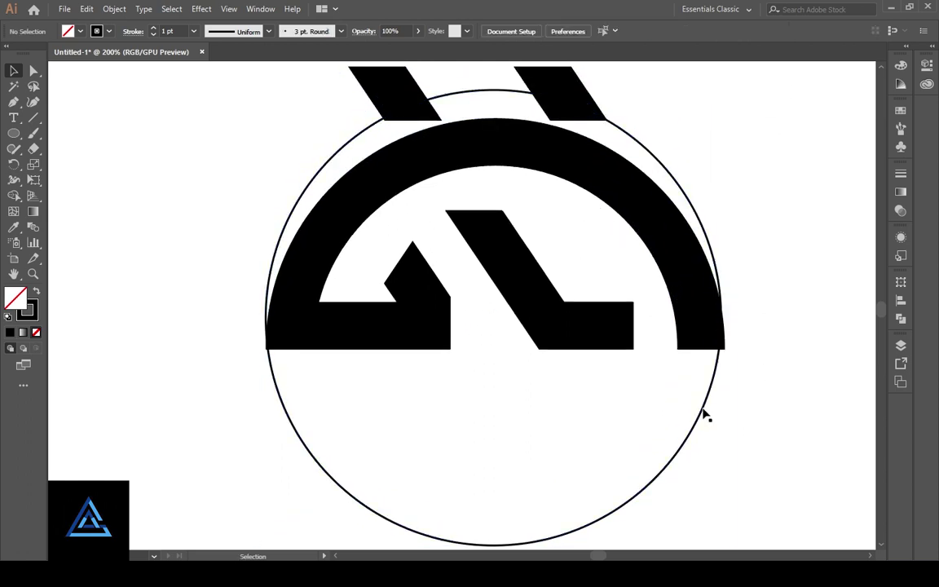
Step: Nudge the enlarged circle down until its centre lies about level with the arch's base line
left_click(704, 409)
key("Down")
key("Down")
key("Down")
key("Down")
key("Down")
key("Down")
key("Down")
key("Down")
key("Down")
key("Down")
key("Down")
key("Down")
key("Down")
key("Down")
key("Down")
key("Down")
key("Down")
key("Down")
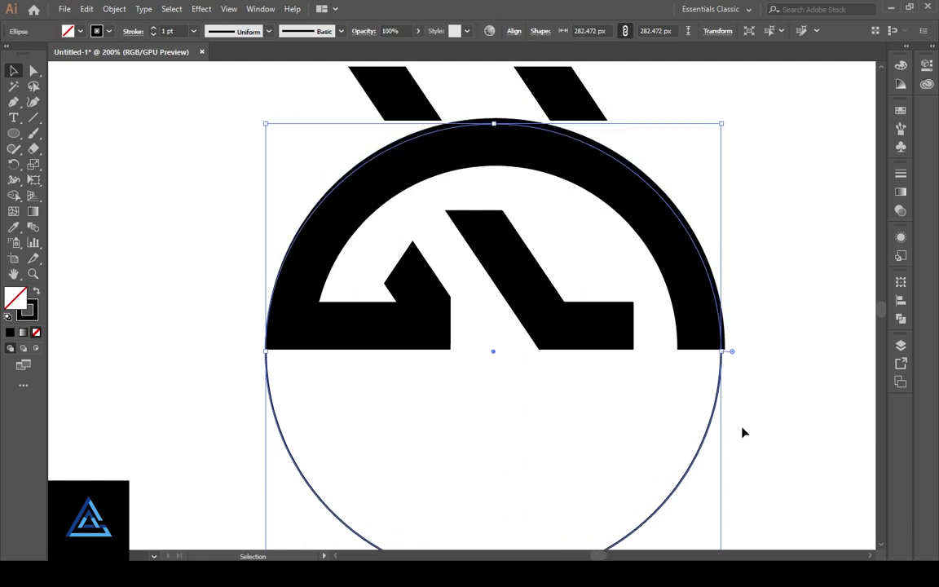
Step: Enlarge the circle to about 285 px and nudge it down so it coincides with the arch's outer edge
left_click_drag(722, 119, 727, 115)
left_click(794, 334)
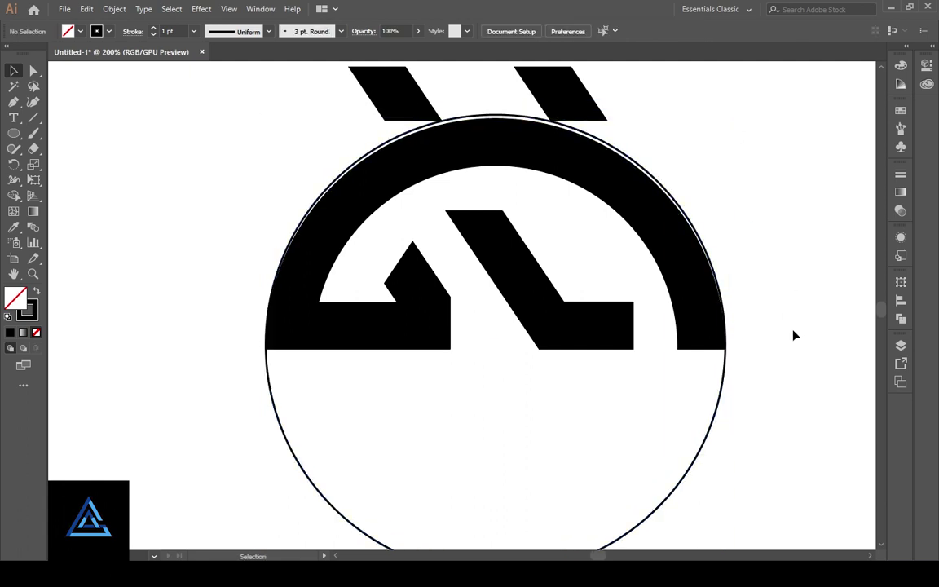
left_click(704, 440)
key("Down")
key("Down")
key("Down")
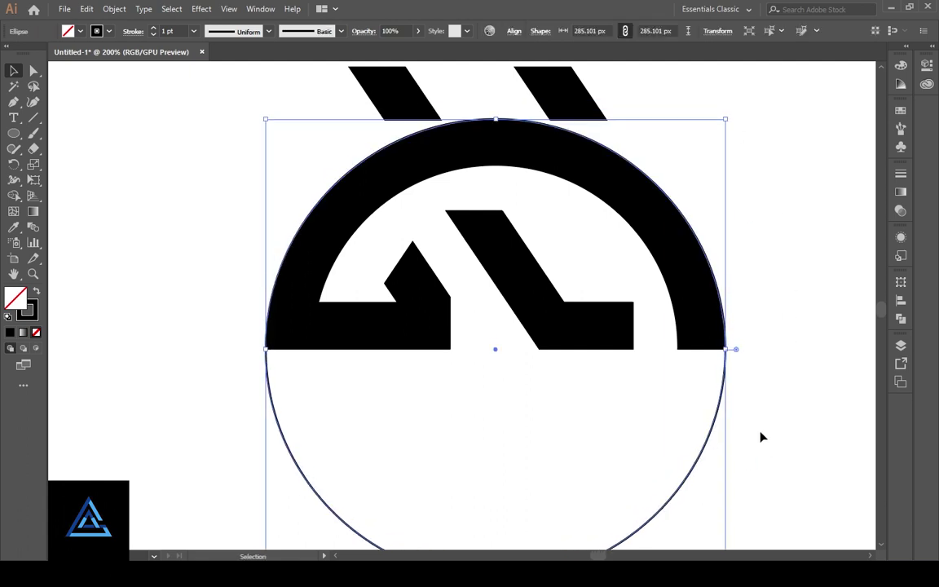
left_click(761, 432)
left_click(711, 430)
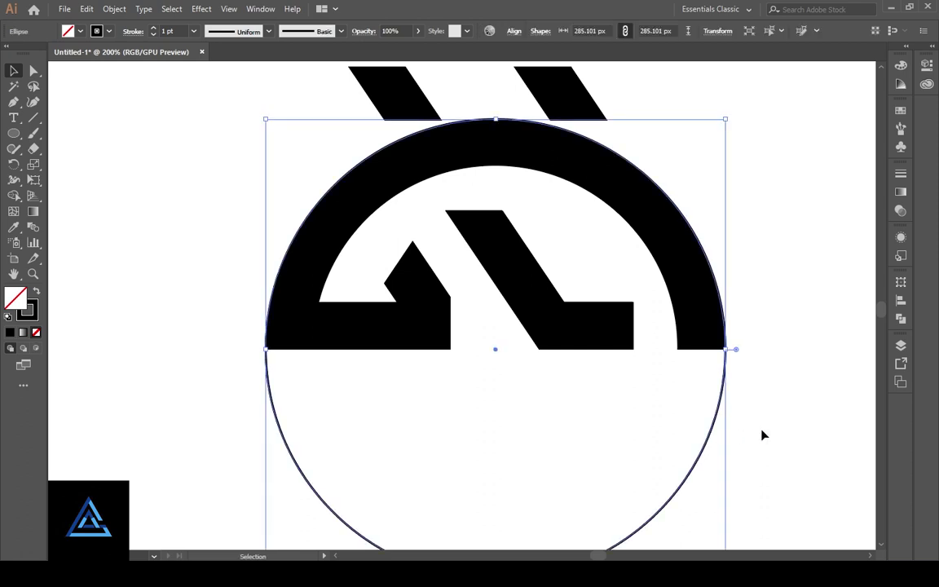
Step: Add a larger concentric circle about 319 px in diameter around the arch's outer circle
key("ctrl+minus")
key("ctrl+minus")
left_click_drag(578, 189, 594, 178)
left_click(654, 249)
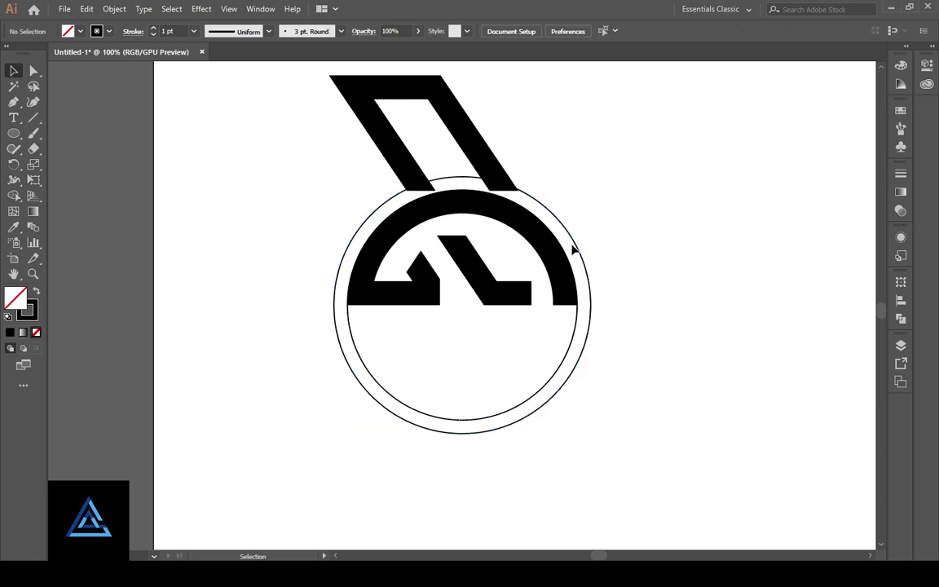
Step: Duplicate the arch's outer circle in place and scale the copy down concentrically to about 197 px, inside the arch
left_click(576, 250)
left_click(572, 339)
key("ctrl+c")
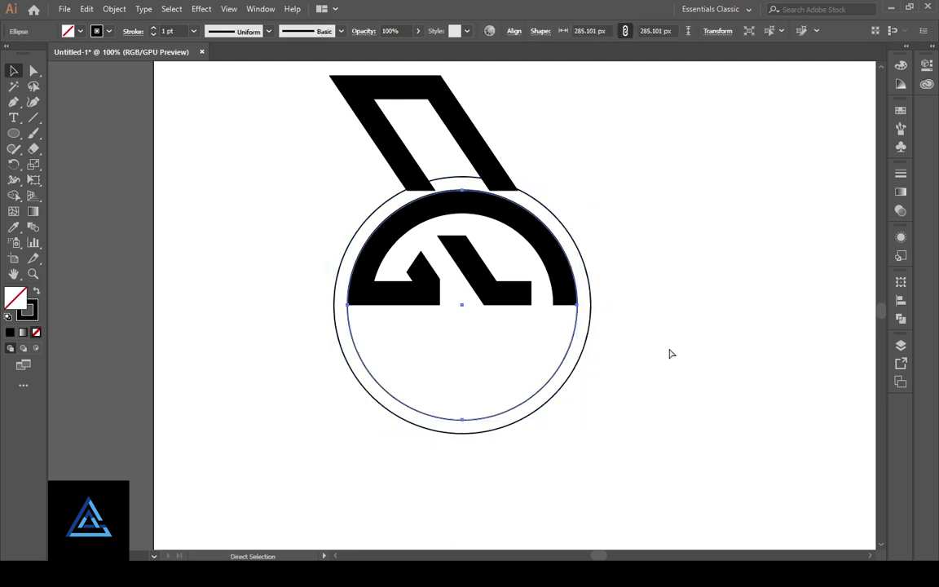
key("ctrl+f")
left_click(671, 349)
left_click(577, 322)
left_click_drag(577, 190, 556, 227)
left_click(666, 267)
Step: Add another concentric copy of the arch's outer circle, scaled down to match the arch's inner edge
key("ctrl+plus")
key("ctrl+plus")
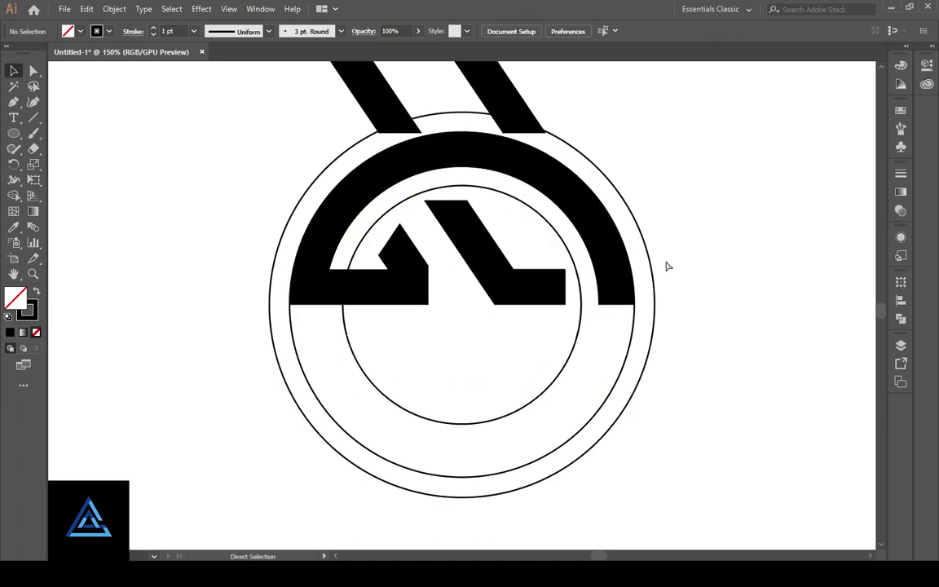
left_click(690, 337)
left_click_drag(694, 74, 662, 122)
left_click(782, 194)
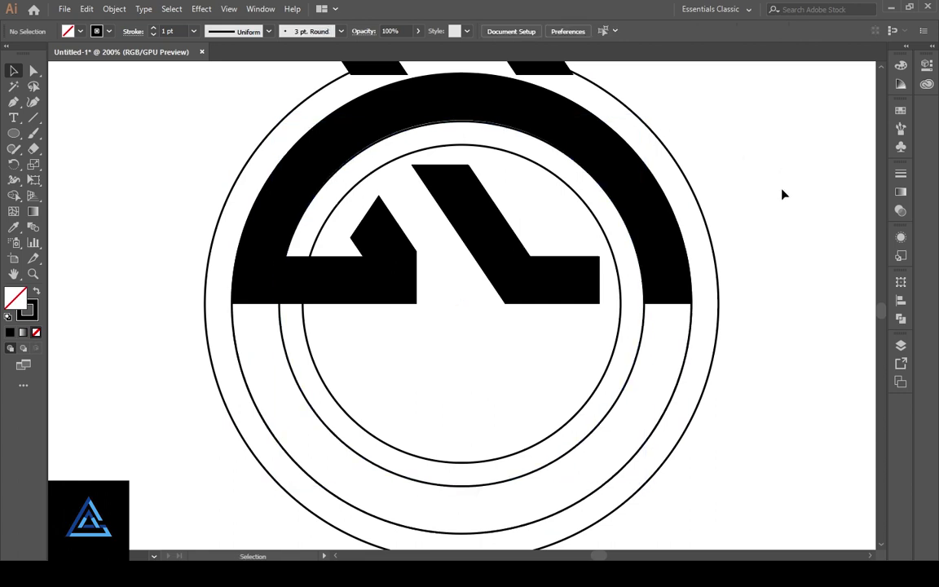
Step: Shrink the innermost circle concentrically until it meets the top of the inner slanted bar
left_click(620, 345)
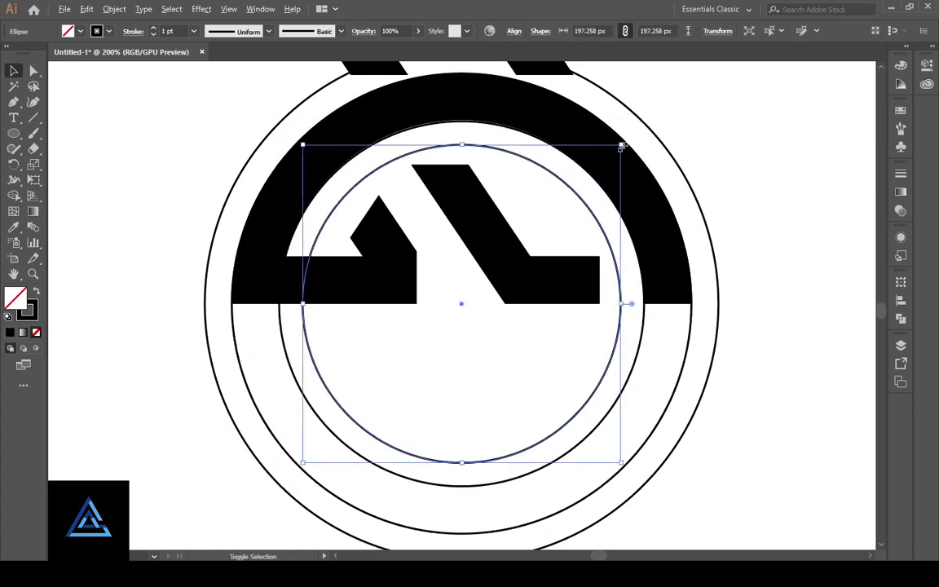
left_click_drag(621, 146, 603, 163)
left_click(813, 167)
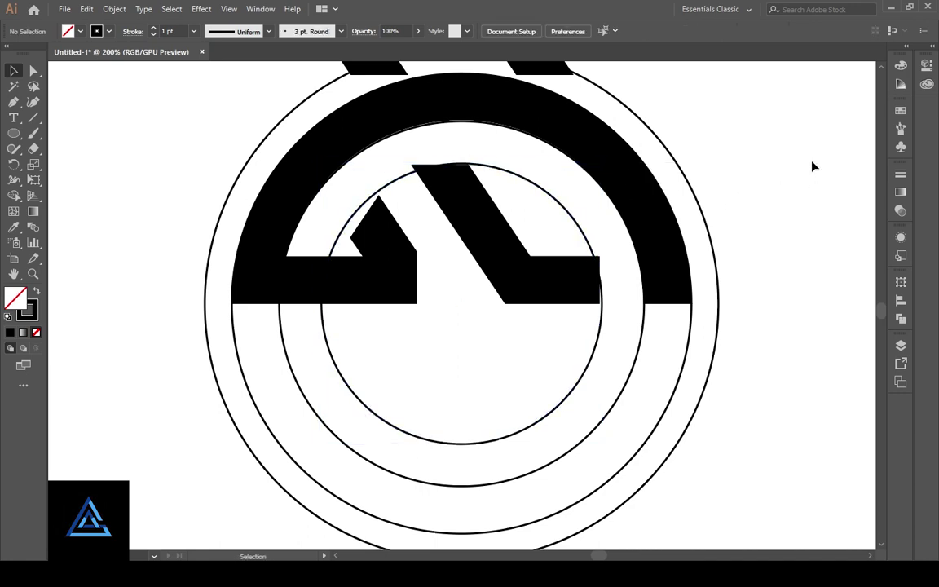
Step: Enlarge the outermost circle concentrically to about 336 px in diameter
scroll(812, 165, "up", 1)
left_click(702, 237)
key("ctrl+minus")
key("ctrl+minus")
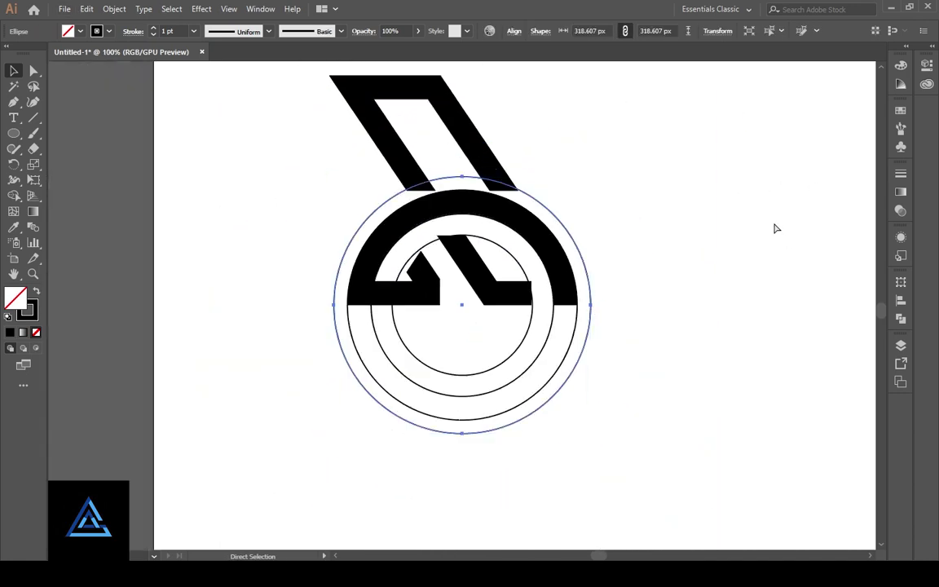
left_click_drag(594, 173, 601, 170)
left_click(664, 305)
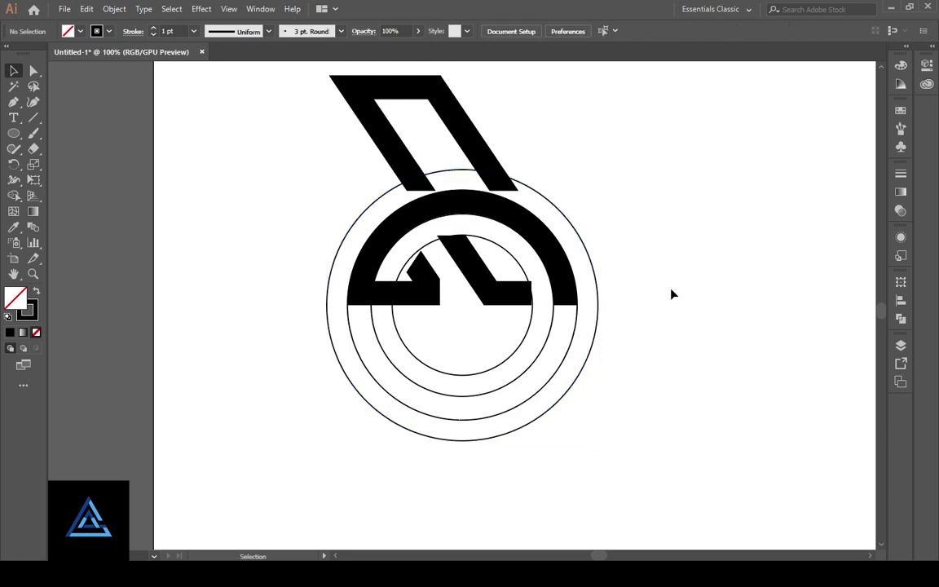
Step: Reduce the innermost circle slightly so it meets the right end of the inner slanted bar
left_click(511, 357)
left_click_drag(533, 376, 531, 374)
left_click(621, 402)
key("ctrl+plus")
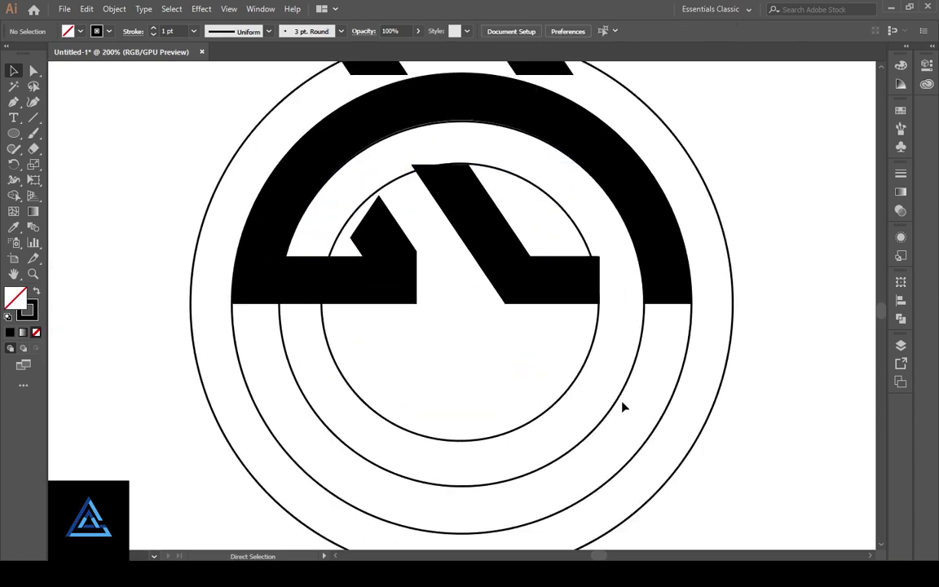
Step: Try to reshape the inner slanted bar by moving its top corner points, and undo the change
key("space")
left_click_drag(495, 335, 498, 386)
key("ctrl+minus")
key("ctrl+minus")
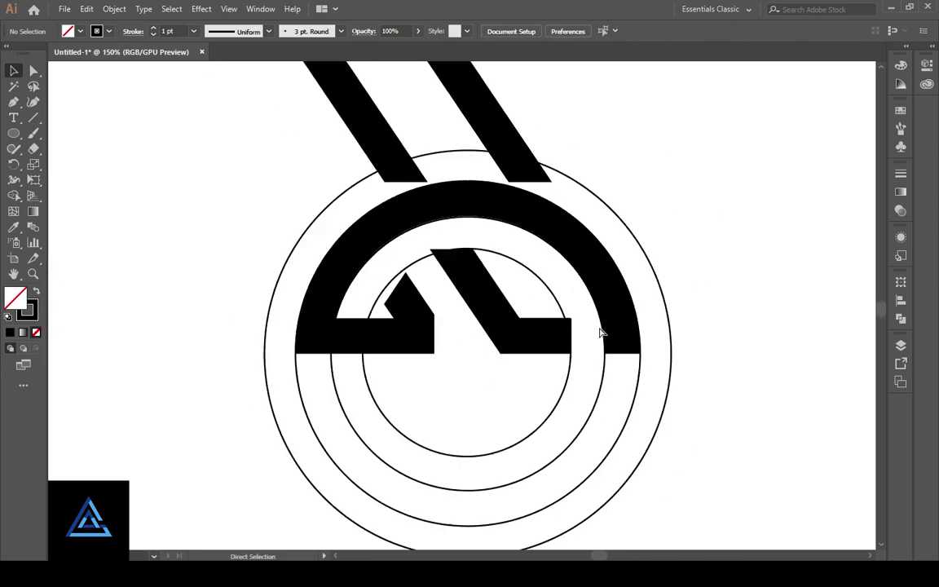
key("ctrl+plus")
key("ctrl+plus")
key("ctrl+plus")
left_click(608, 451)
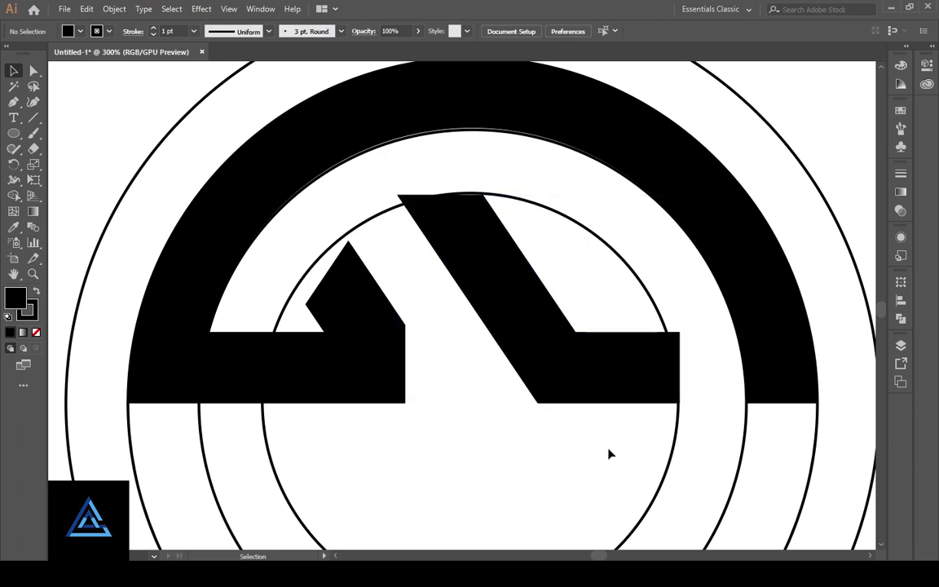
key("a")
left_click(405, 200)
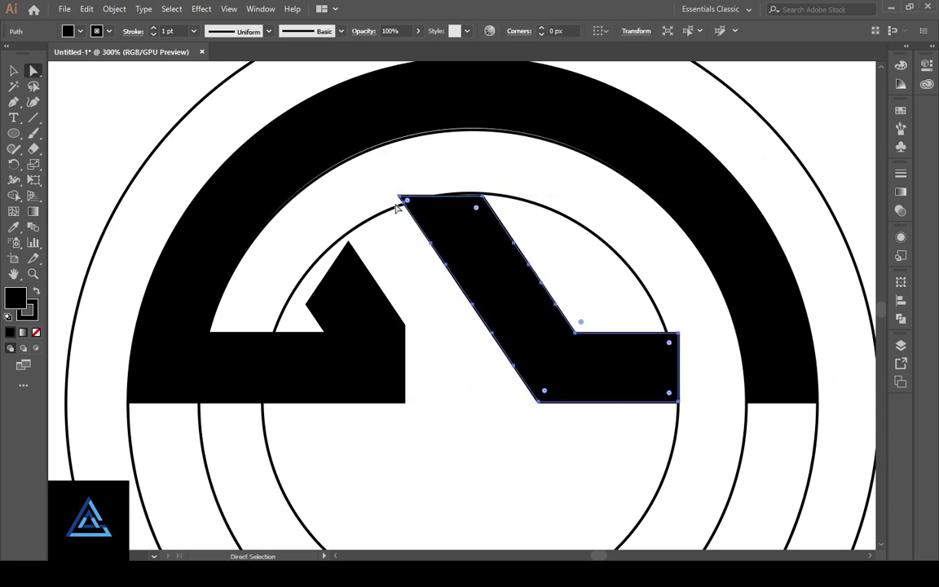
left_click(484, 197, "shift")
left_click_drag(482, 198, 464, 179)
key("ctrl+z")
Step: Shrink the outermost circle concentrically until it passes through the lower outer corners of the two slanted legs
left_click(486, 419)
scroll(516, 444, "down", 3)
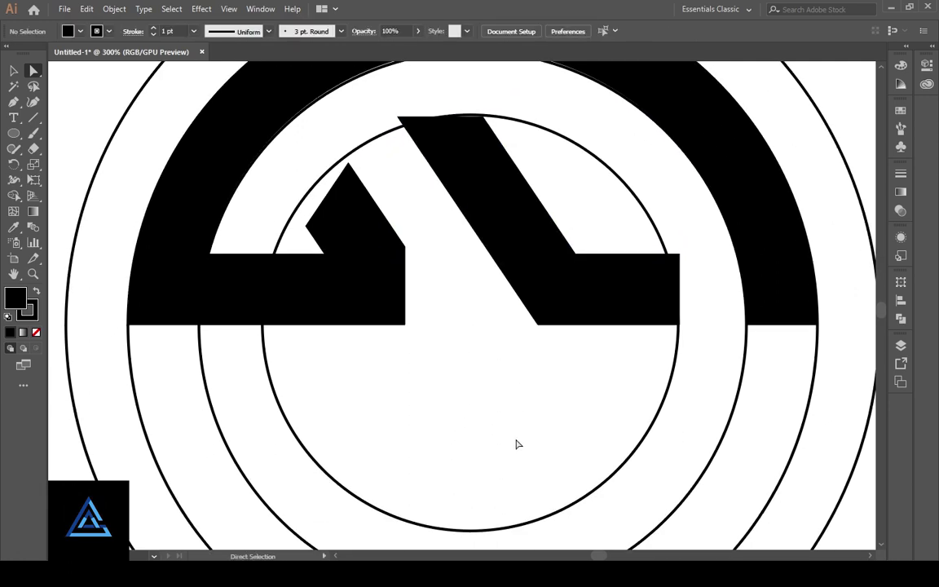
scroll(516, 444, "down", 2)
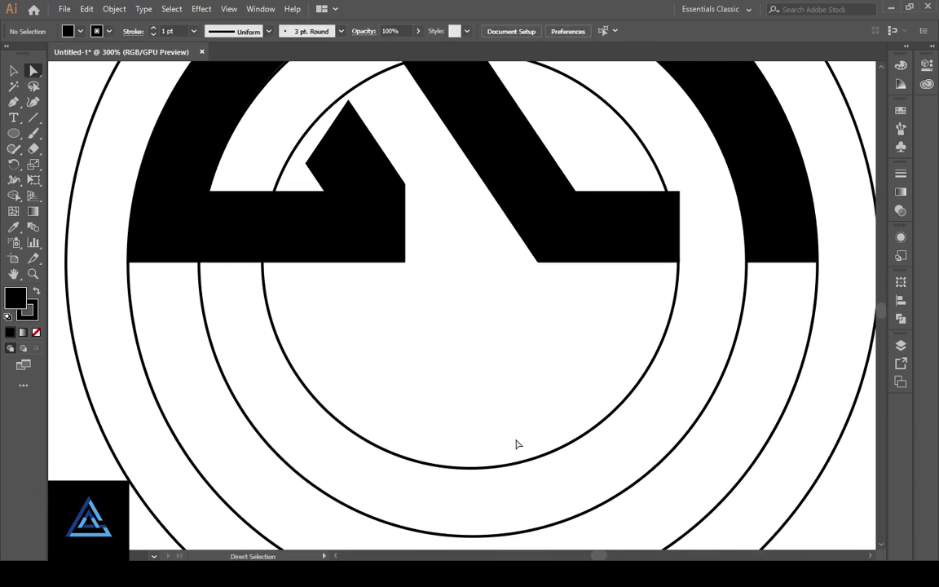
left_click(356, 208)
scroll(498, 398, "up", 10)
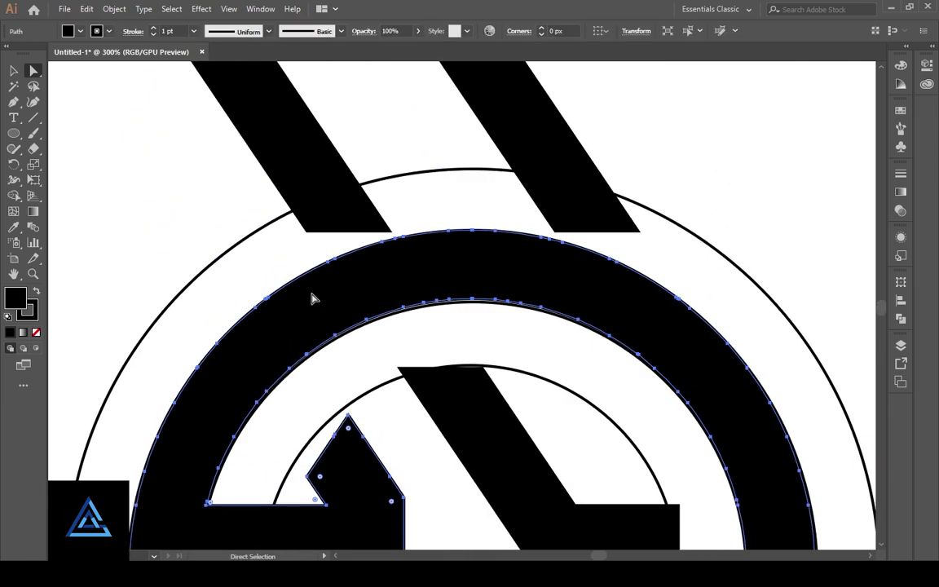
key("v")
left_click(95, 152)
left_click(219, 259)
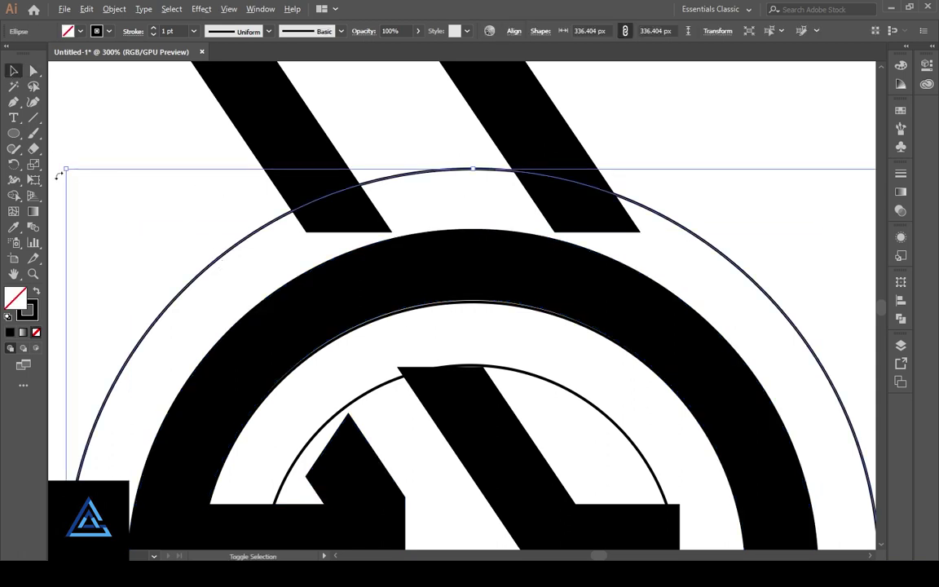
left_click_drag(62, 171, 80, 195)
scroll(489, 318, "down", 3)
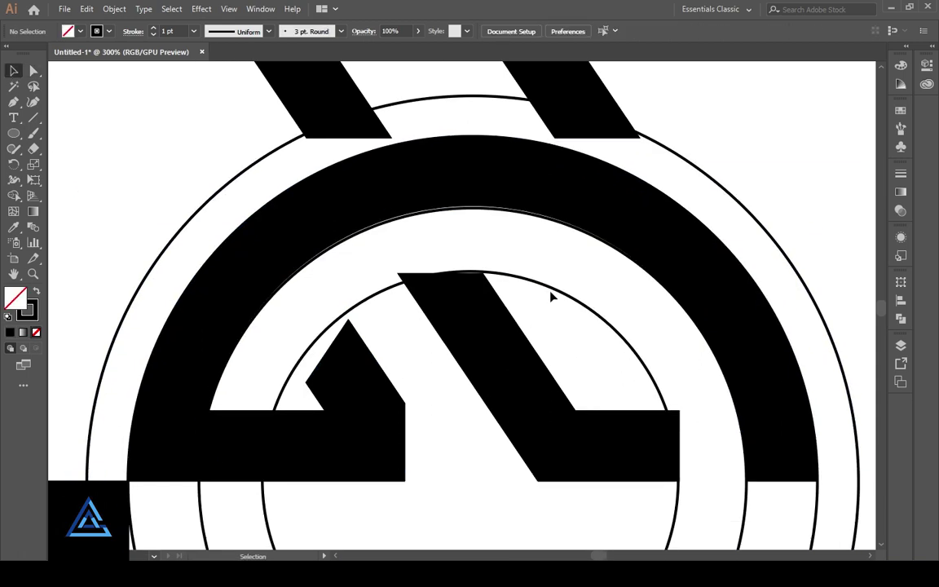
Step: Enlarge the innermost circle concentrically so it clears the inner slanted bar and leaves a narrow gap inside the arch
left_click(553, 296)
left_click_drag(255, 277, 234, 252)
left_click(462, 393)
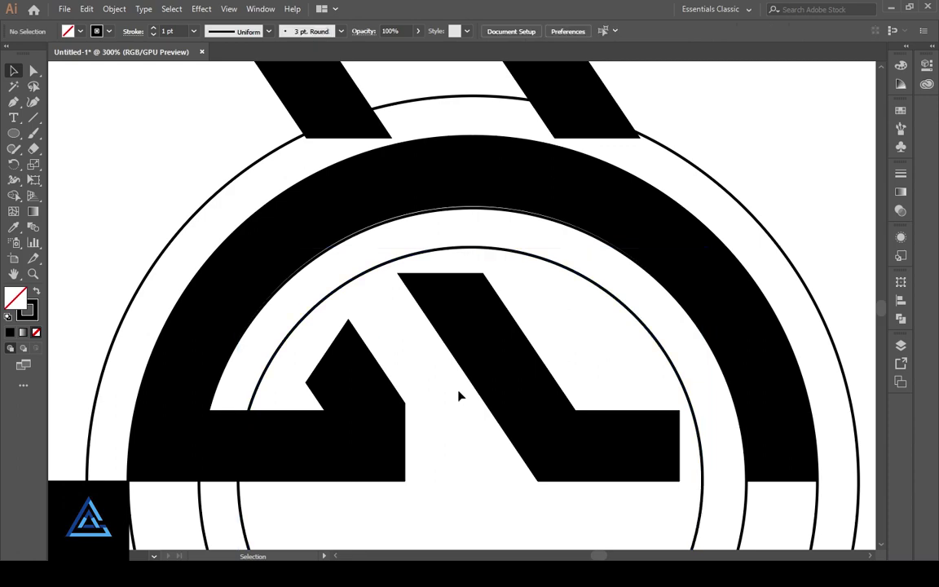
Step: Select the upper slanted-leg shape with the outermost circle and apply Pathfinder Divide to them
scroll(408, 427, "down", 3)
key("ctrl+minus")
key("ctrl+minus")
key("ctrl+minus")
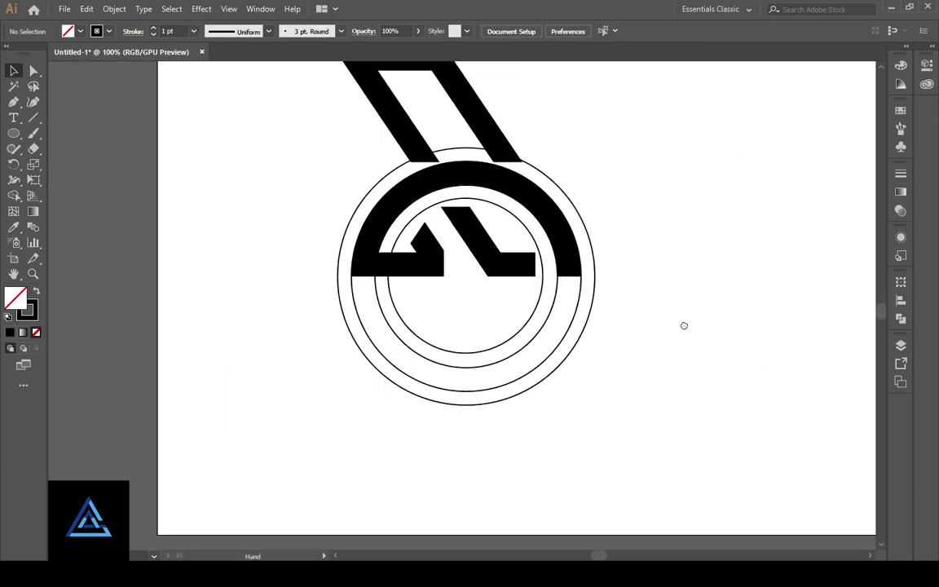
left_click_drag(684, 325, 615, 374)
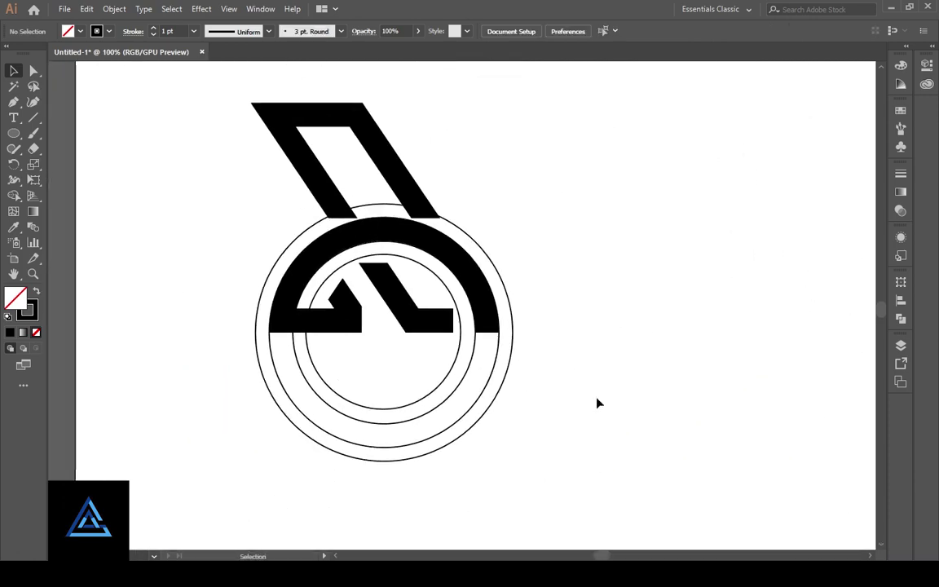
key("ctrl+a")
key("shift+k")
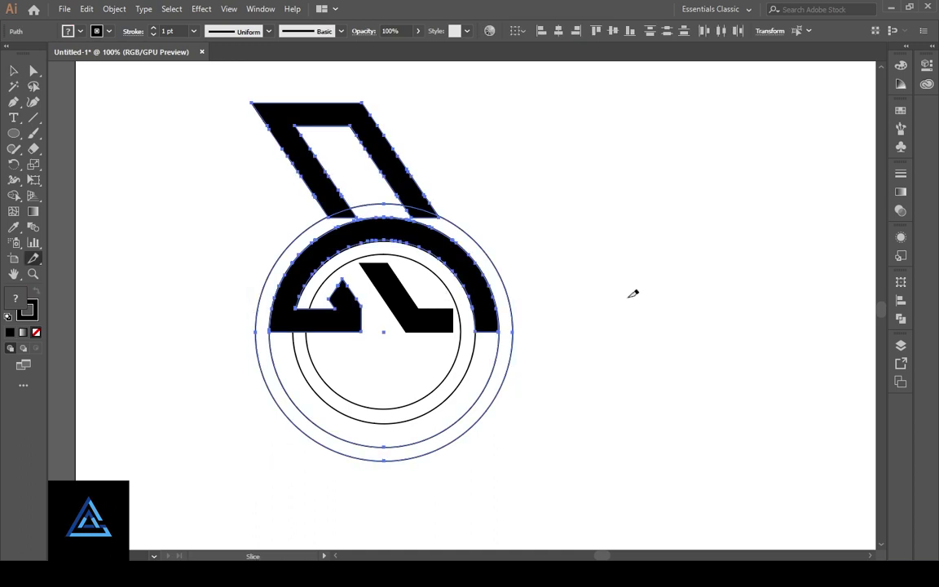
key("v")
left_click(536, 218)
left_click_drag(458, 209, 459, 212)
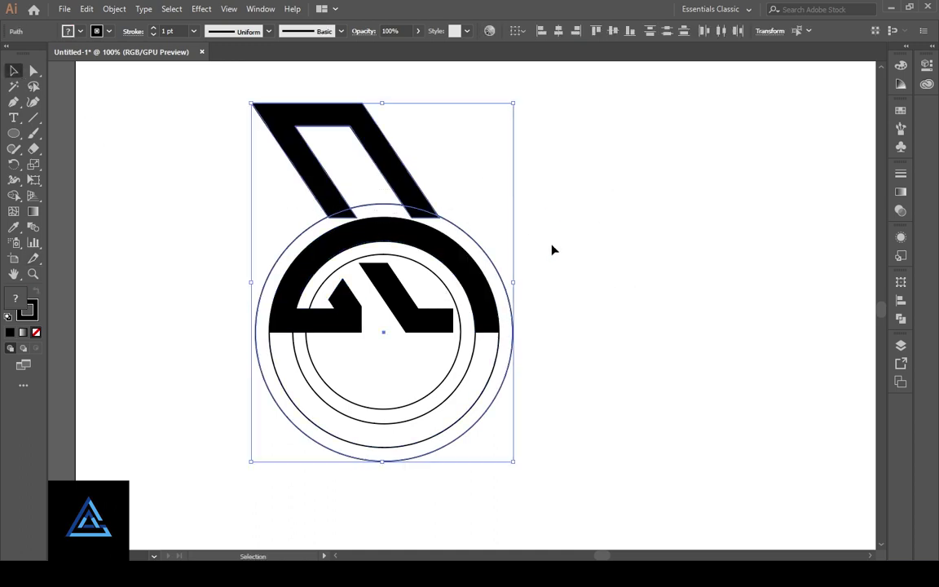
left_click(904, 323)
left_click(750, 345)
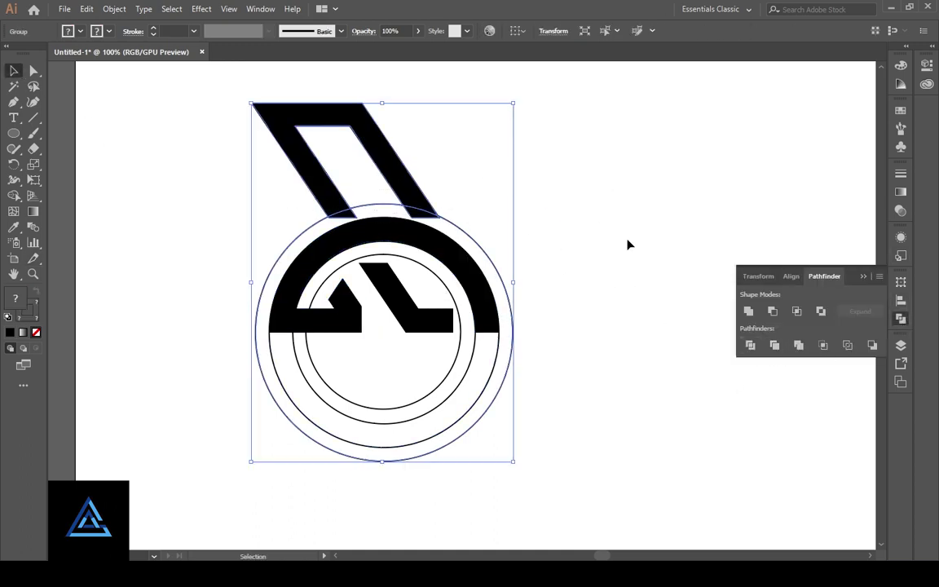
Step: Delete the lower tips of the two slanted legs that lie inside the outermost circle
left_click(628, 241)
key("a")
left_click(414, 215)
left_click(350, 215, "shift")
key("Delete")
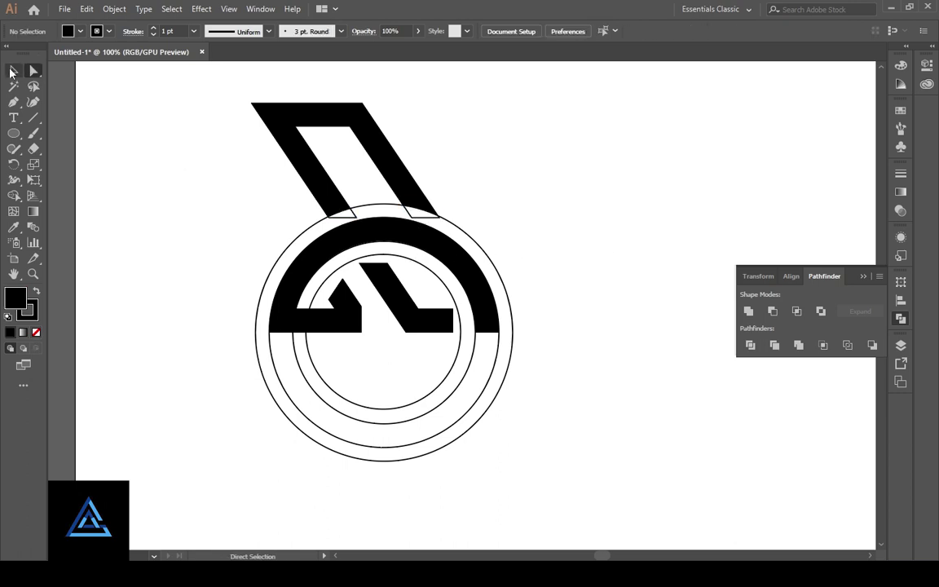
Step: Ungroup the divided leg artwork and delete the remaining outlines of the outermost circle
right_click(291, 244)
left_click(400, 235)
left_click(550, 352)
right_click(512, 349)
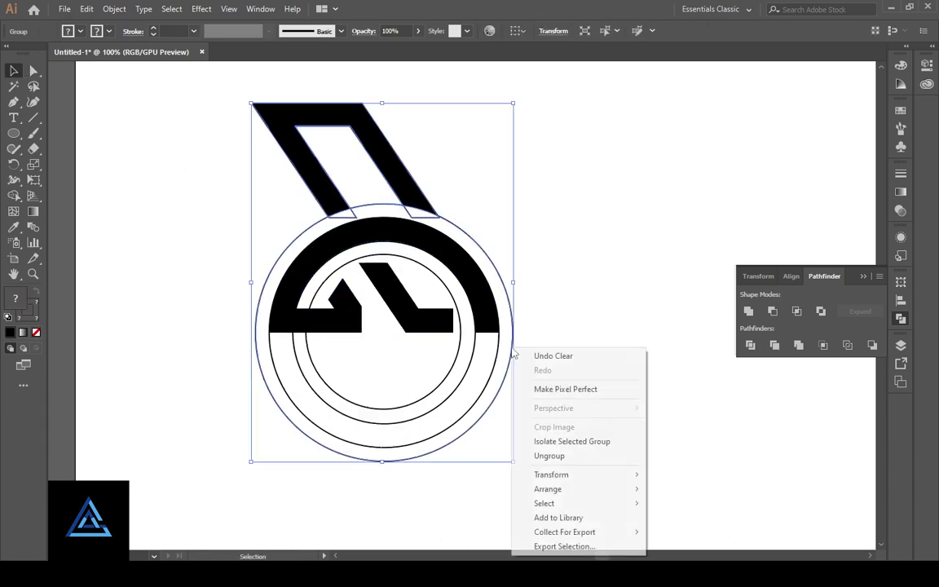
left_click(551, 455)
left_click(581, 423)
left_click(502, 282)
key("Delete")
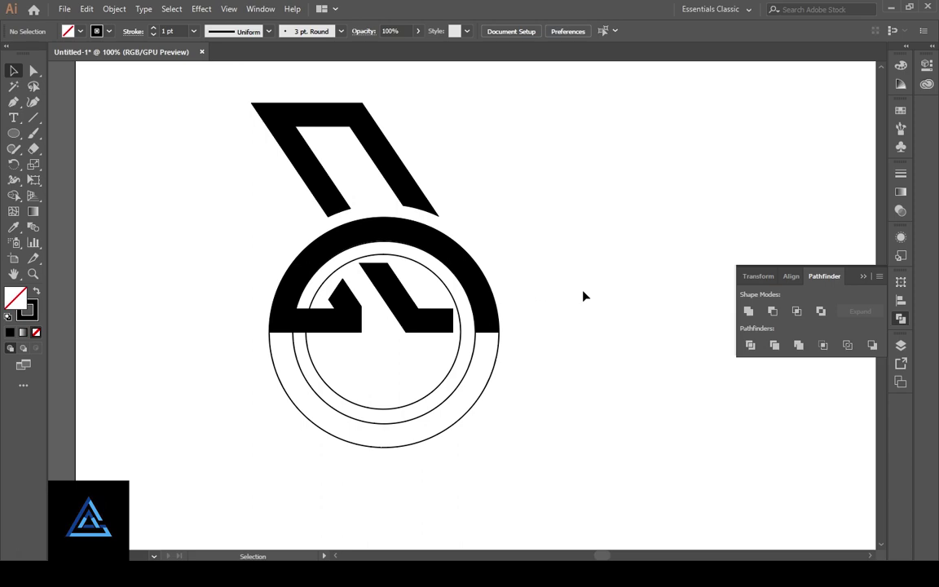
Step: Extend the short slanted stub joined to the arch by moving its upper corner points outward past the innermost circle
key("ctrl+plus")
key("ctrl+plus")
key("ctrl+plus")
left_click_drag(573, 302, 617, 389)
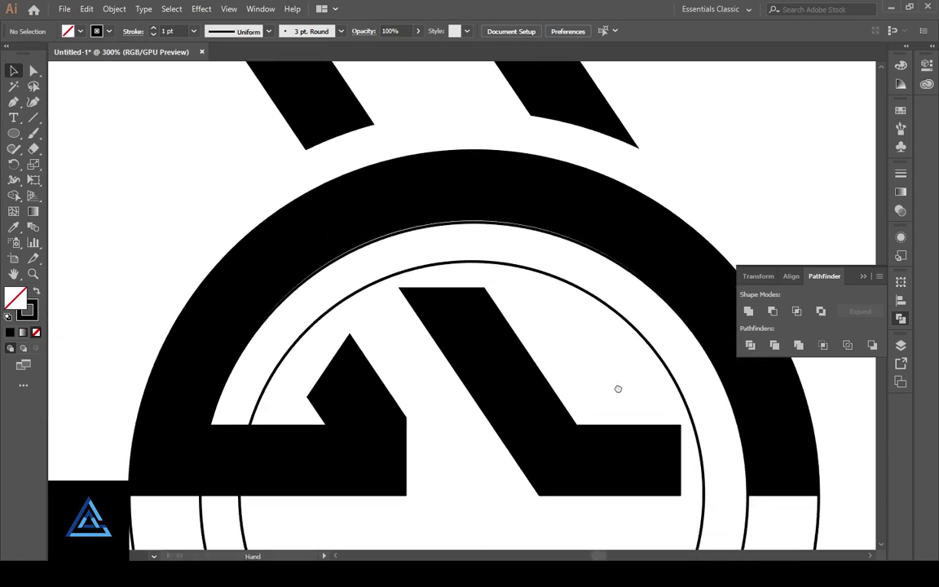
left_click(518, 367)
scroll(503, 388, "down", 2)
left_click(576, 432)
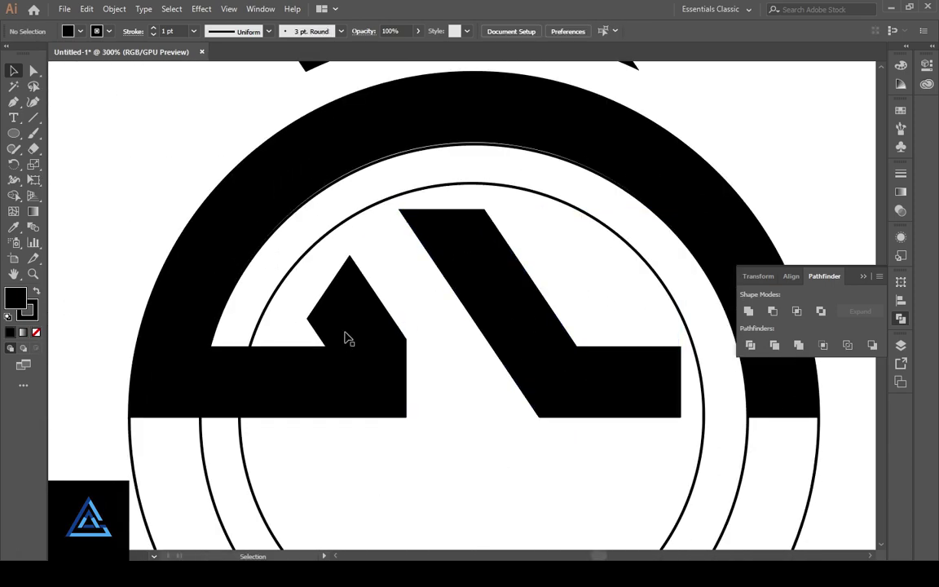
key("a")
left_click(325, 325)
left_click_drag(364, 239, 334, 263)
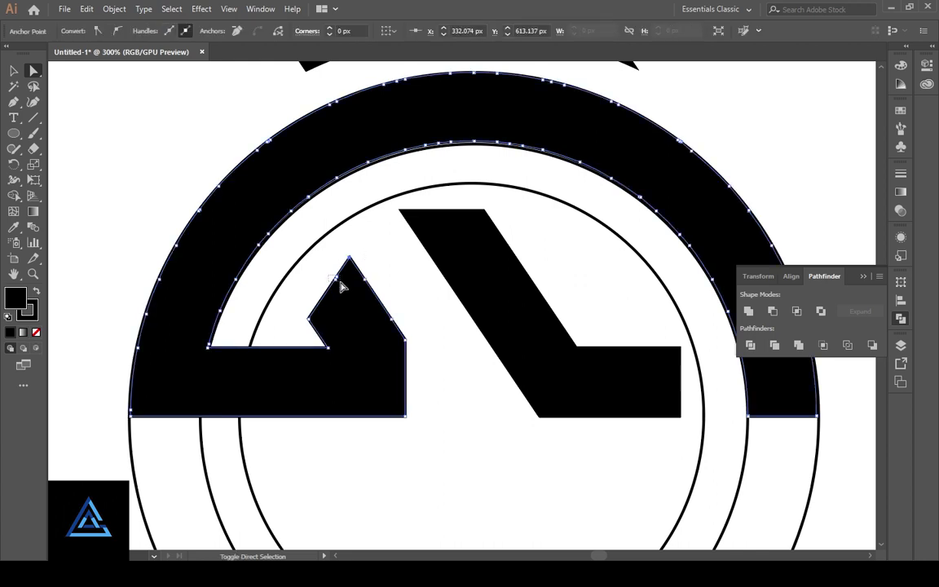
left_click(336, 278, "shift")
left_click_drag(307, 319, 276, 276)
left_click(442, 361)
Step: Inspect the extended stub up close against the innermost circle
scroll(446, 361, "down", 2)
key("ctrl+plus")
key("ctrl+plus")
key("ctrl+plus")
left_click_drag(231, 318, 396, 492)
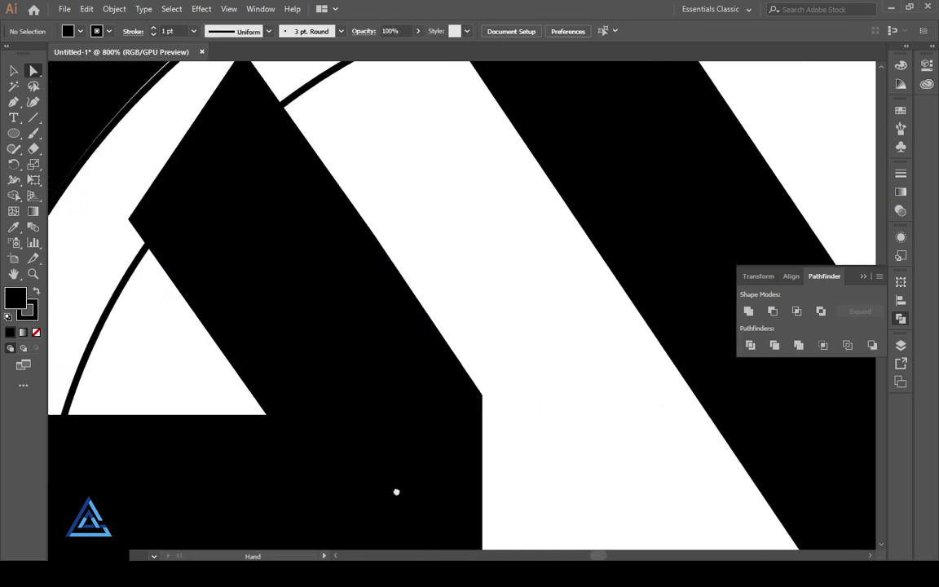
key("ctrl+minus")
key("ctrl+minus")
key("ctrl+minus")
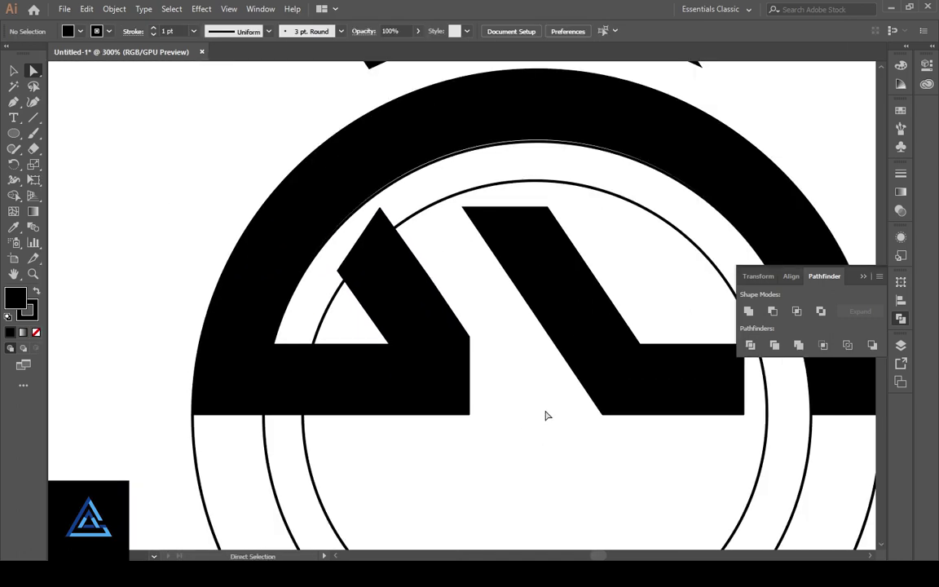
Step: Extend the inner slanted bar by moving its two top corner points along its slant past the innermost circle
left_click_drag(547, 416, 419, 469)
left_click(379, 310)
left_click(334, 261)
left_click(418, 262, "shift")
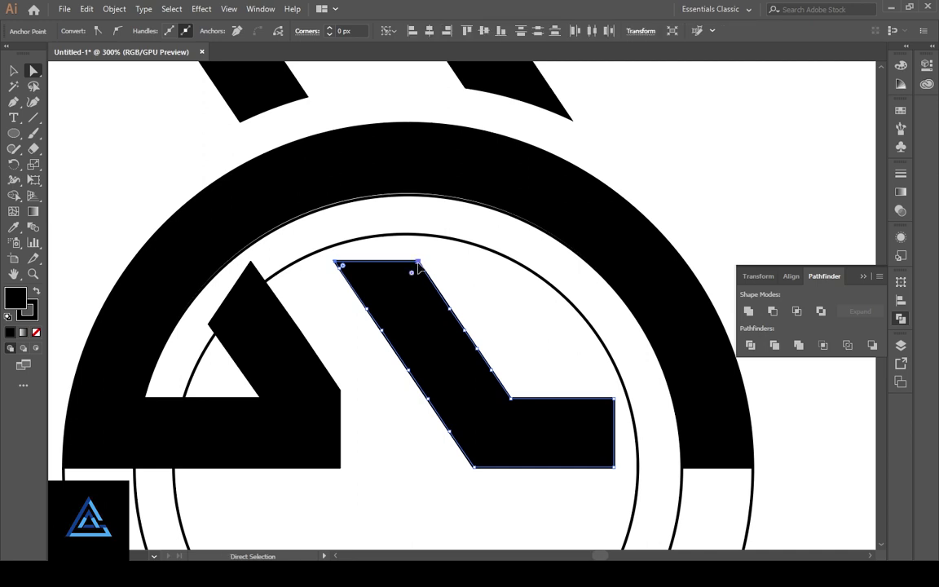
left_click_drag(418, 262, 412, 256)
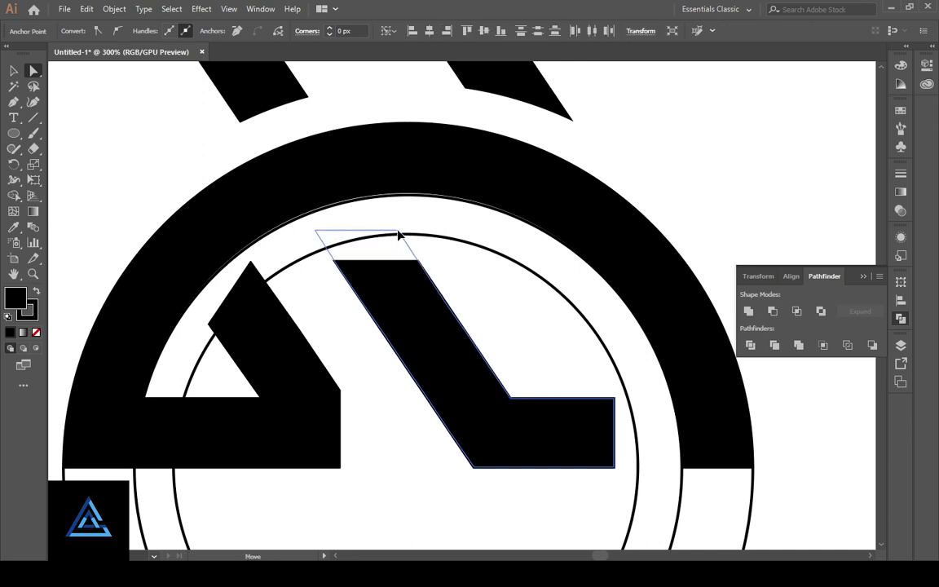
left_click_drag(396, 230, 396, 230)
left_click(494, 370)
Step: Lengthen the horizontal foot of the inner slanted bar by shifting its two end corners past the innermost circle
key("ctrl+plus")
key("ctrl+plus")
key("ctrl+plus")
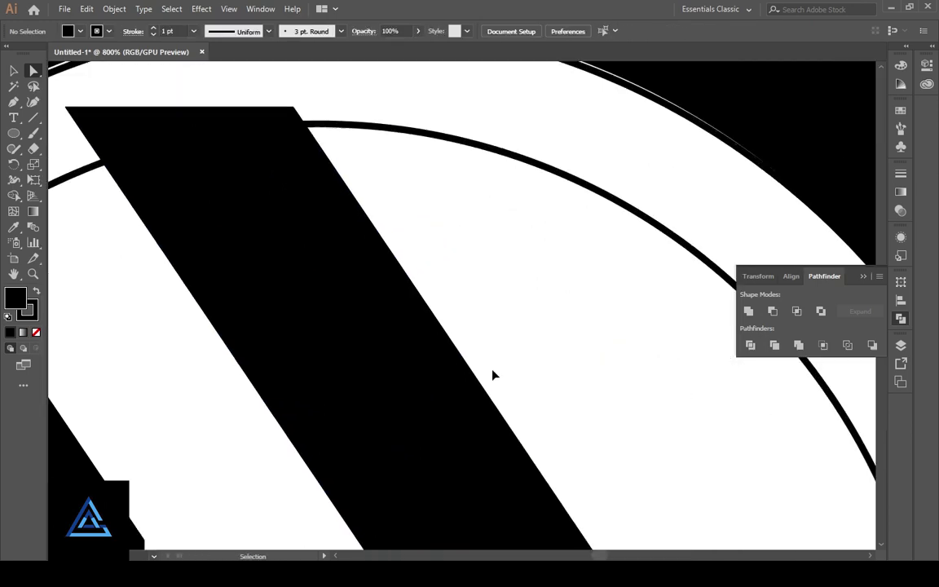
left_click_drag(375, 363, 181, 220)
left_click(464, 286)
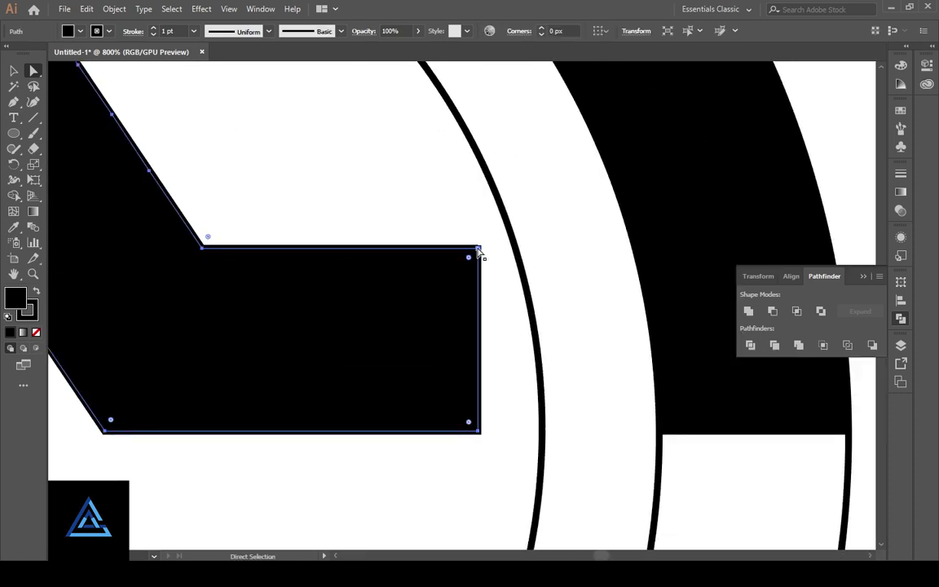
left_click(480, 248)
left_click_drag(475, 237, 487, 459)
key("shift+Right")
key("shift+Right")
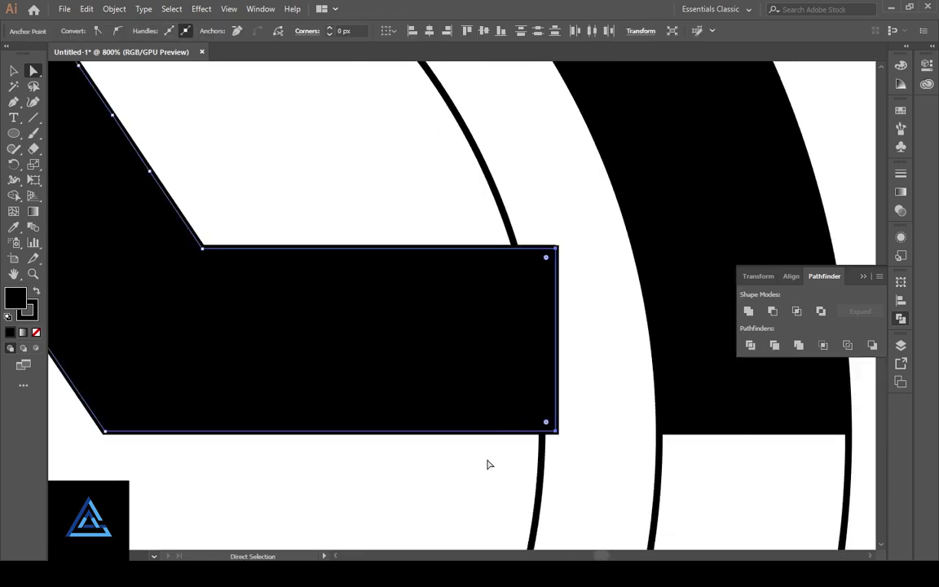
Step: Select the arch, the inner bar and the three remaining circles and apply Pathfinder Divide to them
key("ctrl+minus")
key("ctrl+minus")
key("ctrl+minus")
left_click_drag(402, 403, 572, 488)
left_click(571, 489)
key("ctrl+minus")
key("ctrl+minus")
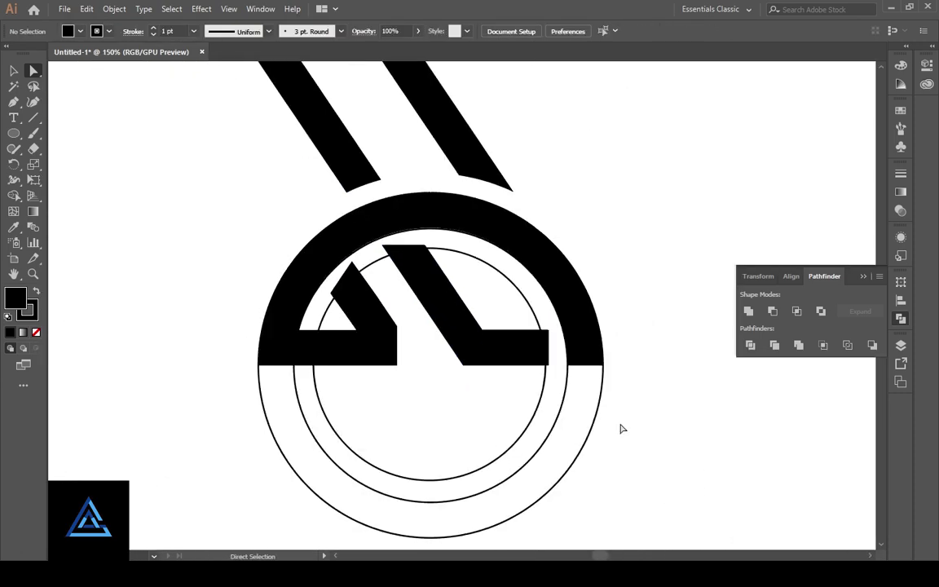
left_click(12, 71)
left_click_drag(210, 285, 704, 394)
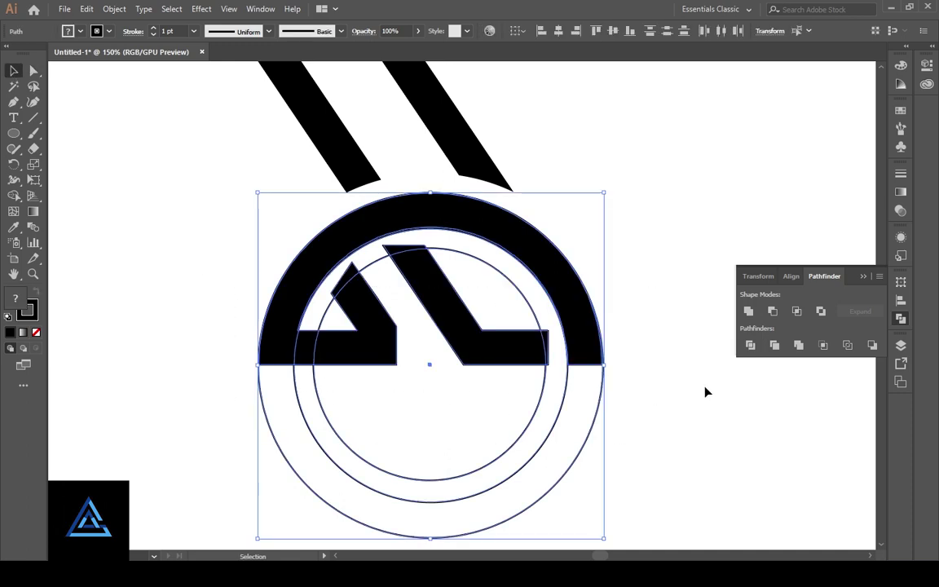
left_click(750, 345)
left_click(727, 409)
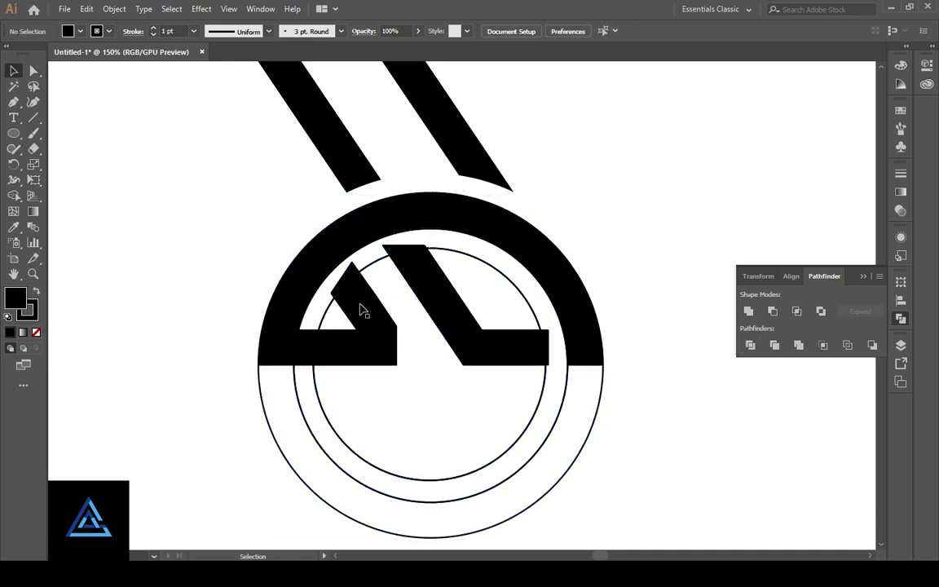
Step: Ungroup the divided pieces and delete the ends beyond the innermost circle along with the leftover circle segments
right_click(348, 275)
left_click(385, 383)
left_click(650, 392)
left_click(351, 283)
key("Delete")
left_click(406, 252)
key("Delete")
left_click(545, 379)
key("Delete")
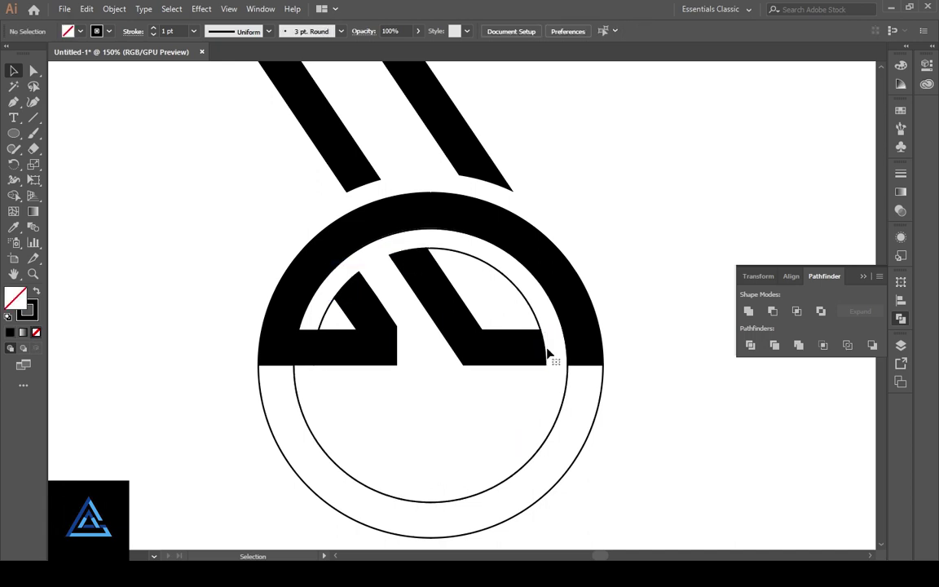
left_click(537, 320)
key("Delete")
left_click(409, 537)
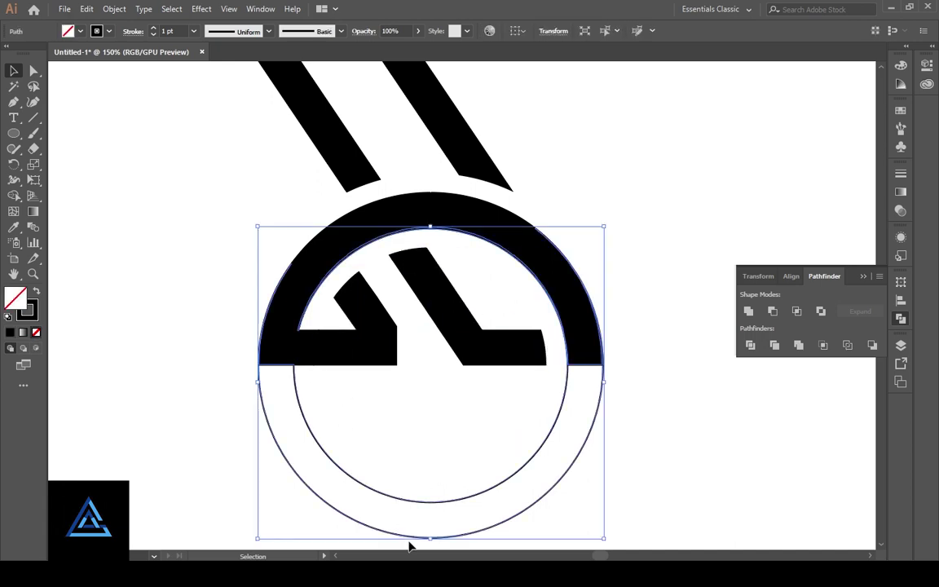
key("Delete")
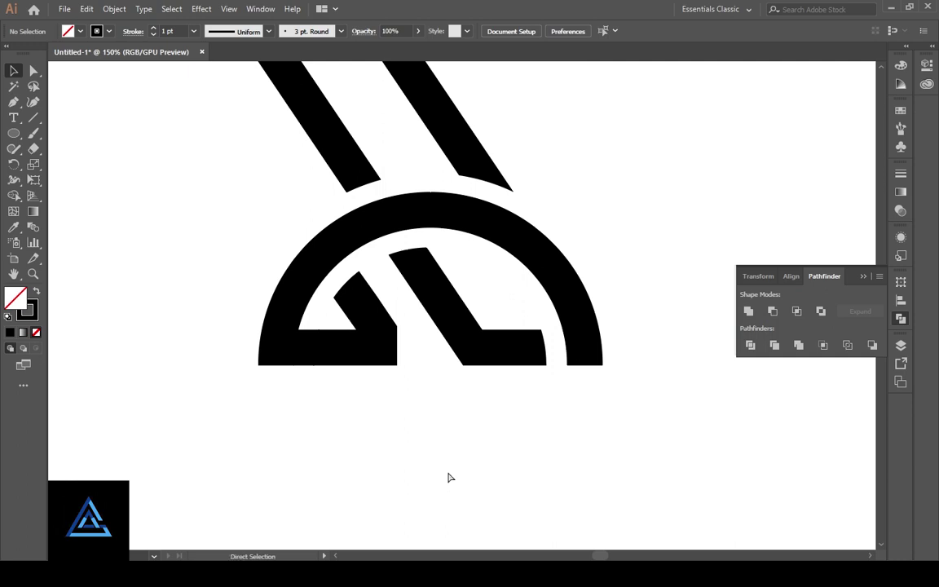
Step: Undo the piece deletions and the Divide to restore the complete arch, inner bar and guide circles
key("ctrl+plus")
key("ctrl+plus")
key("ctrl+plus")
left_click_drag(352, 425, 309, 411)
left_click_drag(327, 448, 414, 426)
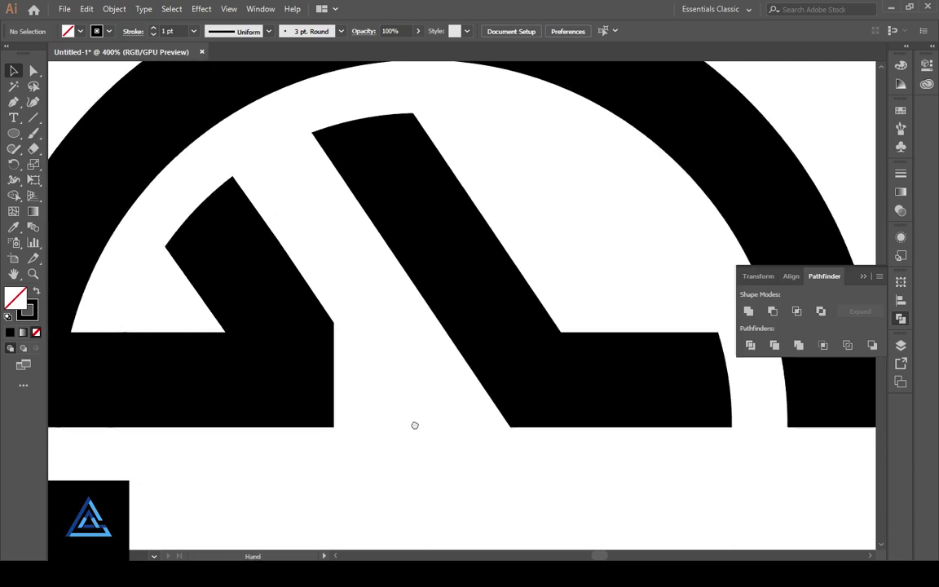
left_click(627, 499)
key("ctrl+a")
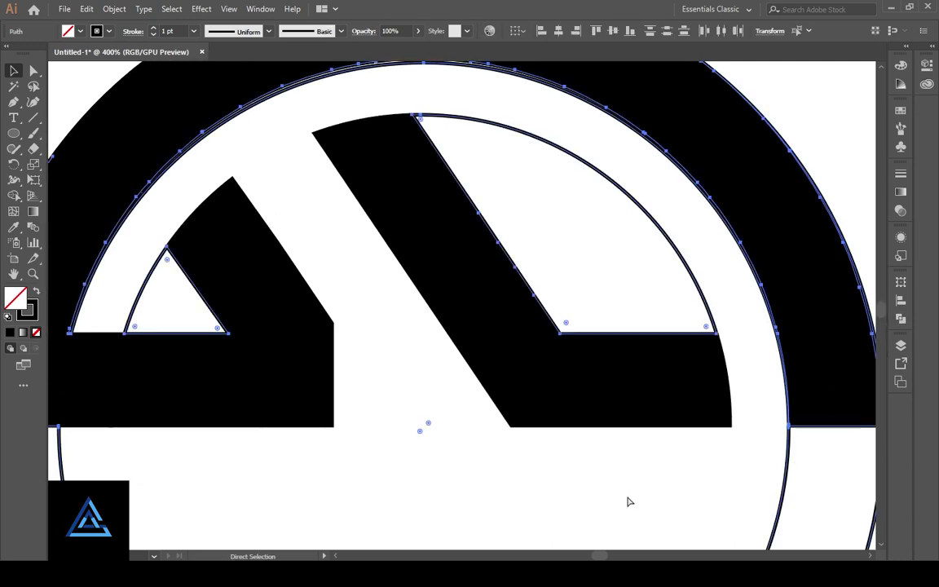
left_click(629, 506)
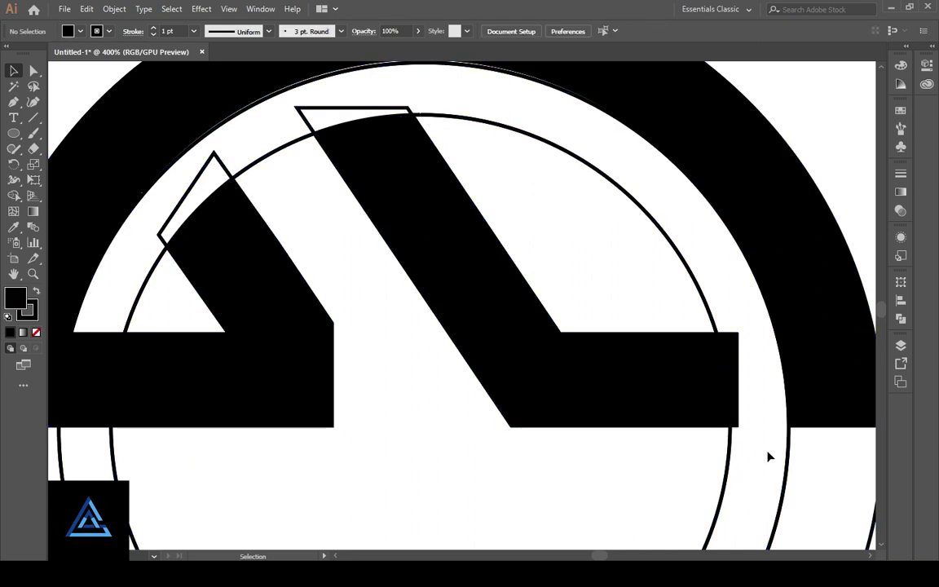
key("a")
left_click(735, 339)
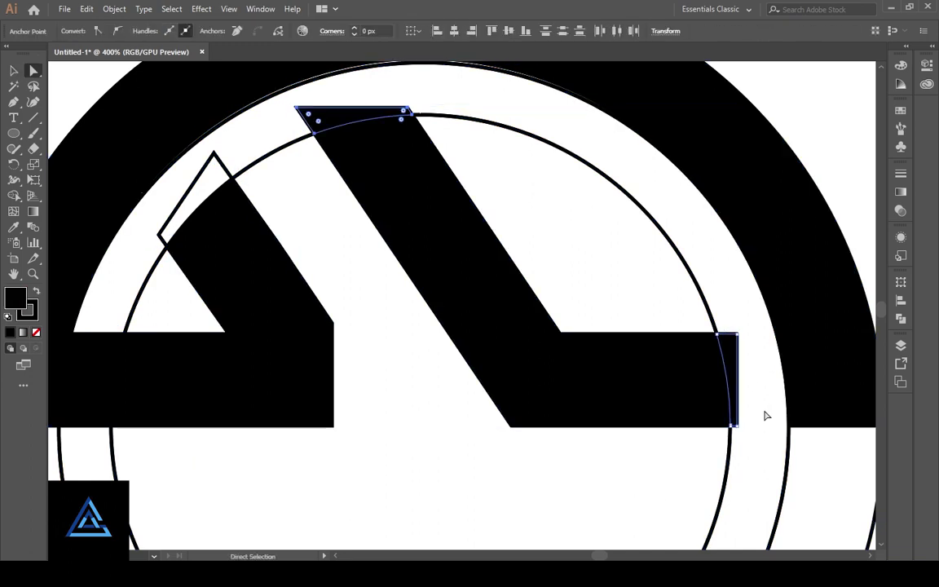
key("ctrl+z")
left_click(700, 463)
left_click(731, 381)
key("ctrl+z")
left_click(670, 445)
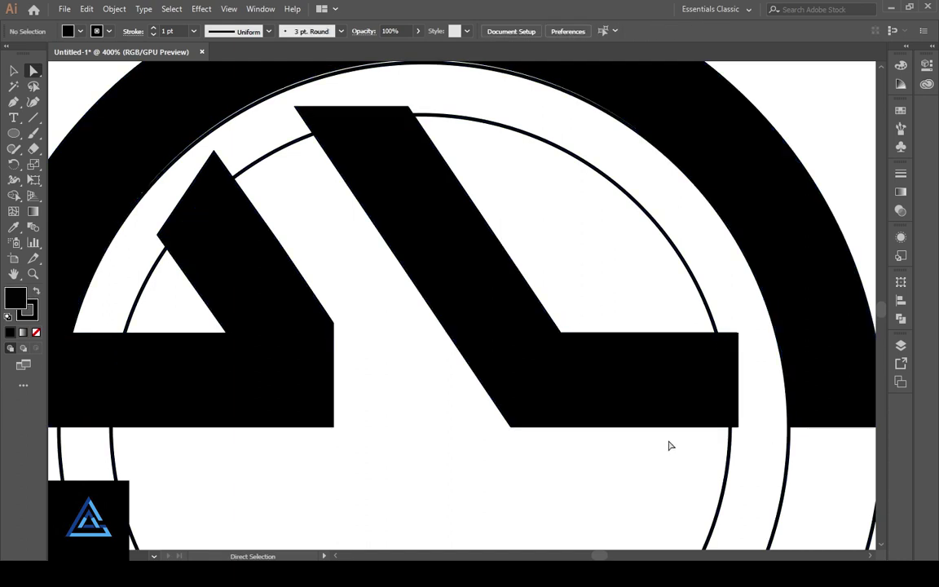
Step: Try to nudge the two end corners of the inner bar's foot inward
left_click(729, 352)
left_click(739, 425)
left_click(738, 428, "shift")
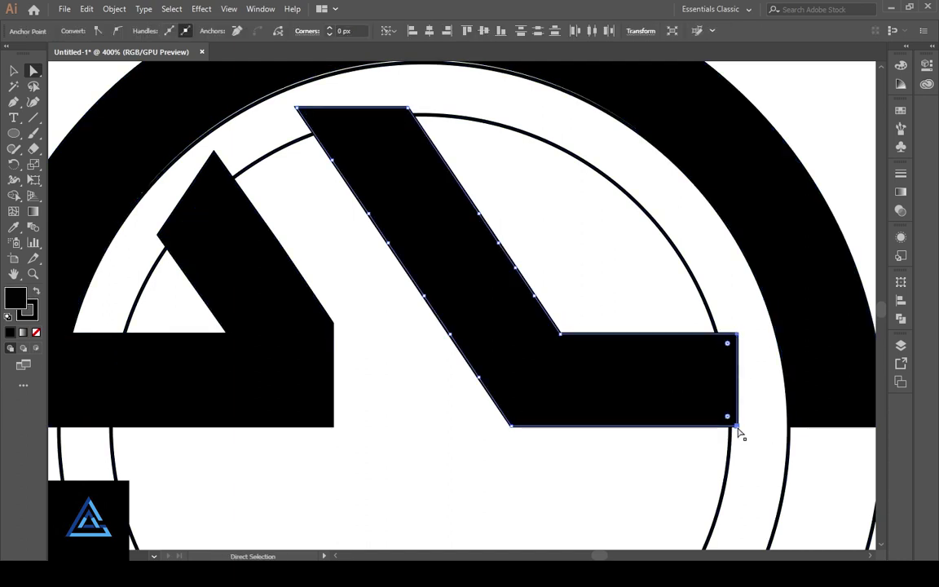
key("Left")
key("Left")
key("Left")
key("Left")
left_click(745, 457, "ctrl")
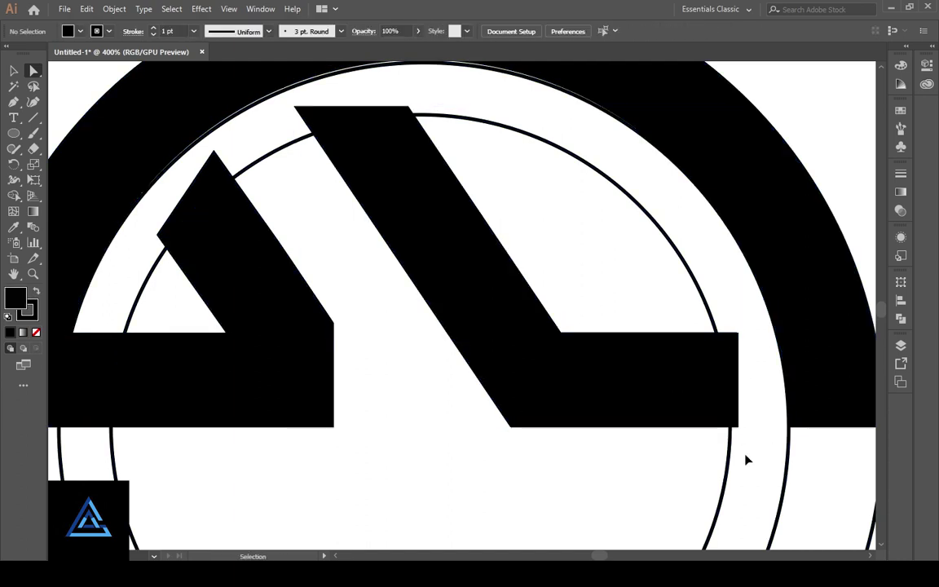
Step: Divide the arch and inner bar with the three guide circles again using Pathfinder, and ungroup the resulting pieces
key("ctrl+minus")
key("ctrl+minus")
left_click_drag(785, 359, 727, 298)
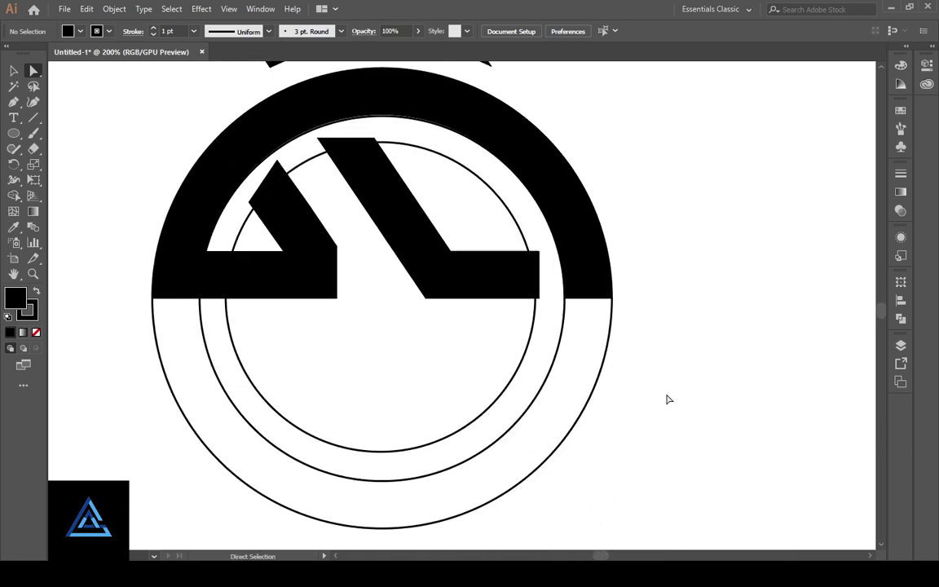
key("v")
key("ctrl+a")
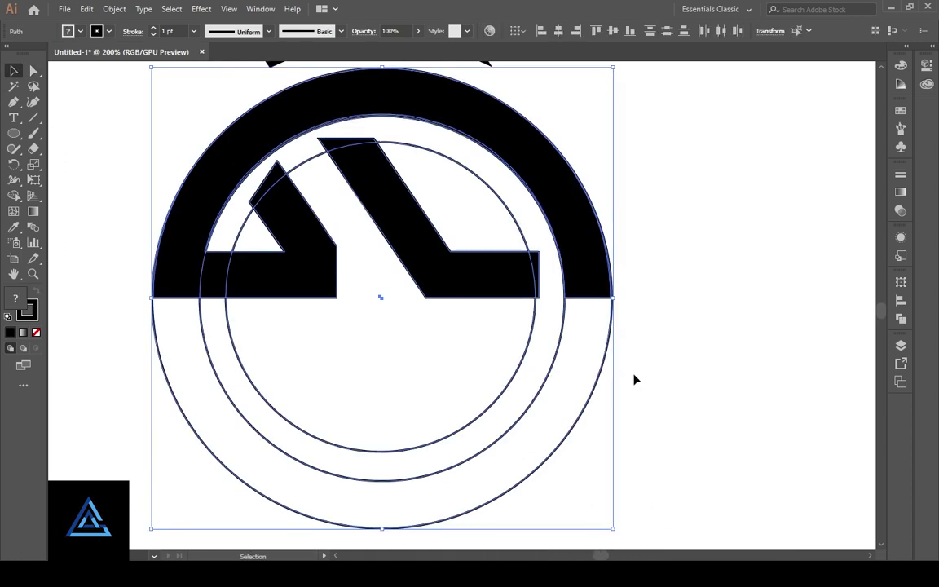
left_click(901, 321)
key("ctrl+g")
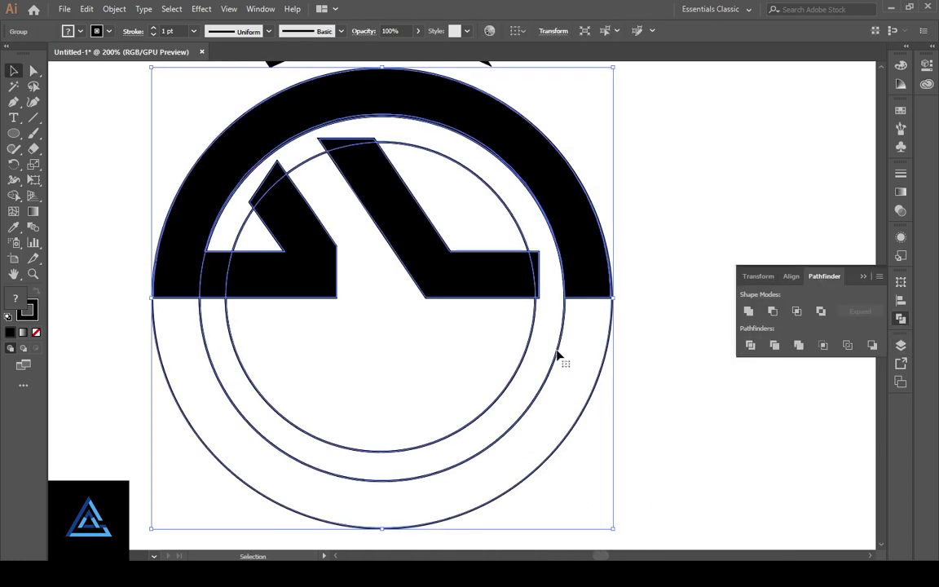
left_click(660, 374)
right_click(561, 349)
left_click(608, 453)
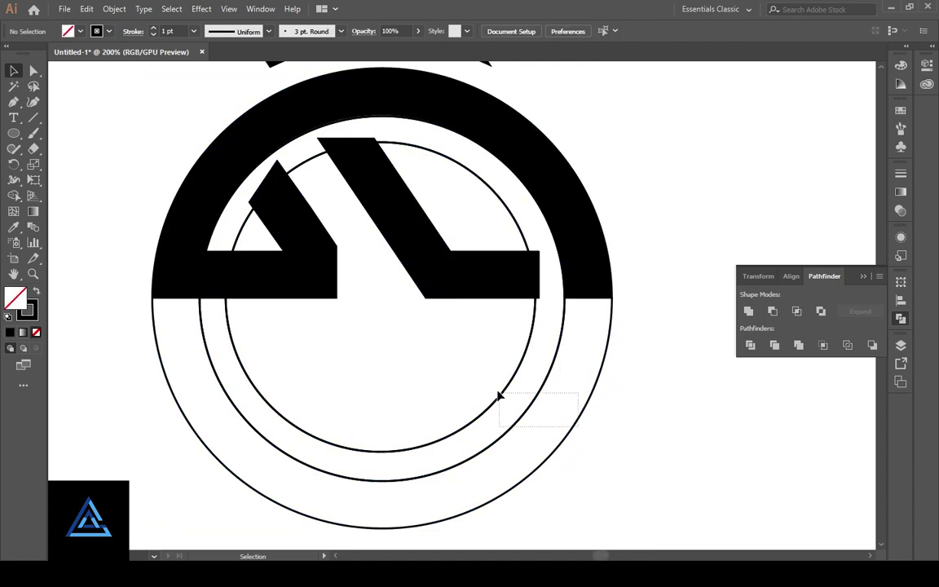
Step: Delete the leftover guide-circle segments below the arch and beside the inner bars
left_click(516, 410)
key("Delete")
left_click(472, 169)
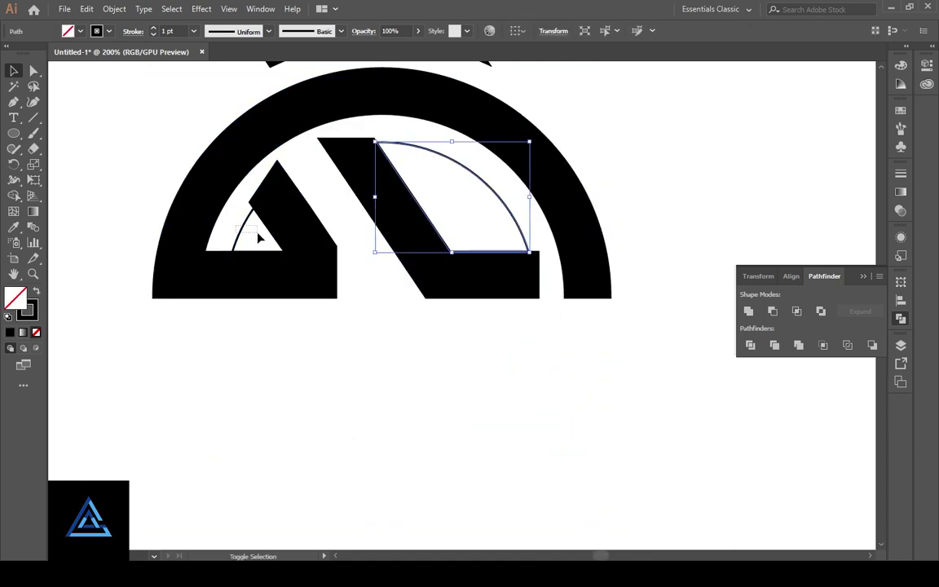
left_click(257, 234, "shift")
key("Delete")
Step: Delete the ends of the stub, inner bar and foot that extend beyond the innermost circle
scroll(269, 261, "up", 2)
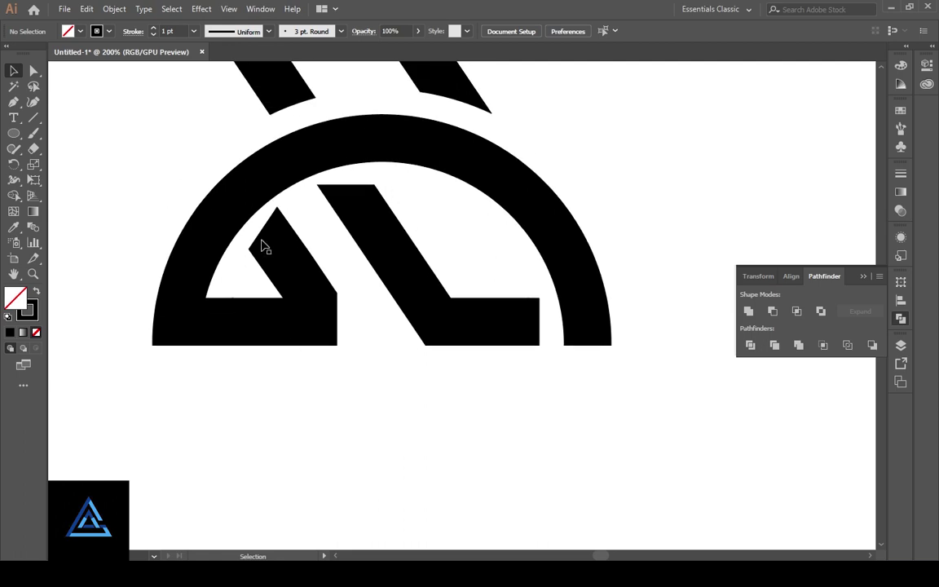
left_click(258, 244)
key("Delete")
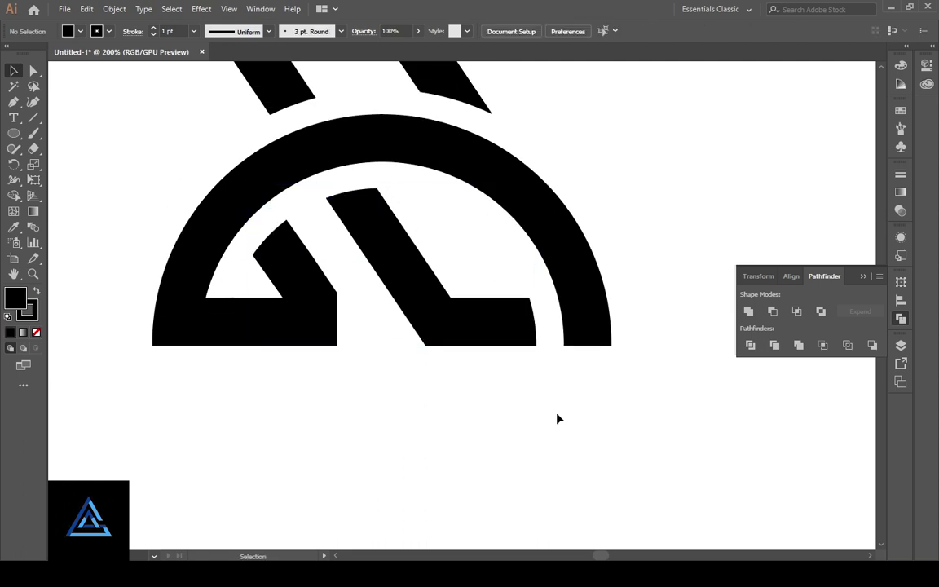
Step: Select the stub and the adjoining arch pieces and merge them into one shape with Pathfinder Unite
key("ctrl+equal")
key("ctrl+equal")
key("ctrl+equal")
left_click_drag(86, 178, 514, 219)
left_click(458, 371)
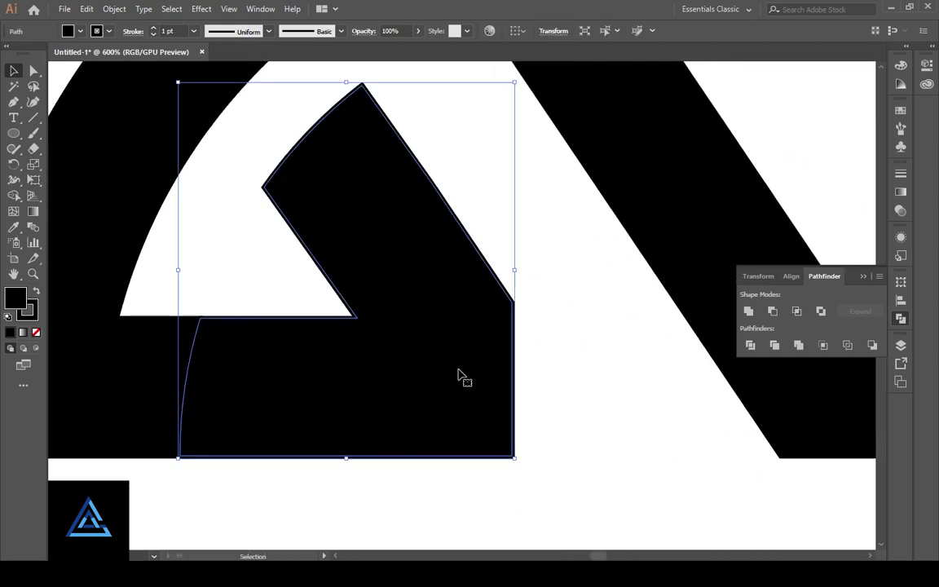
left_click(118, 390, "shift")
left_click(66, 362, "shift")
left_click_drag(231, 390, 434, 433)
left_click(748, 311)
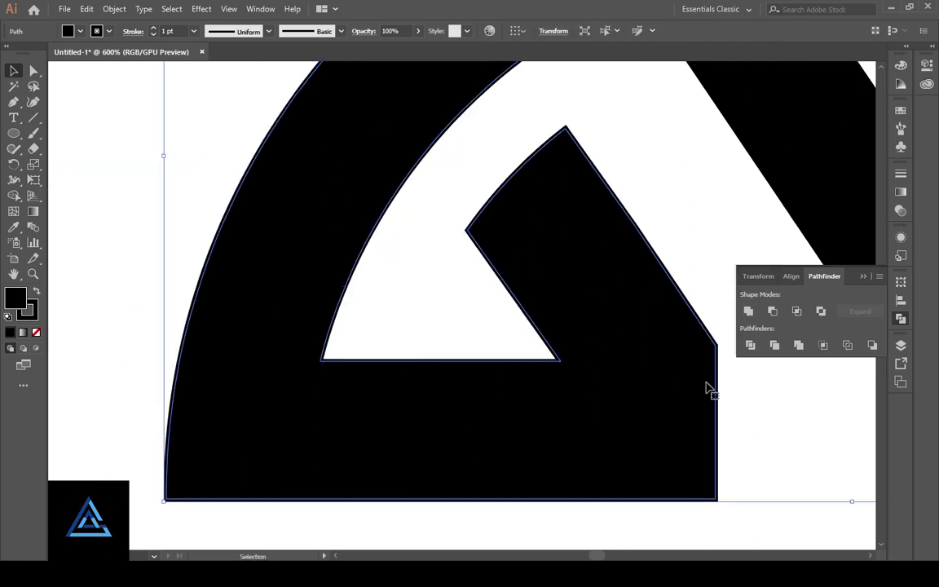
Step: Try to round the lower outer corner of the merged arch's inner hook
left_click(785, 445)
left_click_drag(785, 445, 588, 402)
key("a")
left_click(473, 396)
left_click(517, 305)
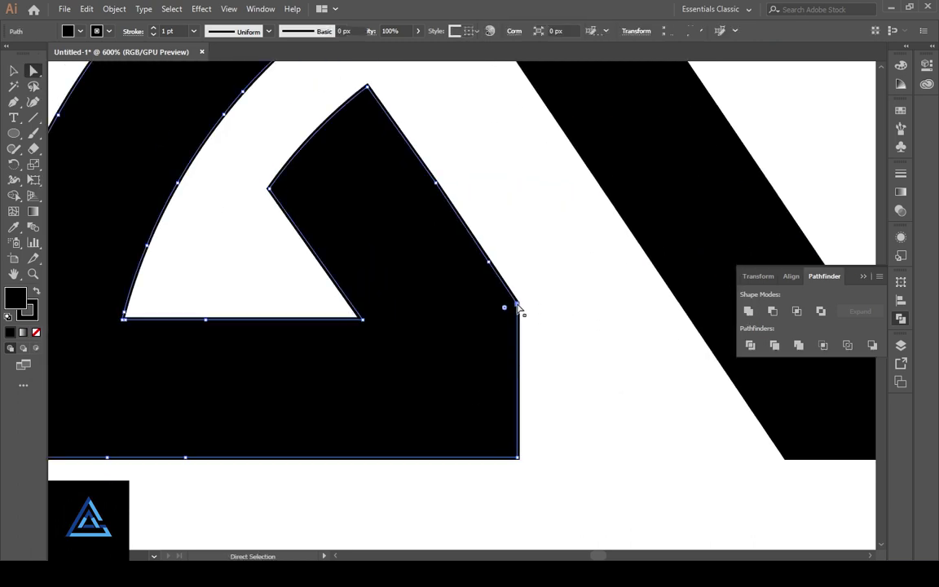
left_click(518, 458)
left_click_drag(508, 448, 323, 349)
left_click(518, 305)
key("ctrl+z")
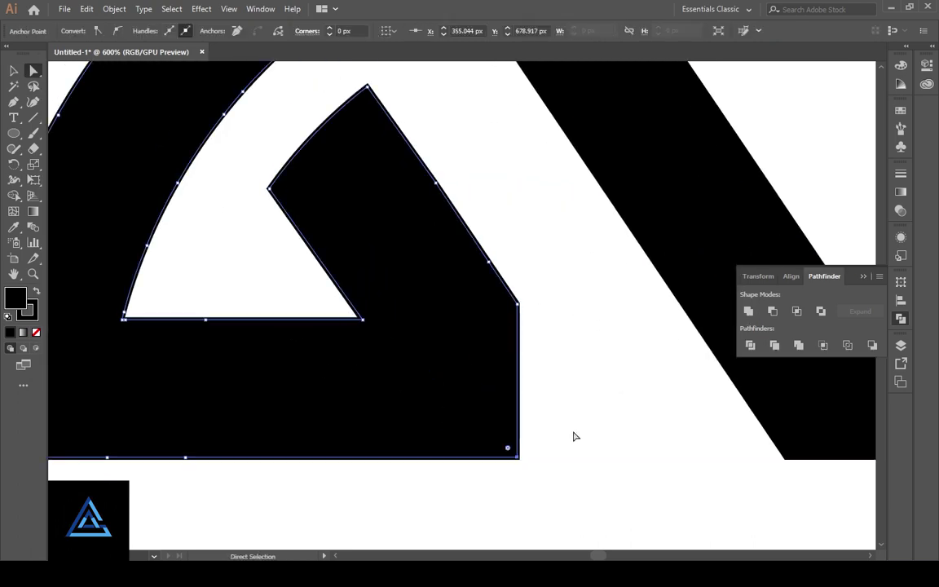
Step: Try to round both outer corners of the hook's bend, starting with the lower one, and undo the roundings
left_click_drag(459, 436, 356, 414)
left_click(518, 305)
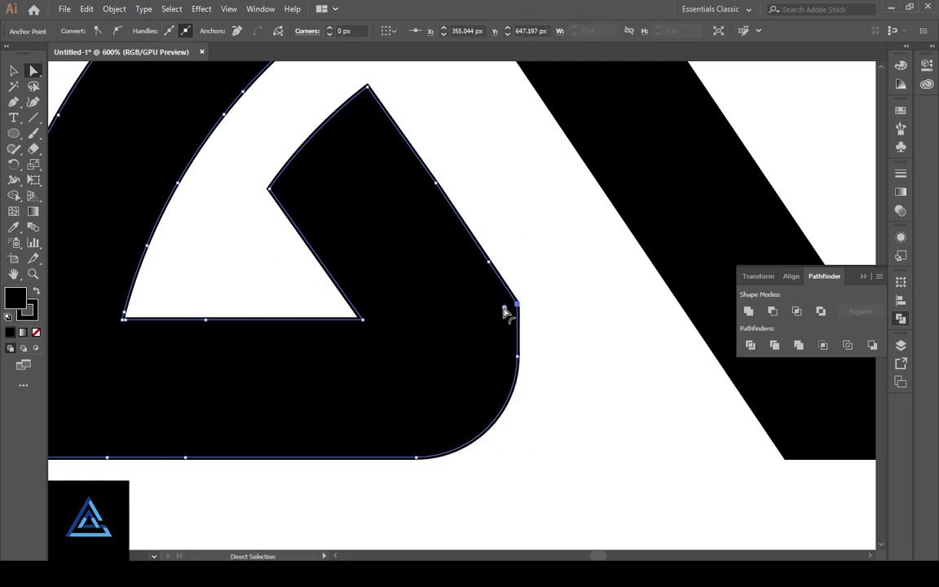
left_click_drag(503, 310, 345, 329)
left_click(581, 452)
key("ctrl+z")
key("ctrl+z")
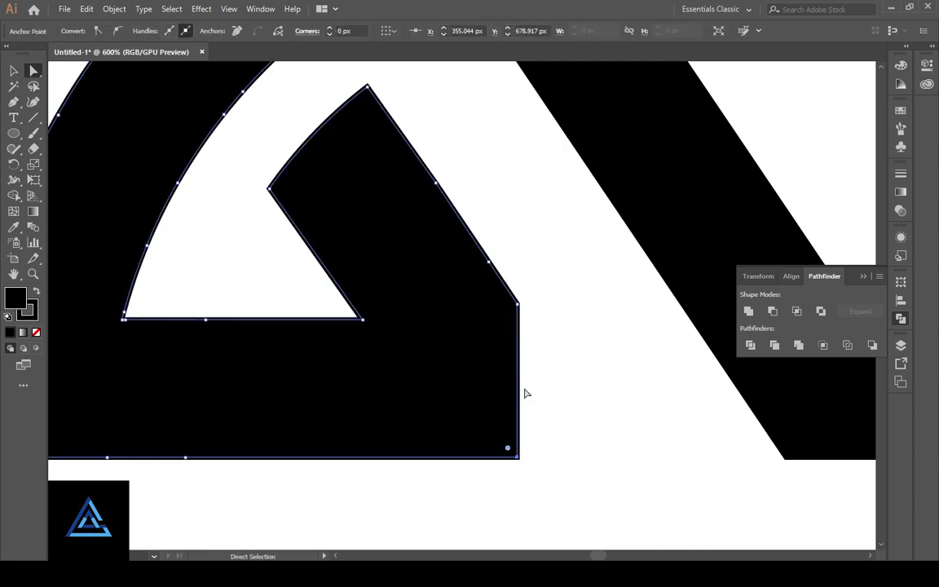
key("ctrl+z")
left_click_drag(509, 449, 337, 401)
key("ctrl+z")
Step: Round the hook's outer bend fully, first at its upper outer corner and then at its lower one
left_click(534, 458)
left_click(520, 304)
left_click_drag(506, 311, 312, 373)
left_click(496, 484)
left_click(520, 460)
left_click_drag(507, 447, 485, 407)
left_click(557, 445)
Step: Select the two corner points at the hook's tip and round them into a fully rounded end
left_click(405, 216)
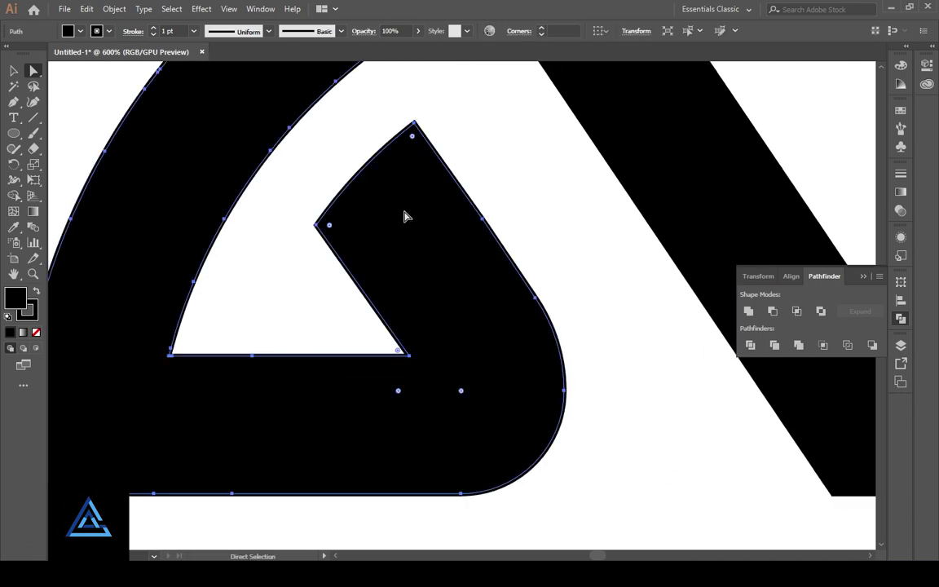
left_click(315, 224)
left_click(316, 226)
left_click(415, 124, "shift")
left_click_drag(413, 136, 426, 218)
left_click(591, 340)
Step: Select the two end corners of the inner bar's foot and round them into a fully rounded end
left_click_drag(409, 438, 107, 436)
left_click_drag(671, 448, 453, 359)
left_click(480, 350)
left_click(593, 270)
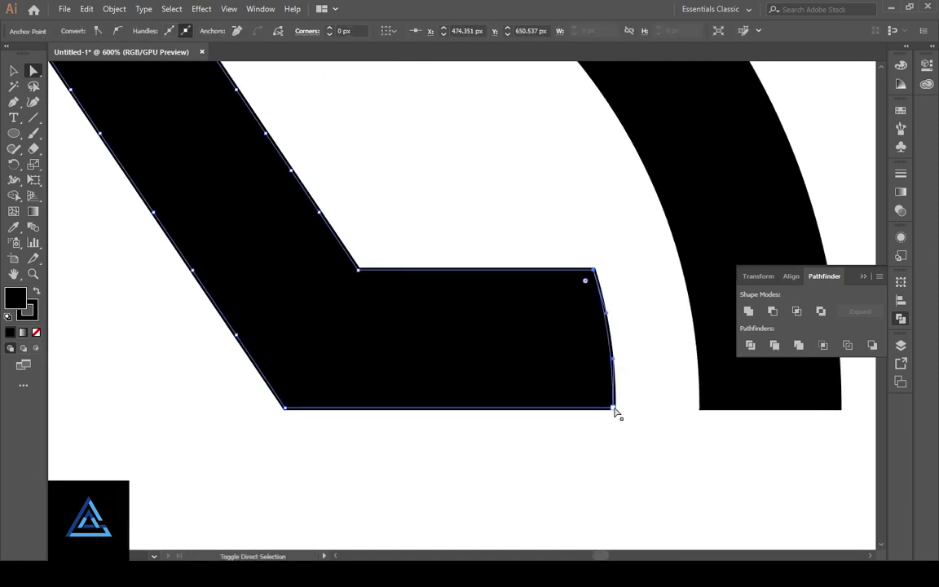
left_click(614, 409, "shift")
left_click(616, 416)
left_click(613, 409)
key("ctrl+equal")
key("ctrl+equal")
key("ctrl+equal")
left_click(553, 408)
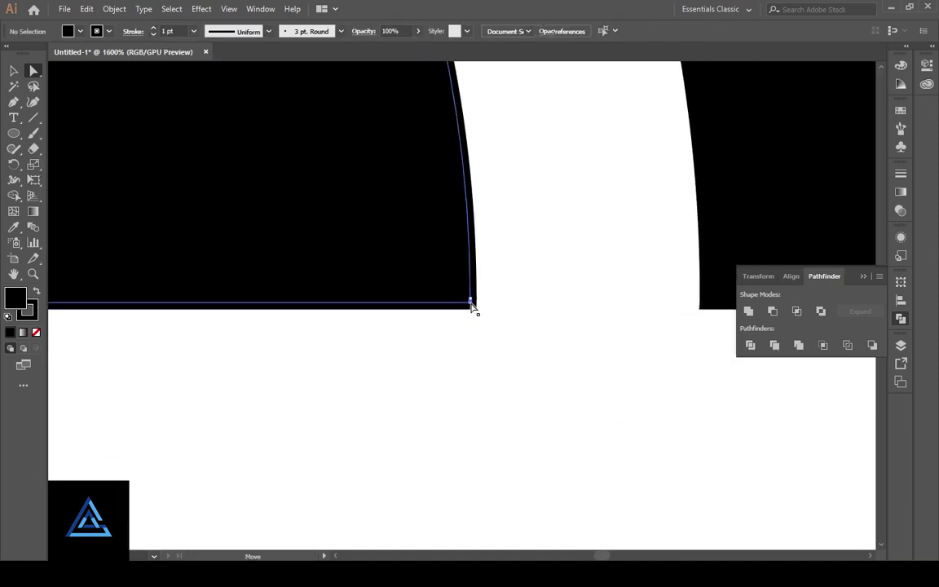
left_click(471, 304)
scroll(516, 365, "up", 4)
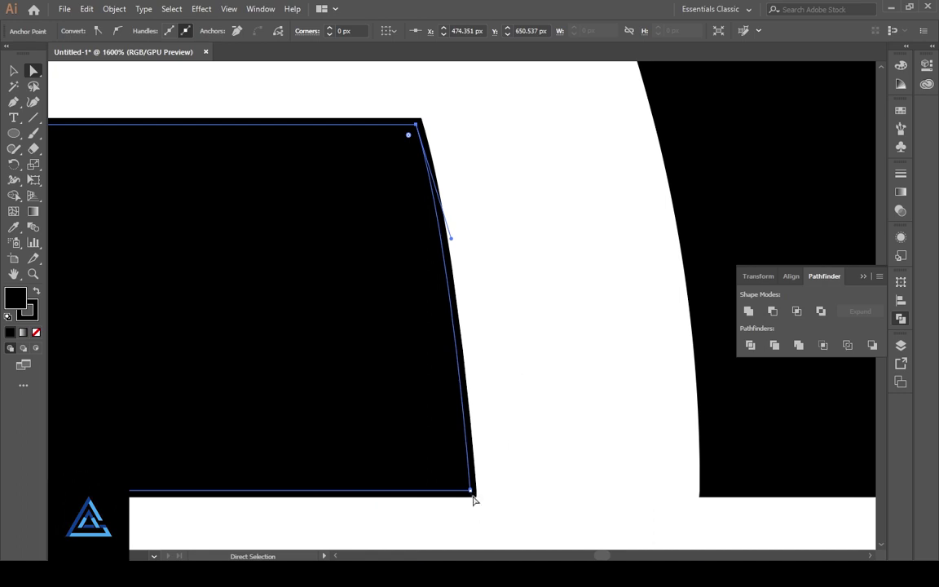
left_click_drag(458, 480, 314, 368)
left_click(528, 376)
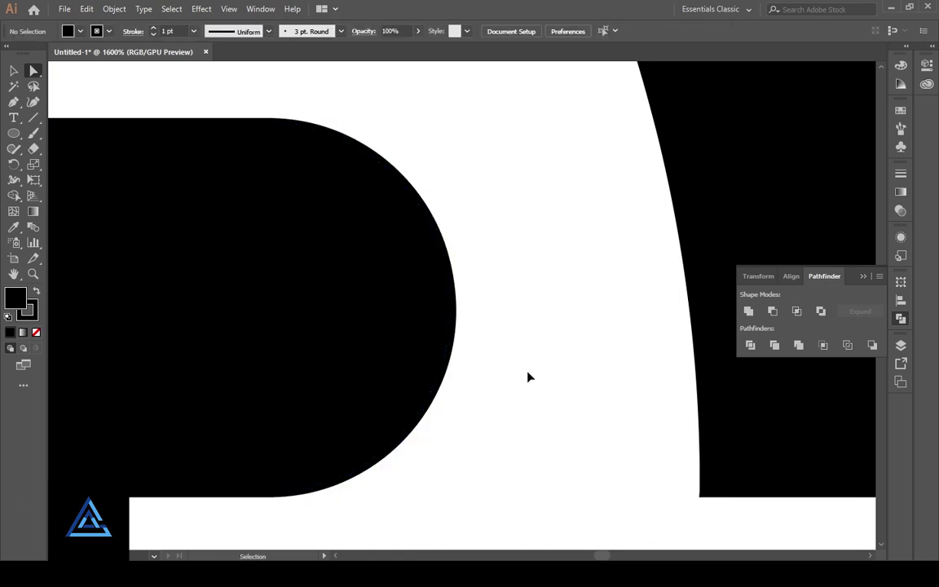
Step: Examine the whole logo, checking the rounded ends and the gaps between the upper shape, arch and inner bar
key("ctrl+minus")
key("ctrl+minus")
key("ctrl+minus")
key("ctrl+minus")
key("ctrl+minus")
left_click_drag(308, 173, 528, 425)
left_click_drag(543, 390, 527, 388)
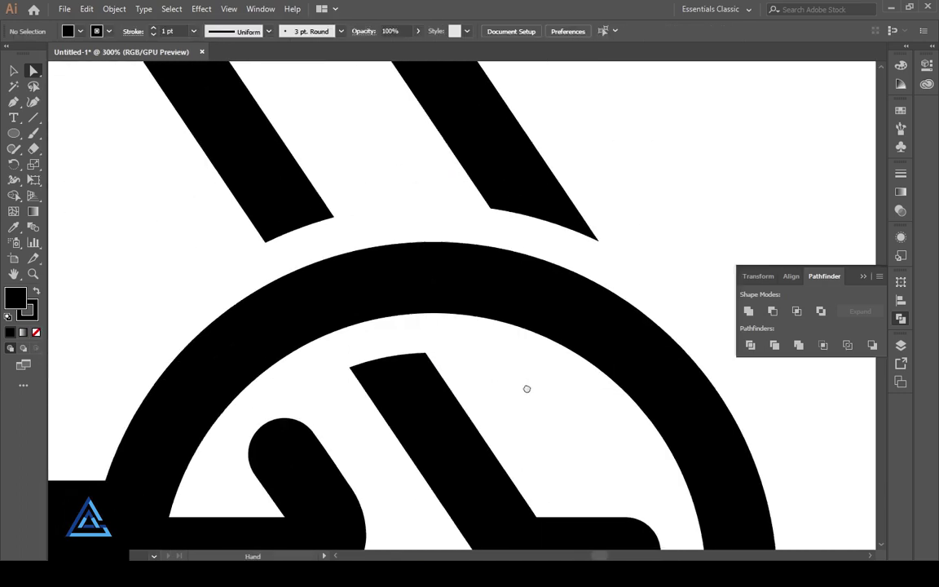
left_click_drag(437, 182, 488, 302)
key("ctrl+minus")
key("ctrl+minus")
key("ctrl+minus")
left_click_drag(549, 498, 510, 486)
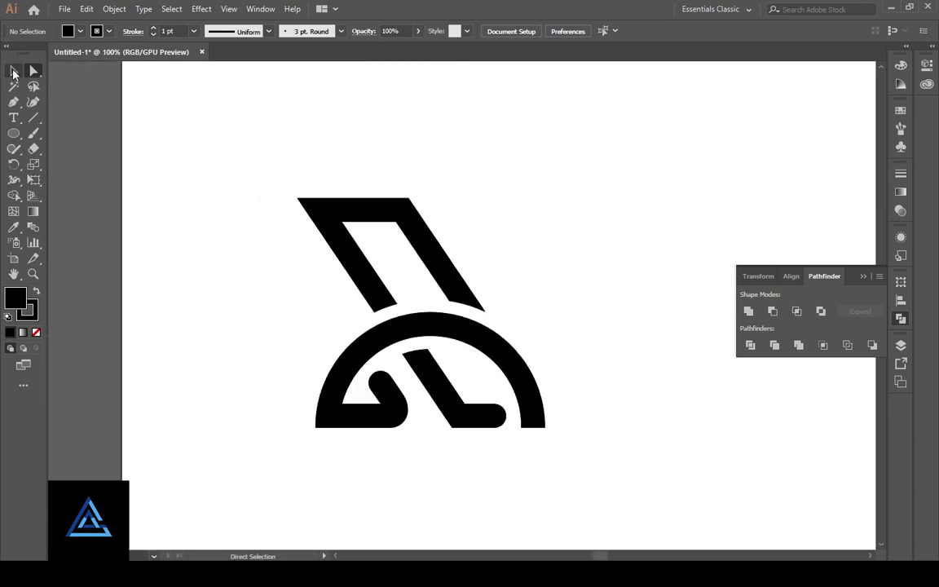
Step: Select and delete any stray leftover piece in the gap just above the arch
left_click_drag(470, 318, 613, 460)
left_click(614, 460)
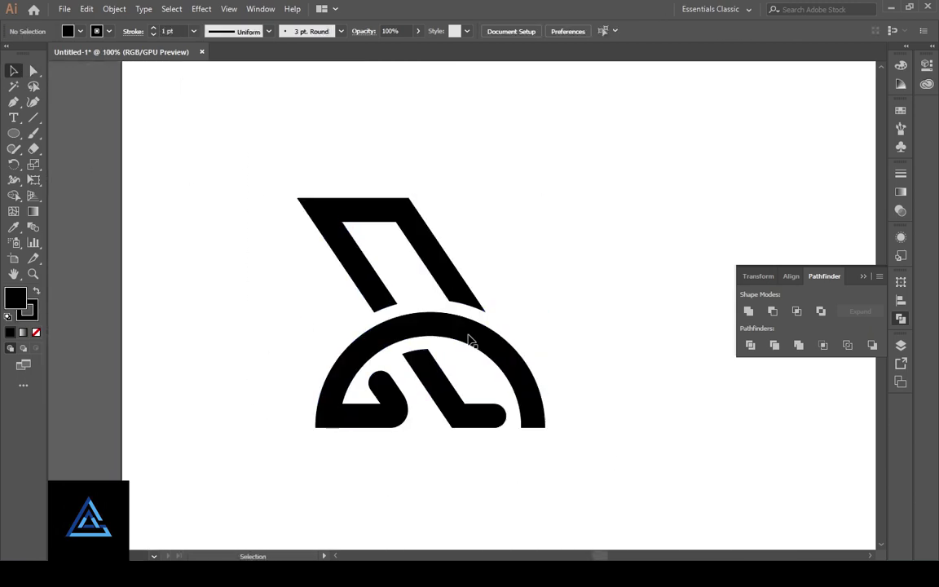
left_click(425, 307)
key("Delete")
Step: Select all the logo shapes and give them a black fill with no stroke
left_click(531, 420)
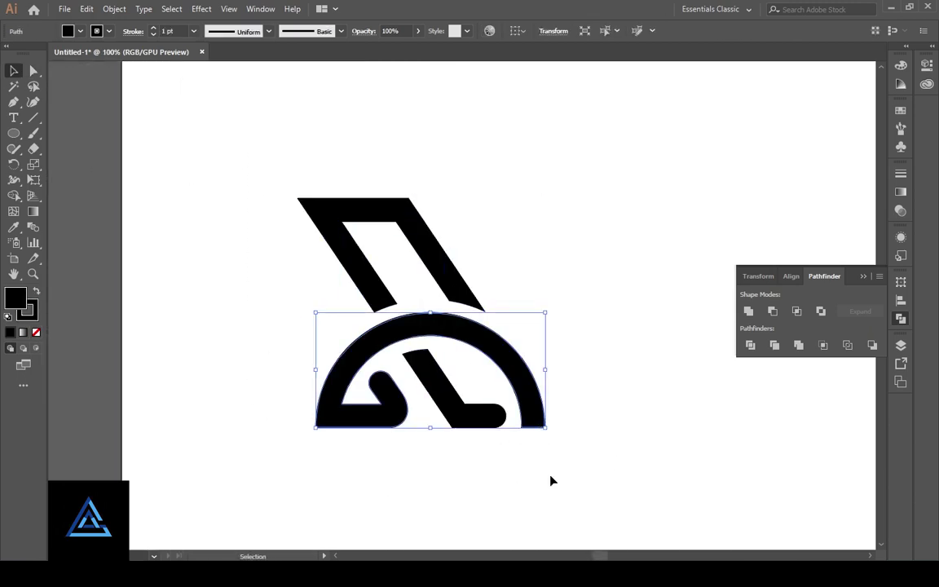
left_click_drag(551, 479, 506, 376)
left_click(27, 310)
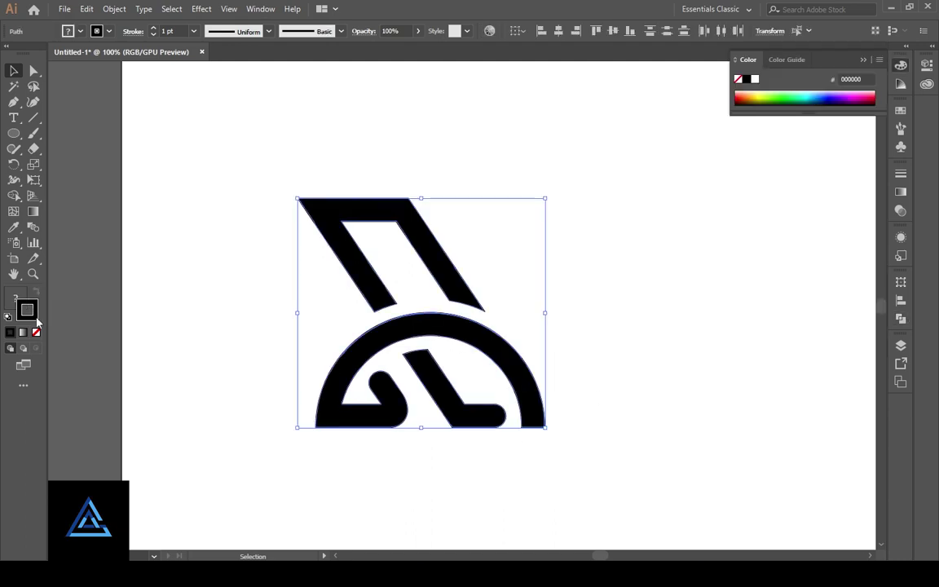
left_click(9, 316)
left_click(36, 291)
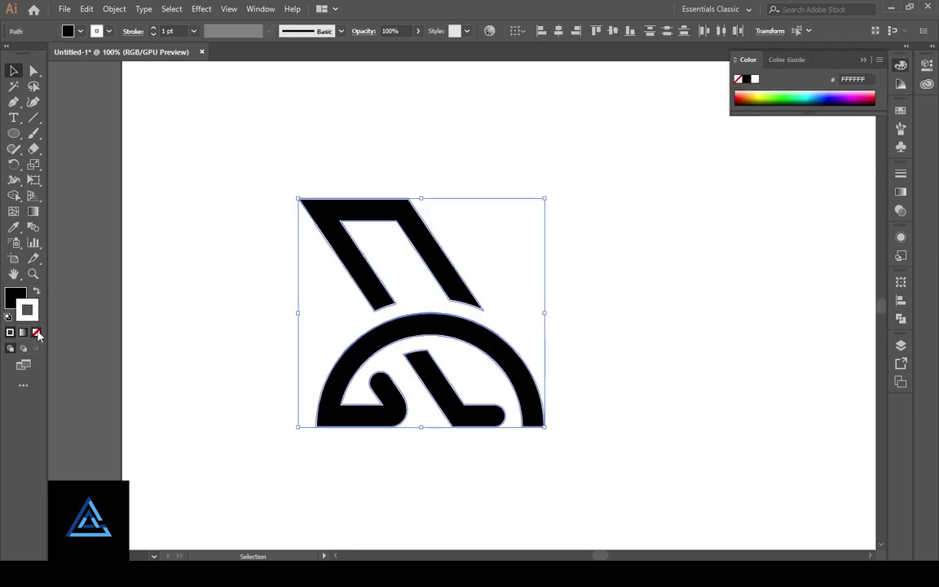
left_click(36, 332)
left_click(182, 408)
left_click(453, 402)
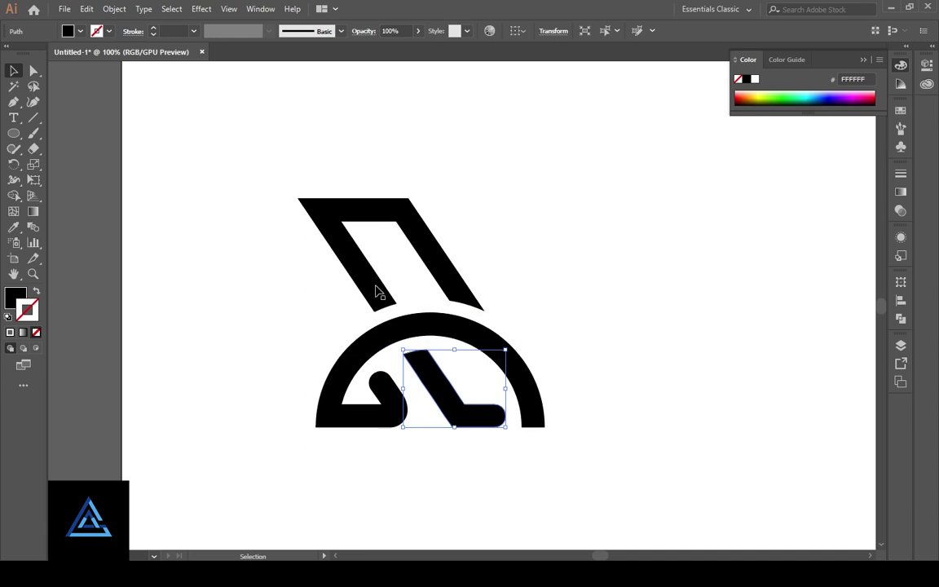
left_click(599, 318)
Step: Group all the logo shapes and move the group to about the centre of the artboard
key("ctrl+minus")
key("ctrl+a")
key("ctrl+g")
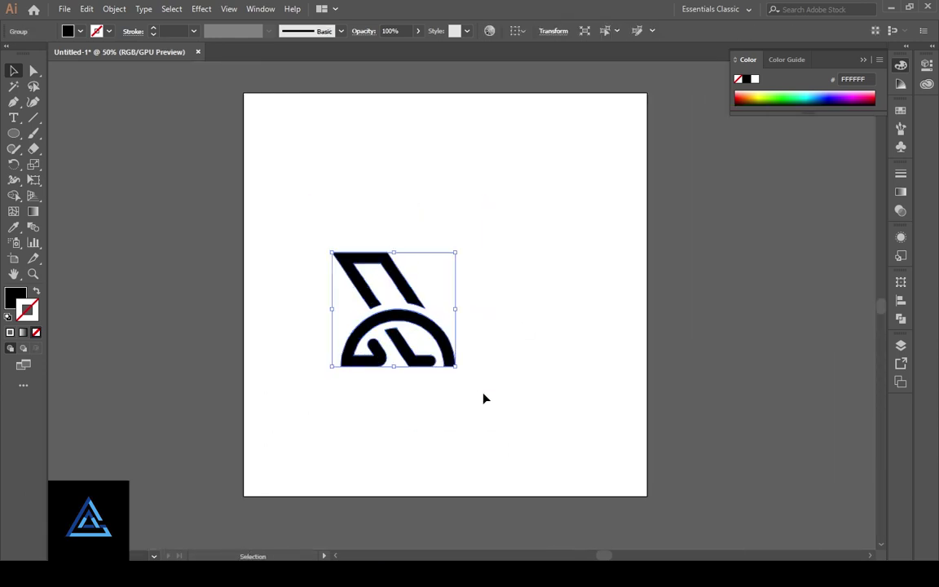
left_click_drag(444, 347, 498, 325)
left_click(517, 411)
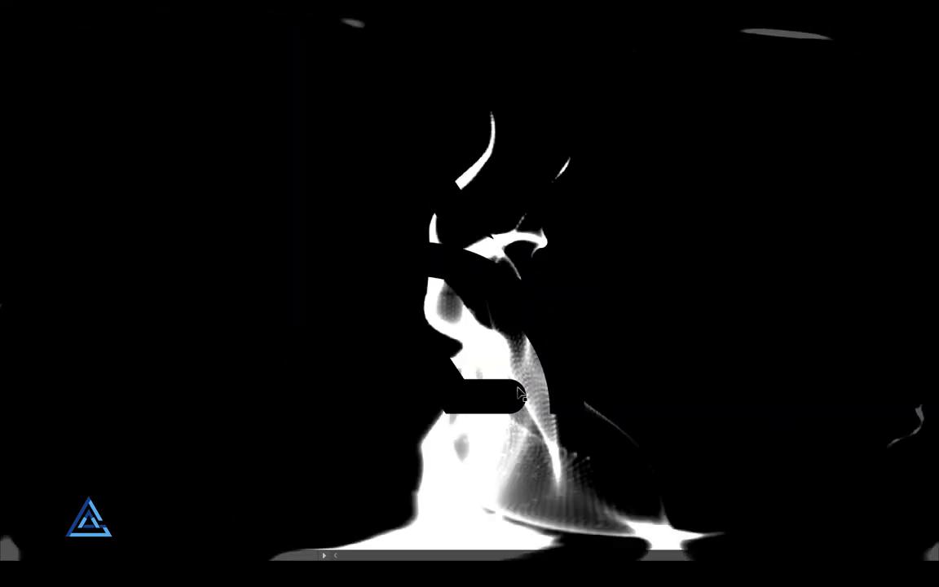